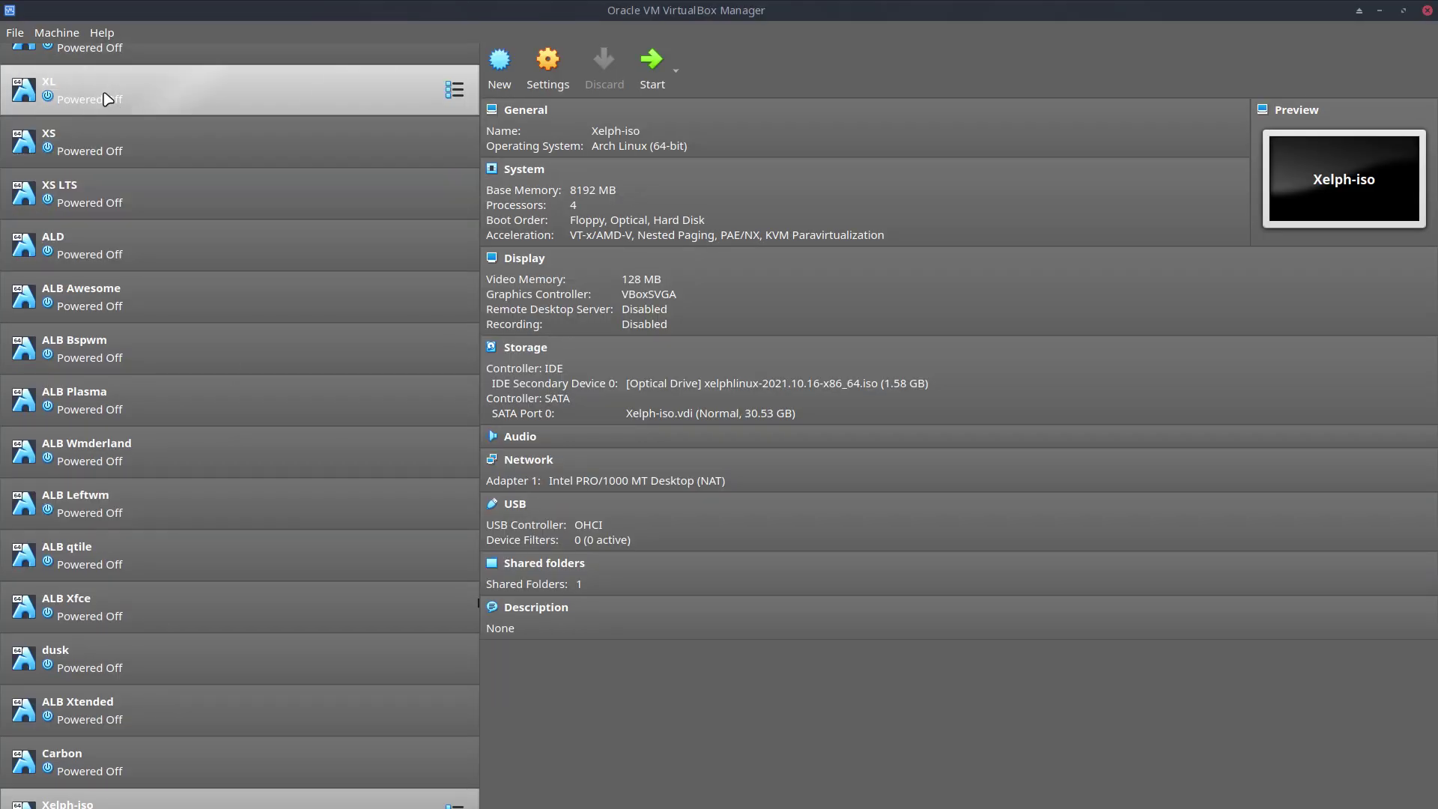
scroll(107, 99, up, 2)
- Clone the template machine as a full clone named Axyl
click(104, 112)
right_click(104, 117)
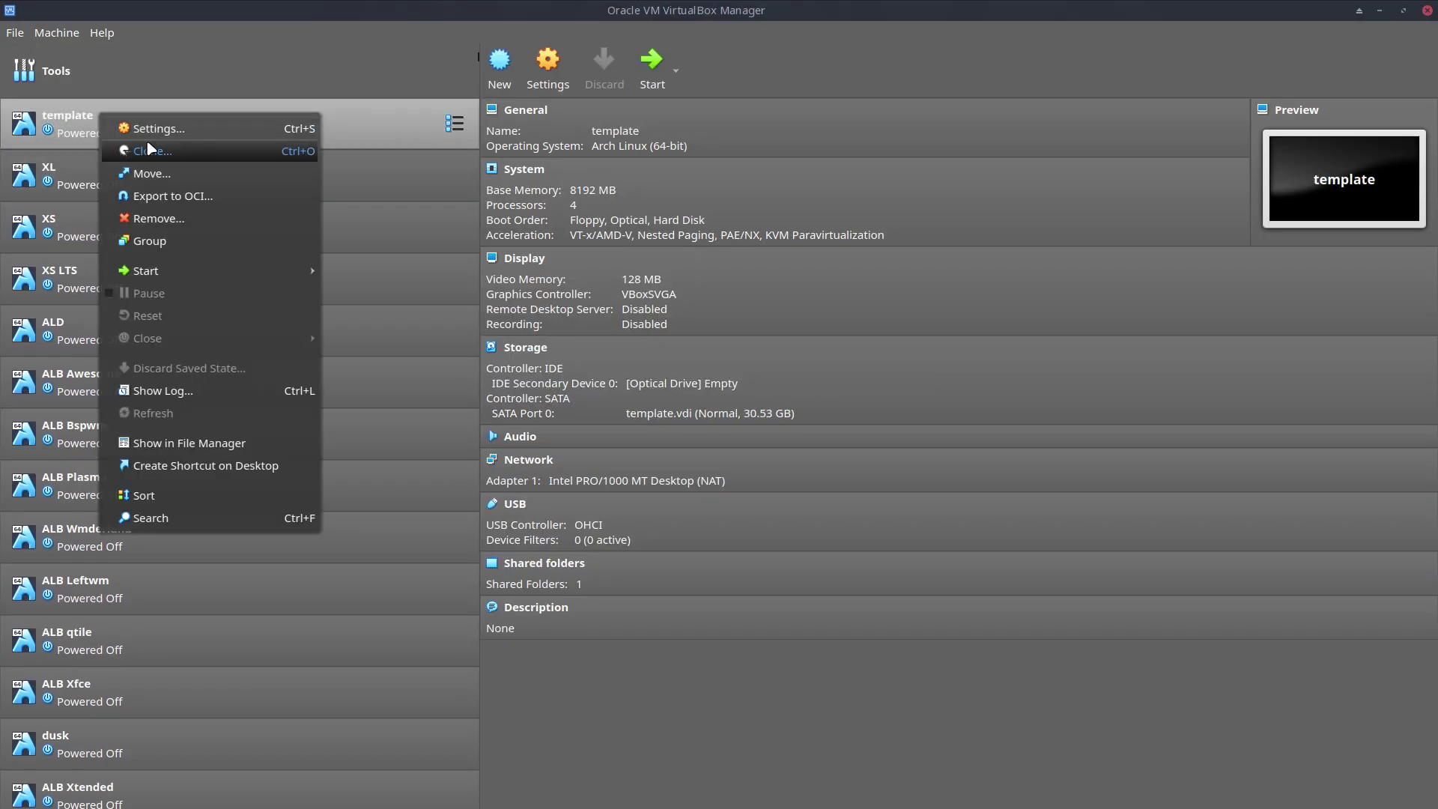
click(149, 146)
text(XXL)
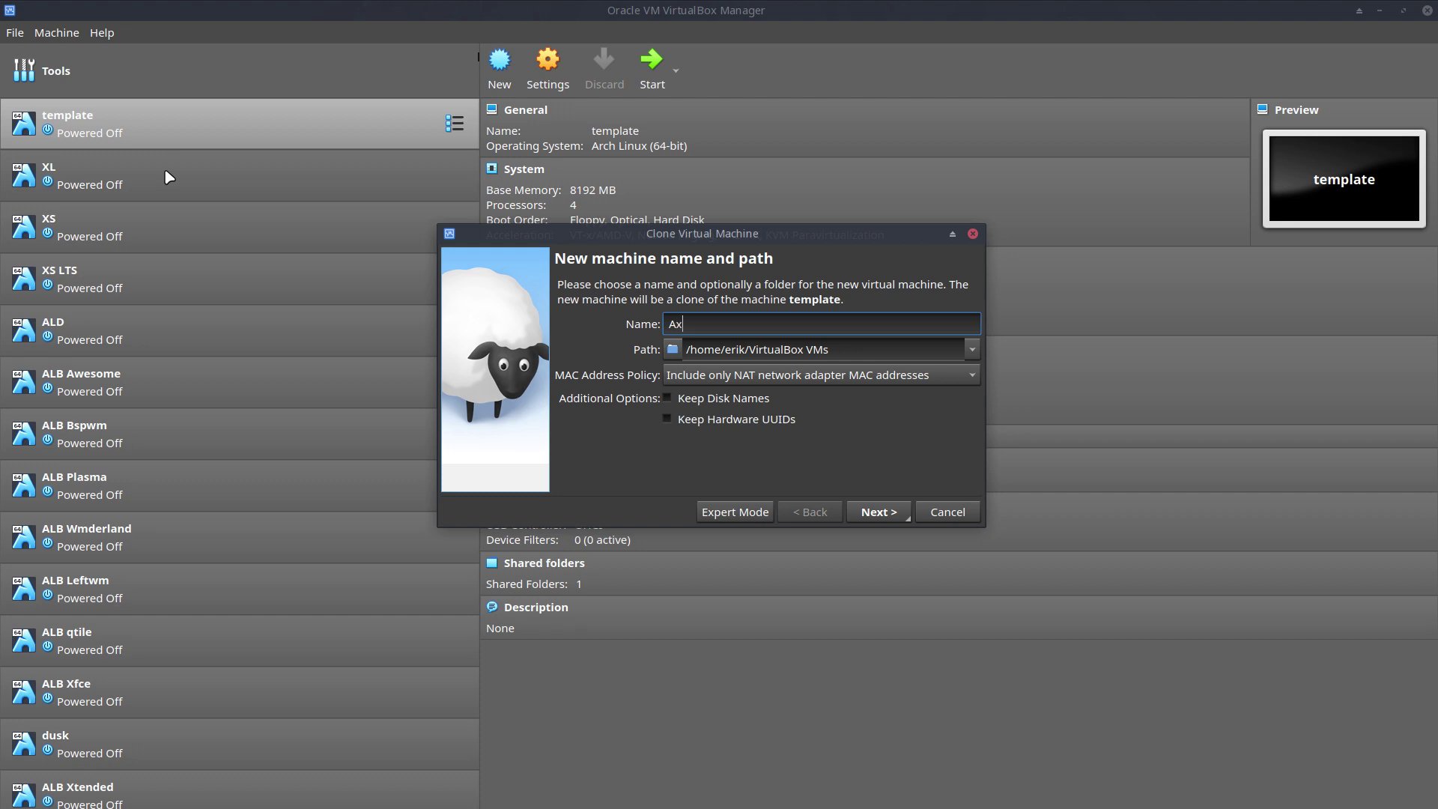
key(Return)
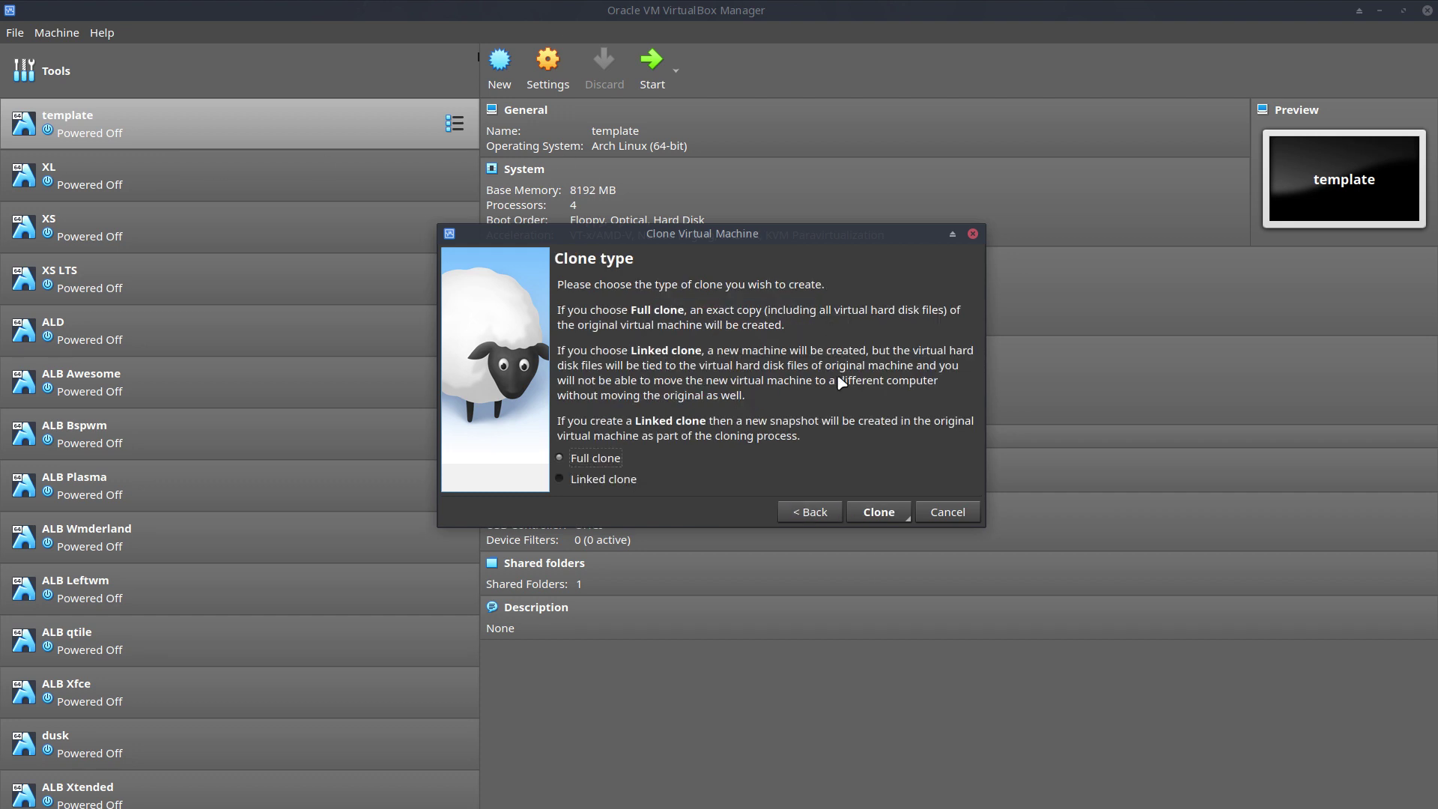
click(879, 513)
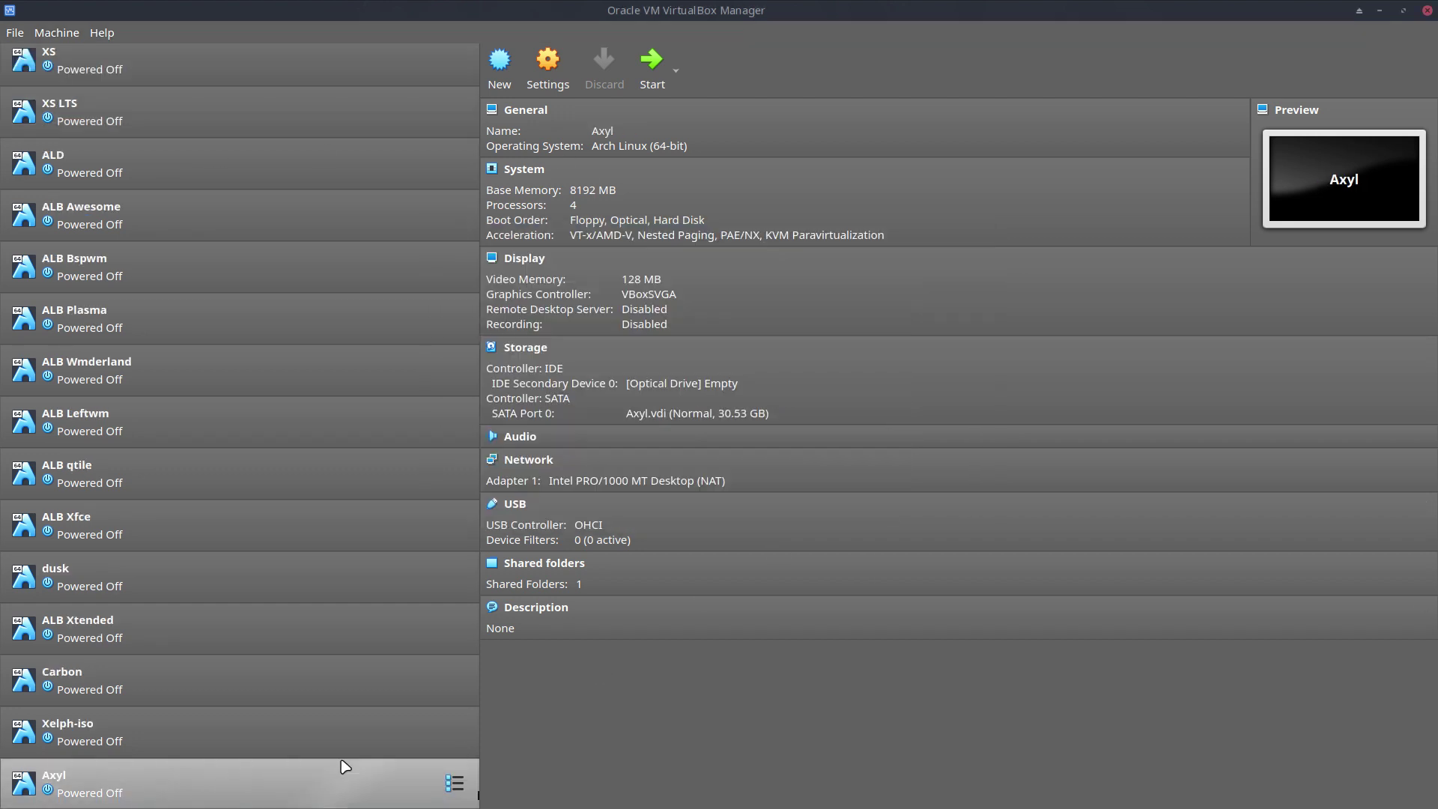
- Attach the axyl 2021.10.15 ISO to the optical drive and start the machine
click(698, 385)
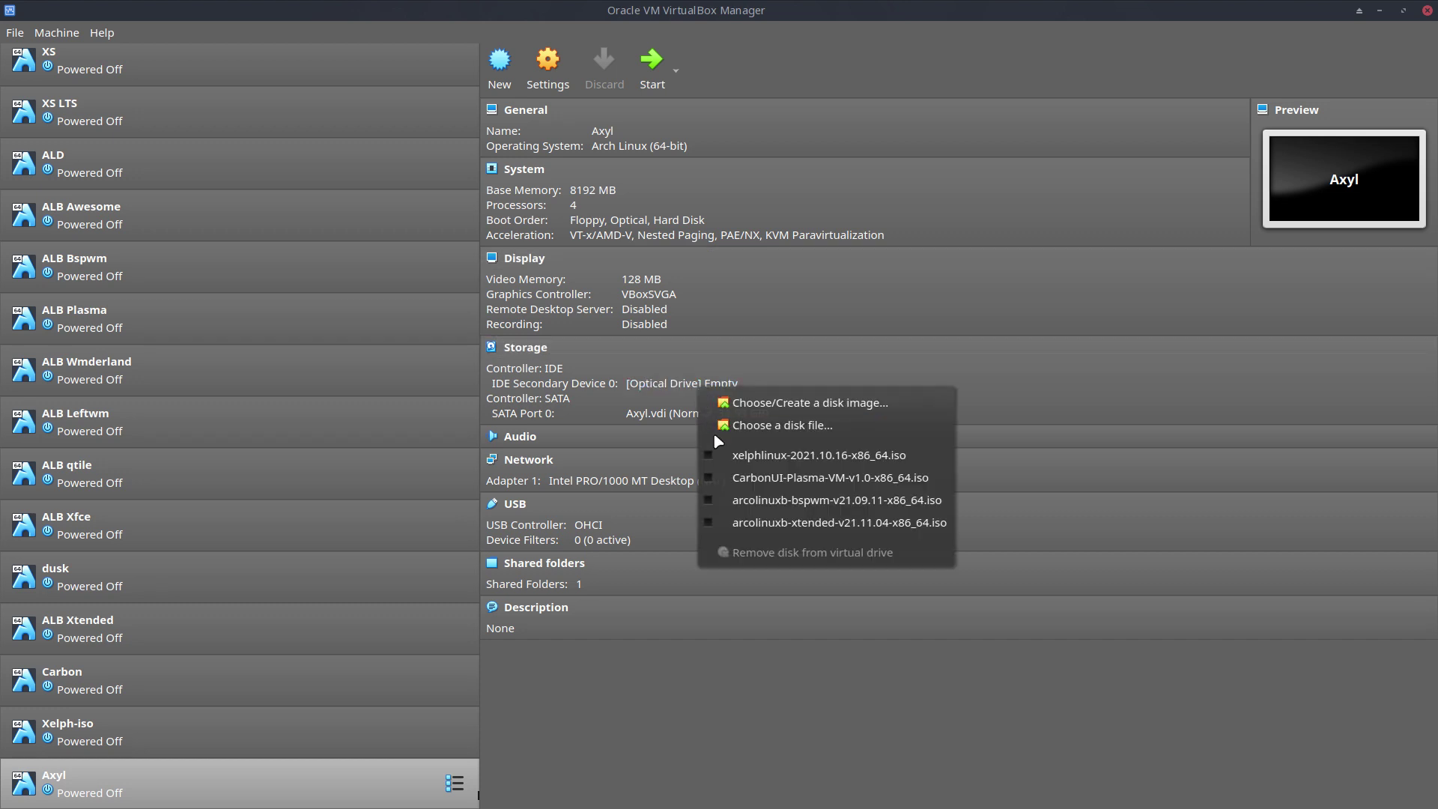
click(779, 425)
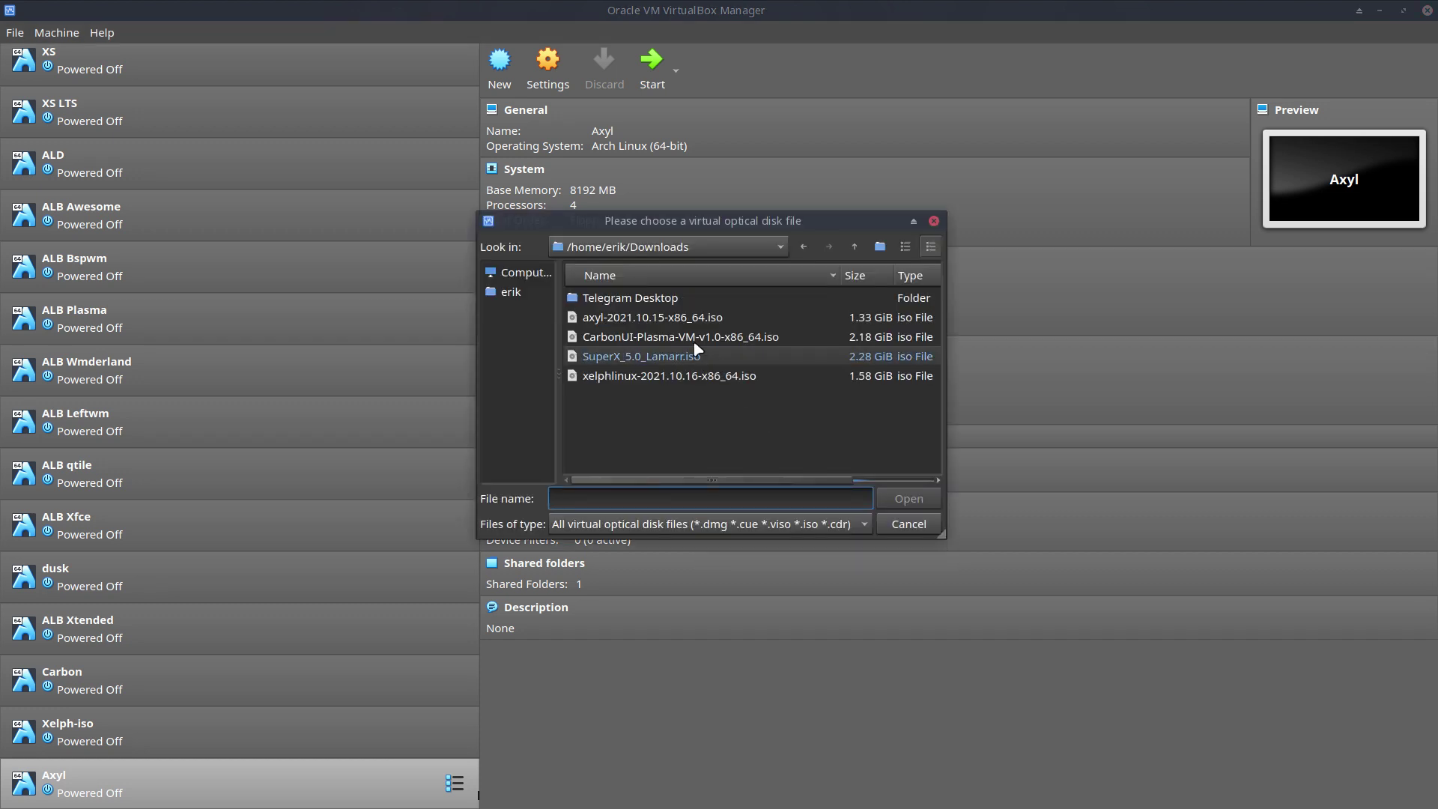
click(661, 319)
click(898, 498)
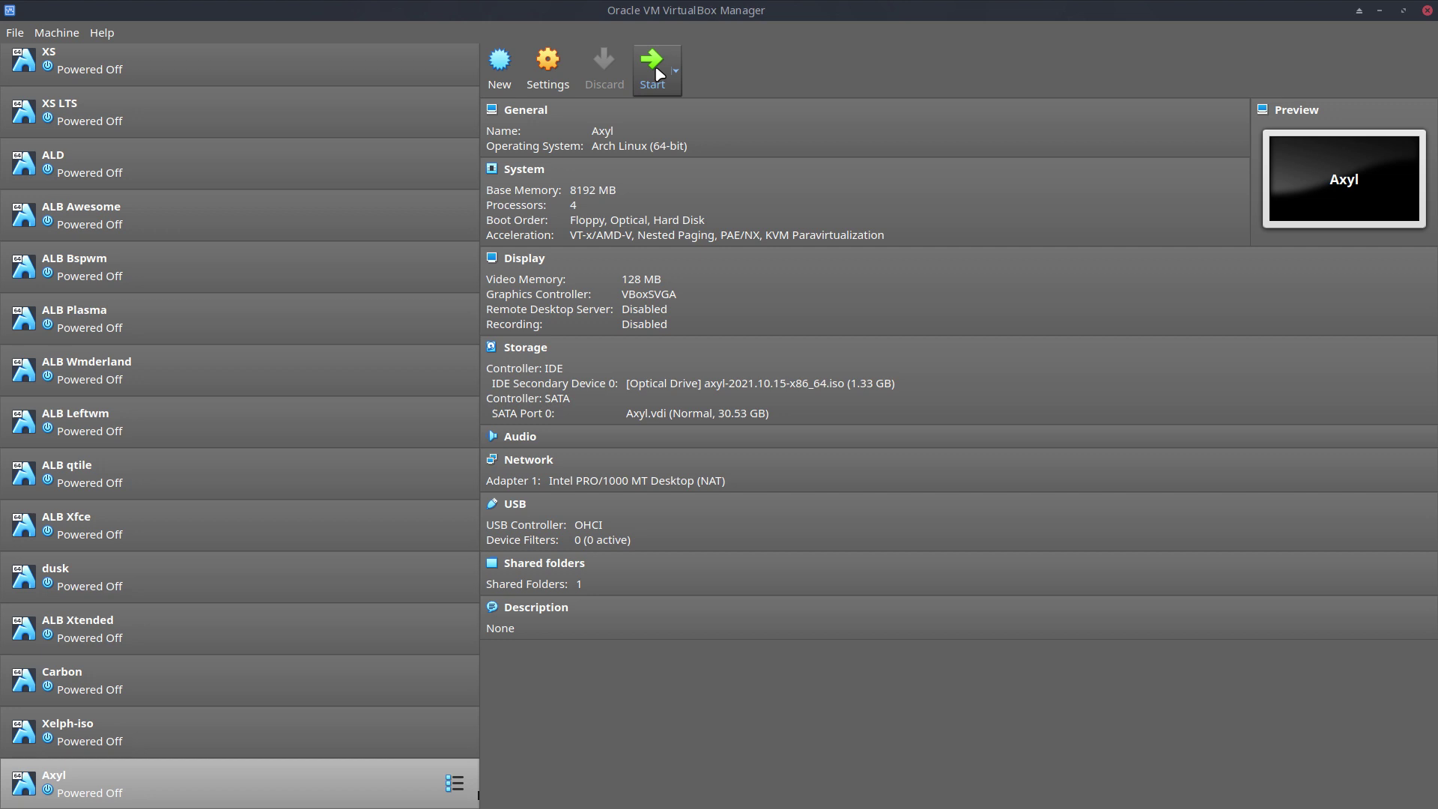
key(Return)
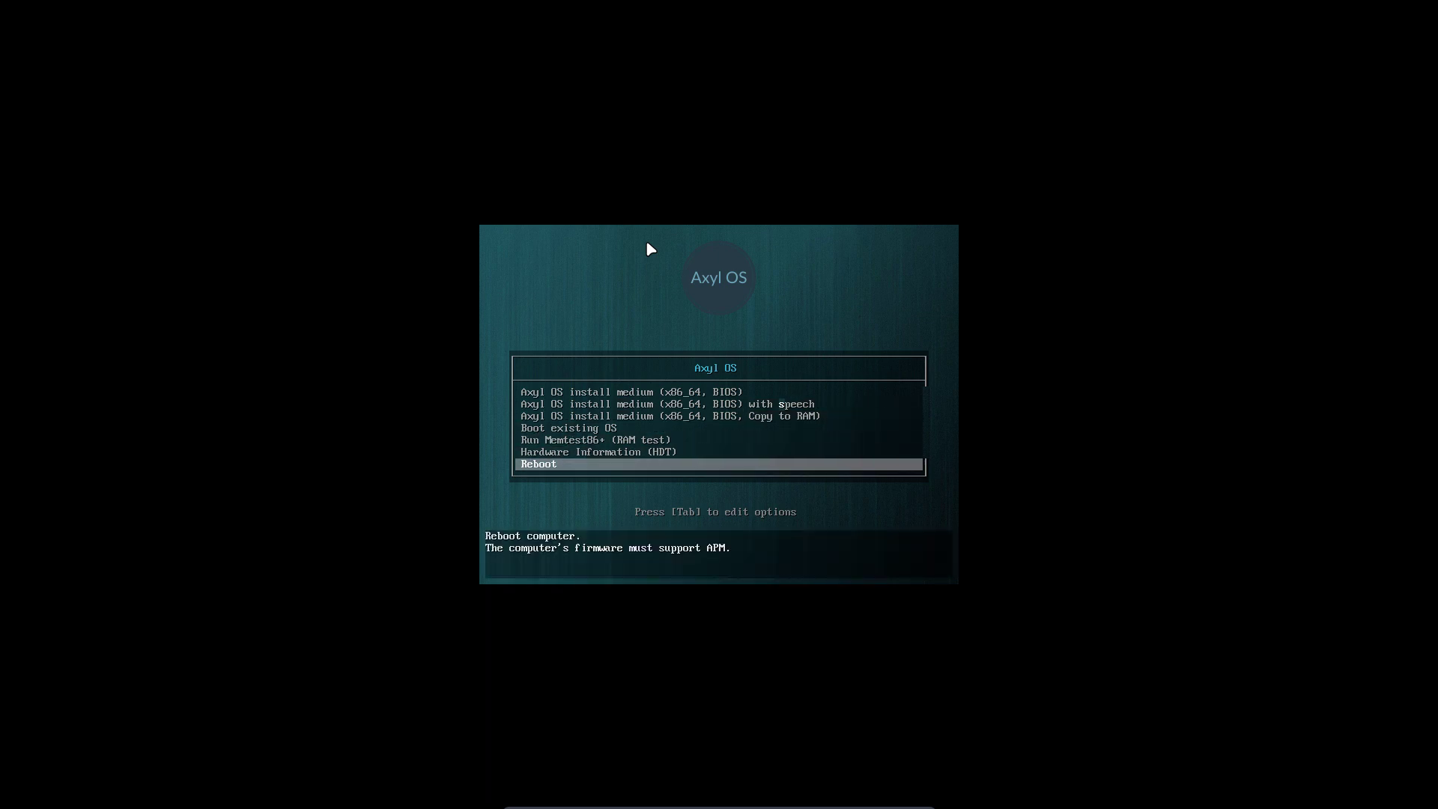
- Browse the boot menu entries (speech, Copy to RAM) and return to the standard install medium entry
key(Up)
key(Up)
key(Up)
key(Up)
key(Up)
key(Up)
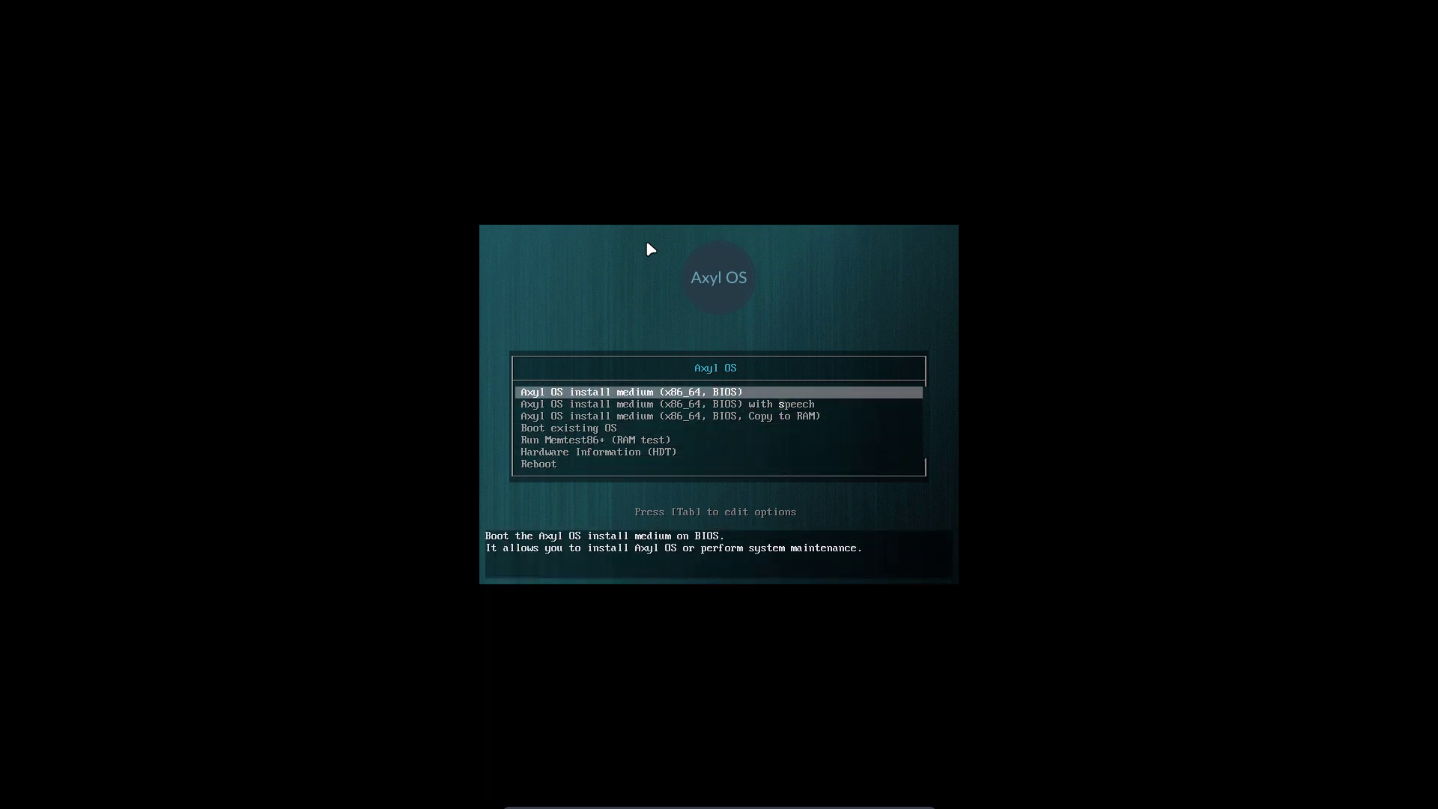
key(Down)
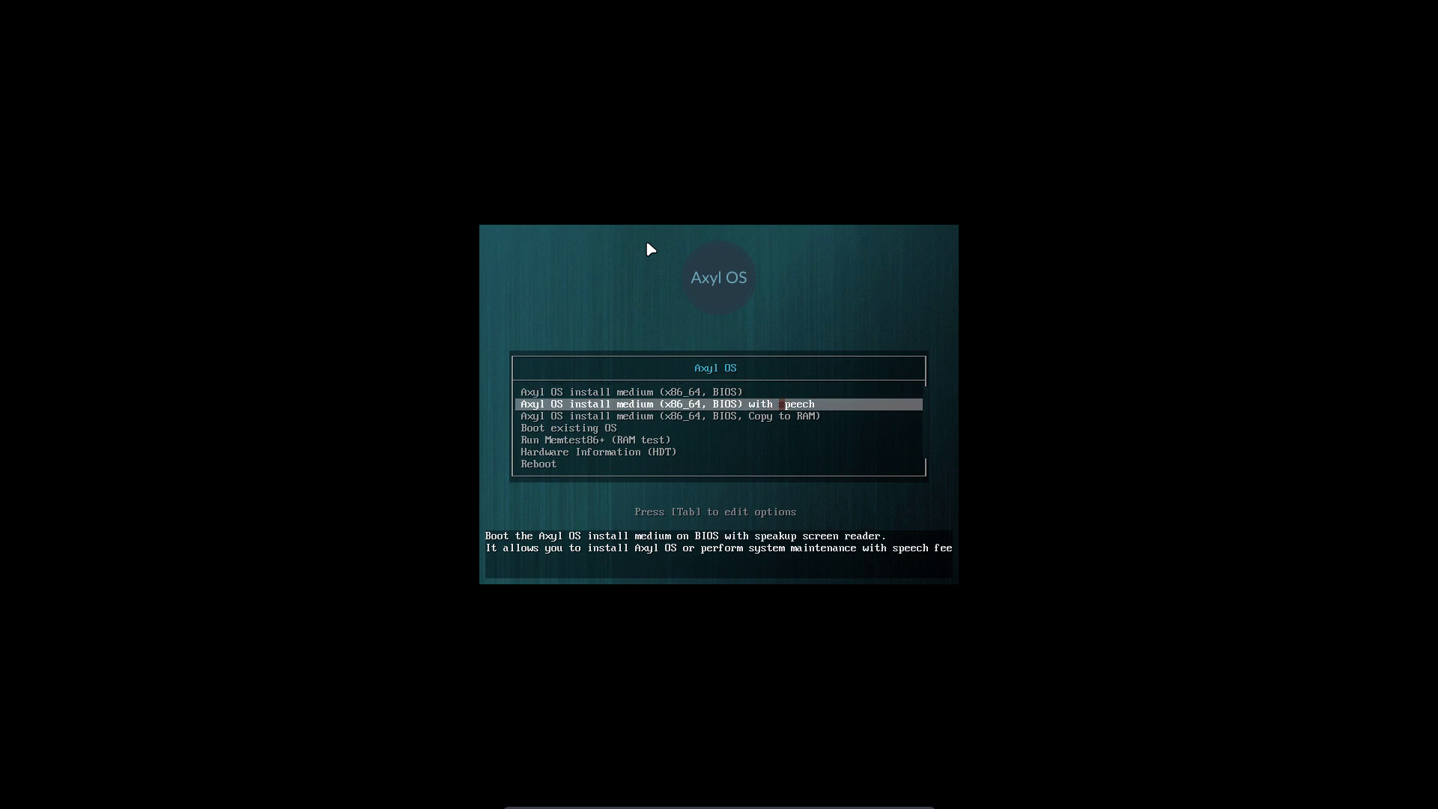
key(Up)
key(Down)
key(Down)
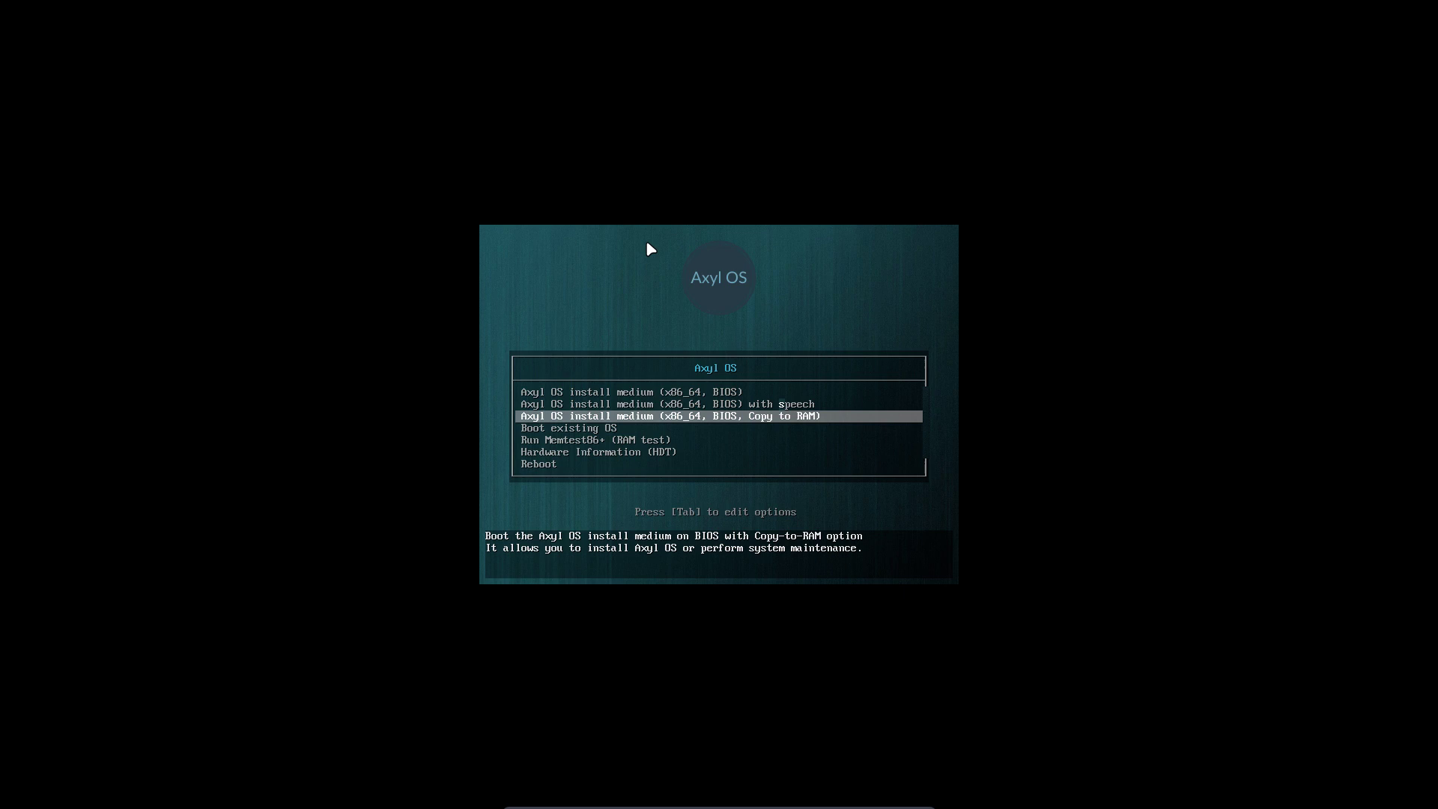
key(Up)
key(Up)
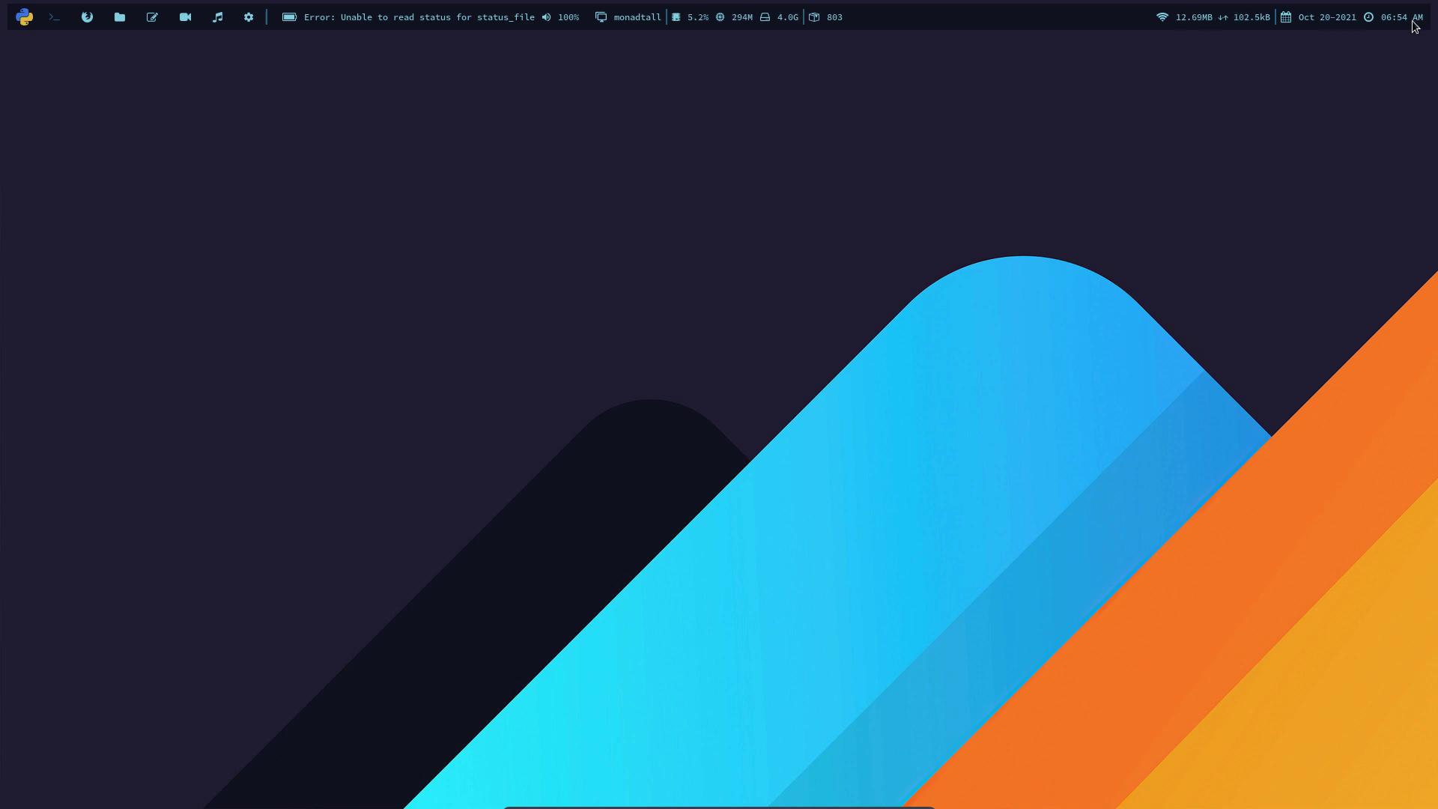
- Launch Install System from Run App, view the About dialog, and advance past Welcome to Packages
click(23, 22)
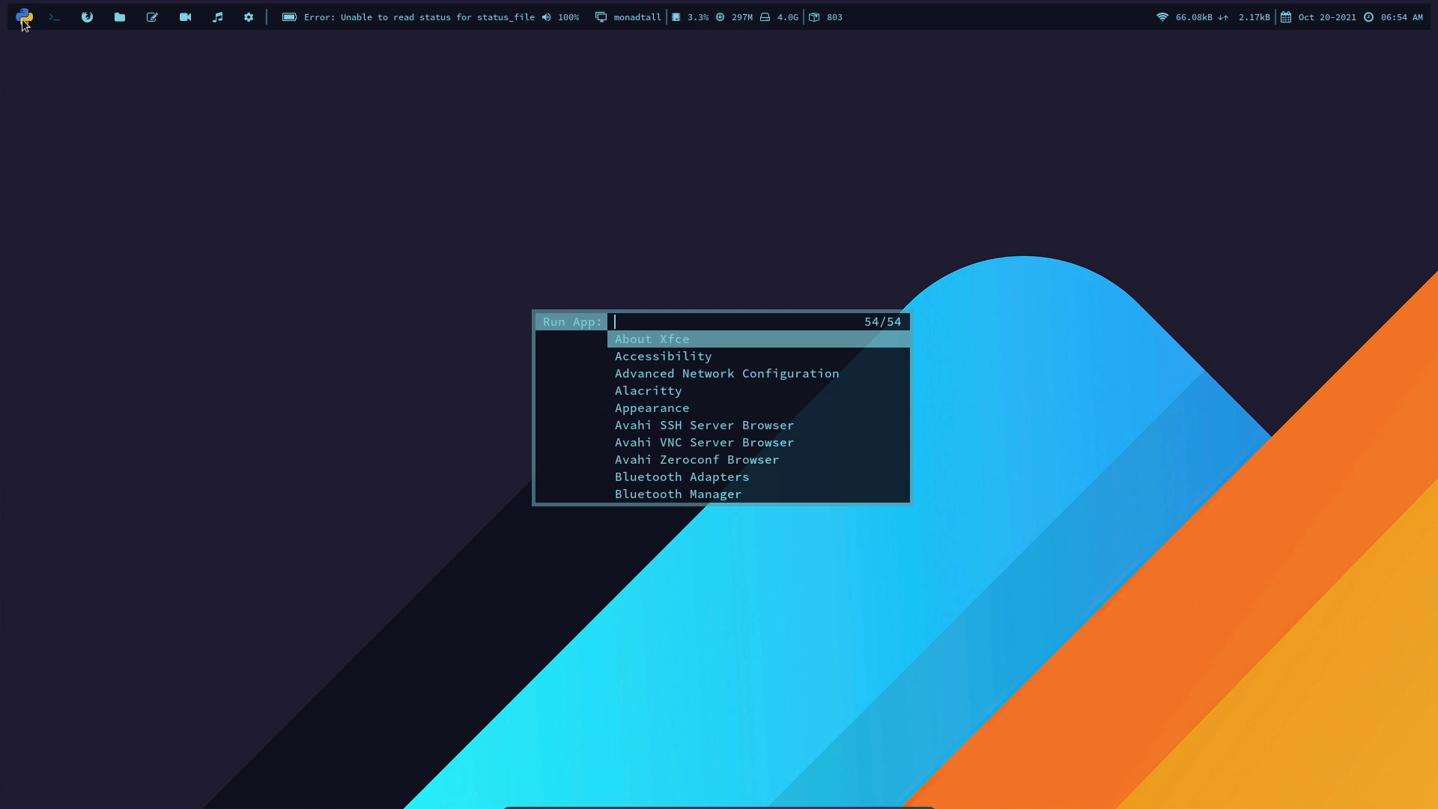
text(inst)
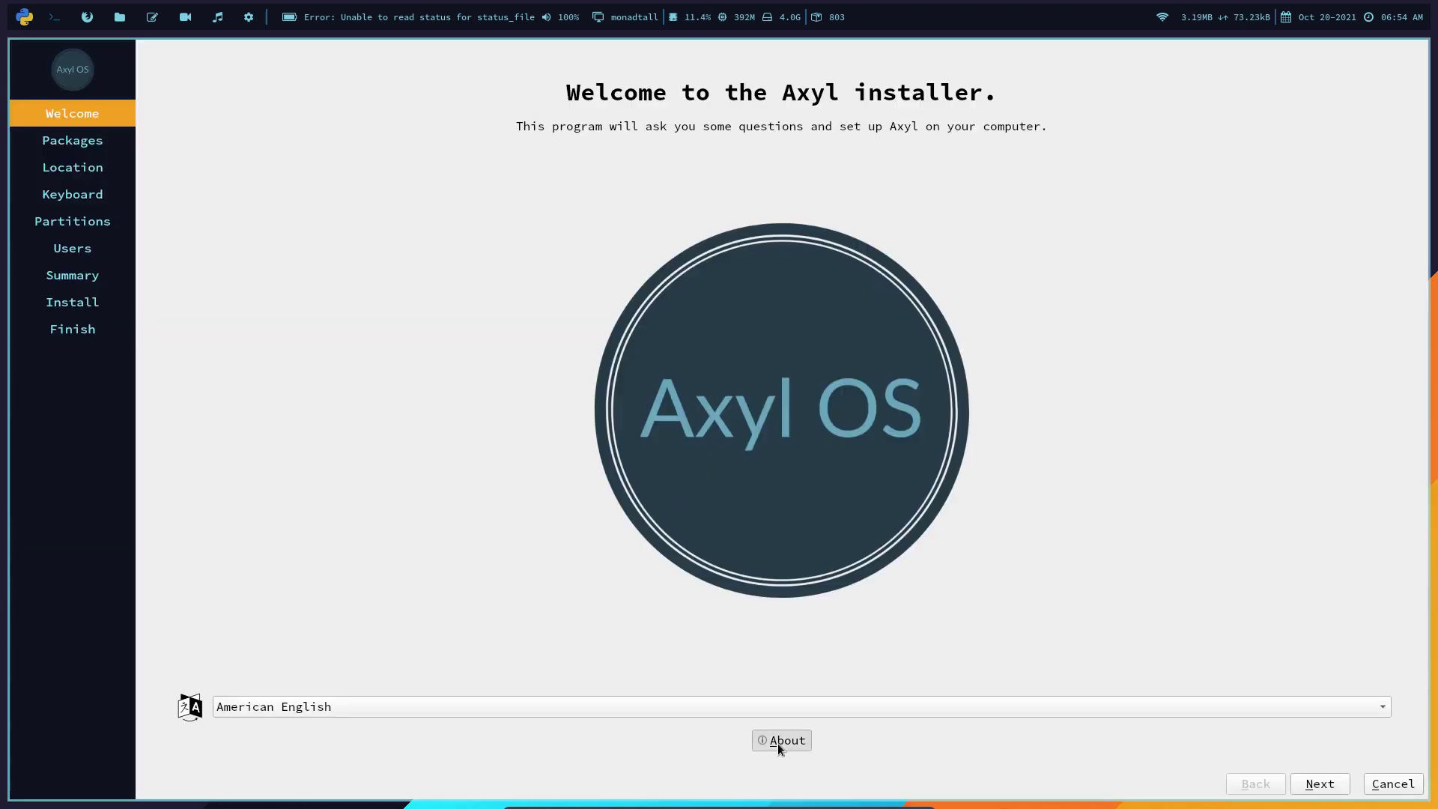
click(778, 743)
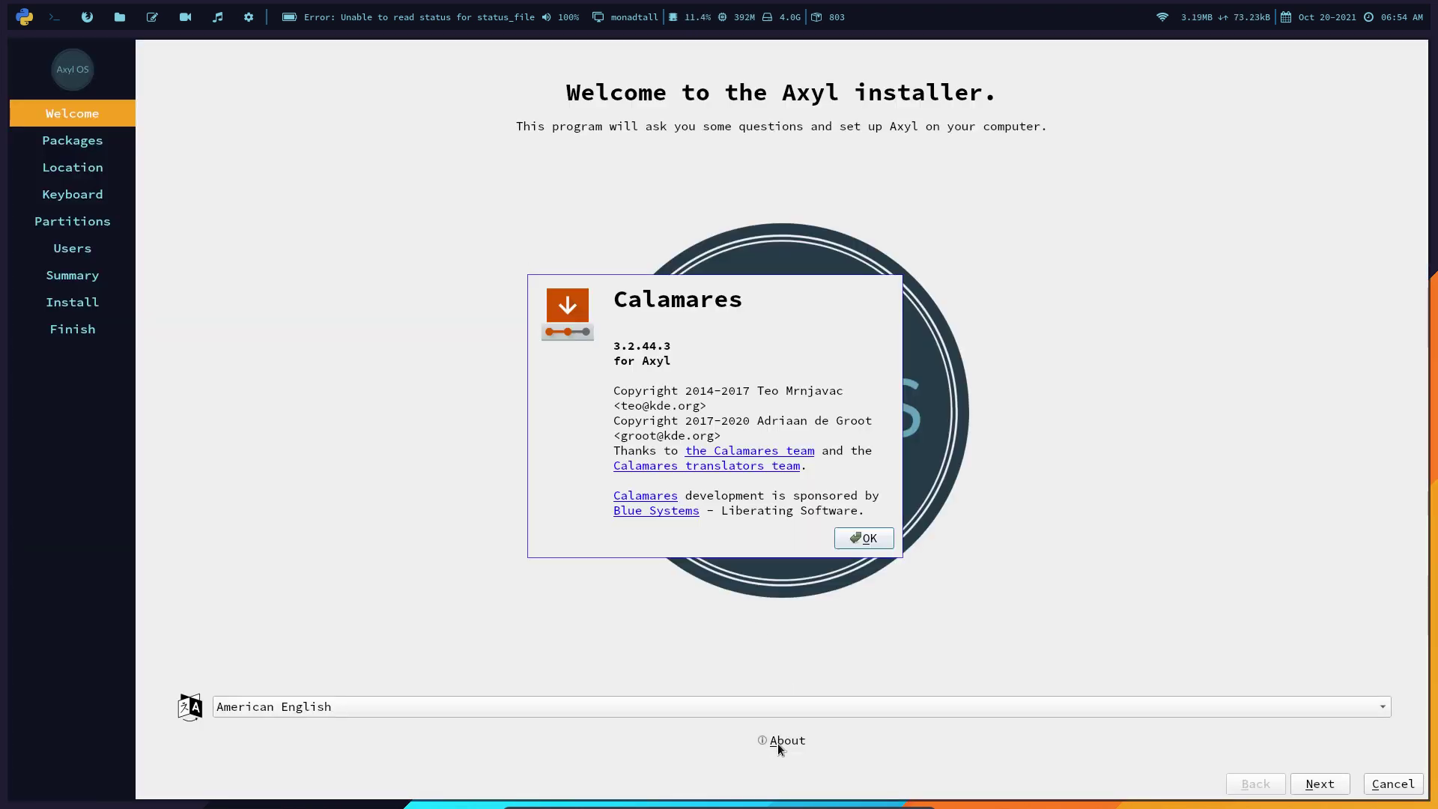
click(865, 540)
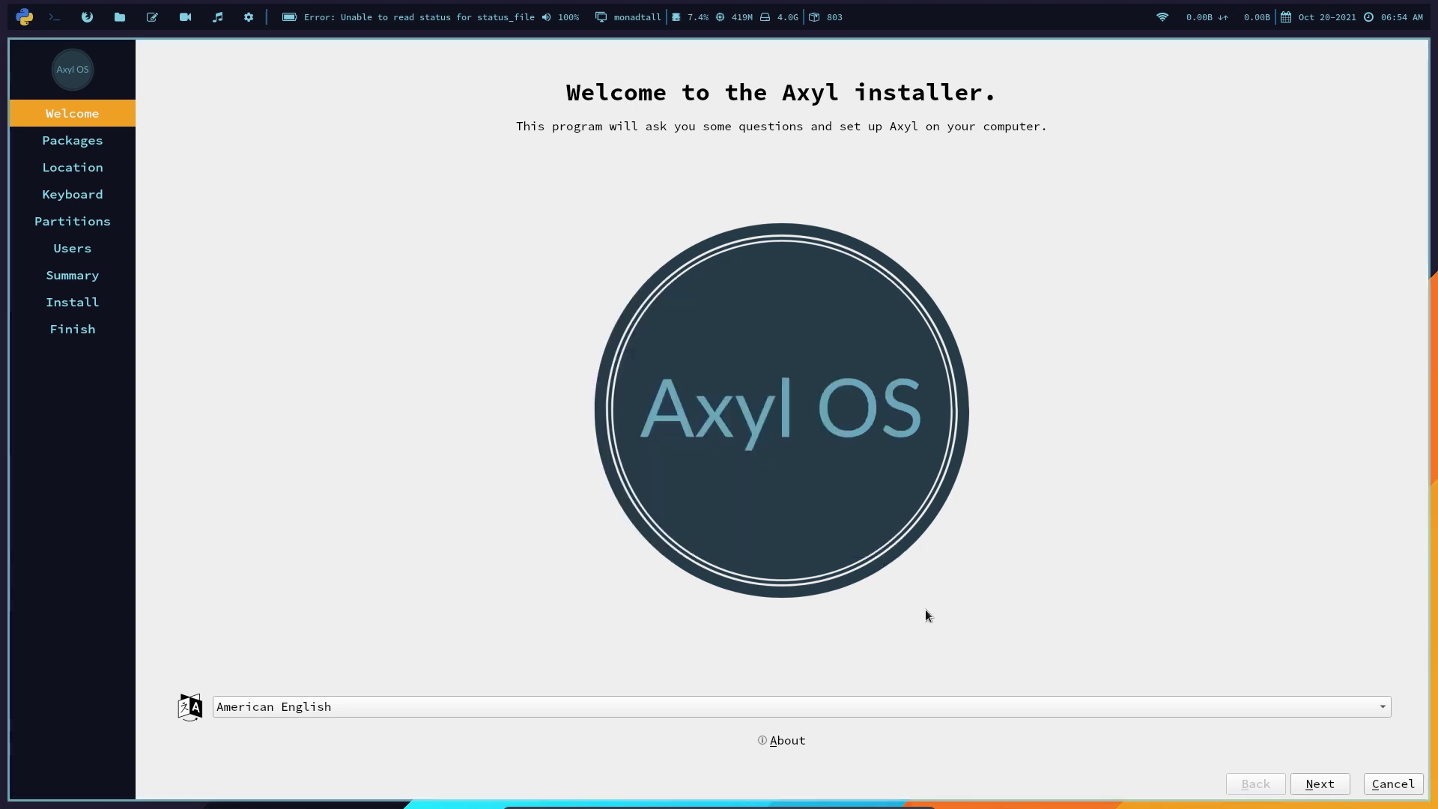
click(1331, 787)
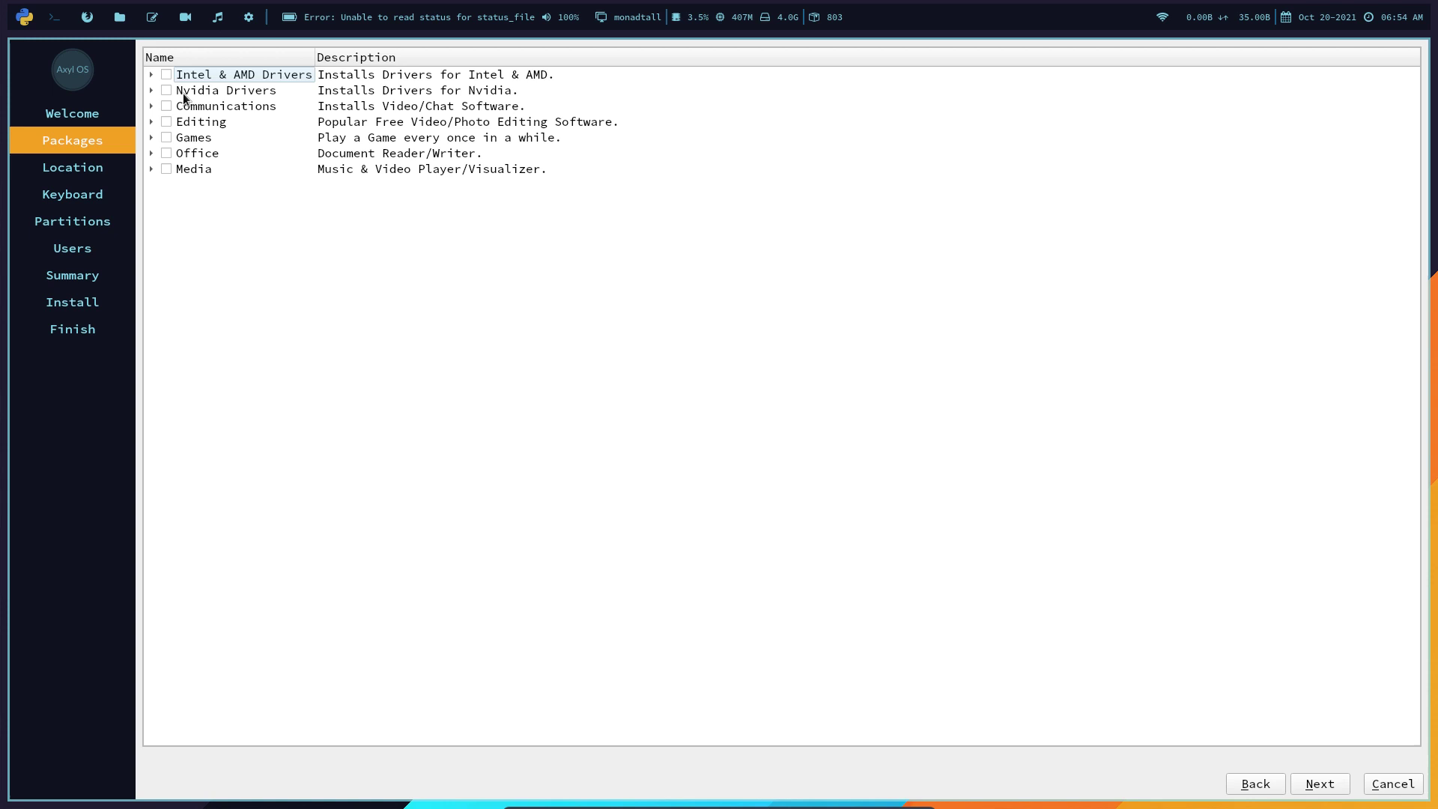
- Expand the package categories: Intel & AMD, Nvidia, Communications, Editing, Games, Office, Media
click(151, 74)
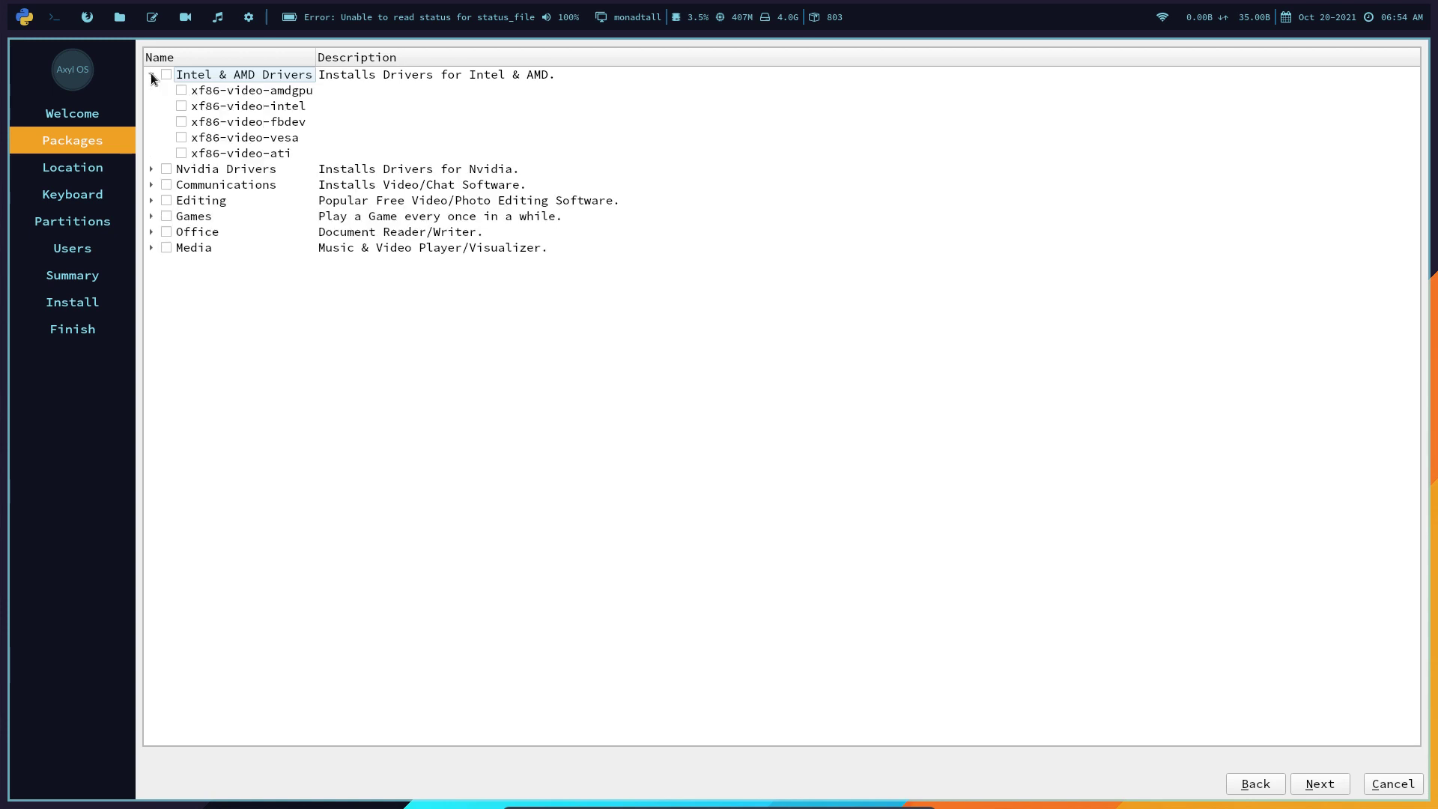
click(149, 167)
click(150, 248)
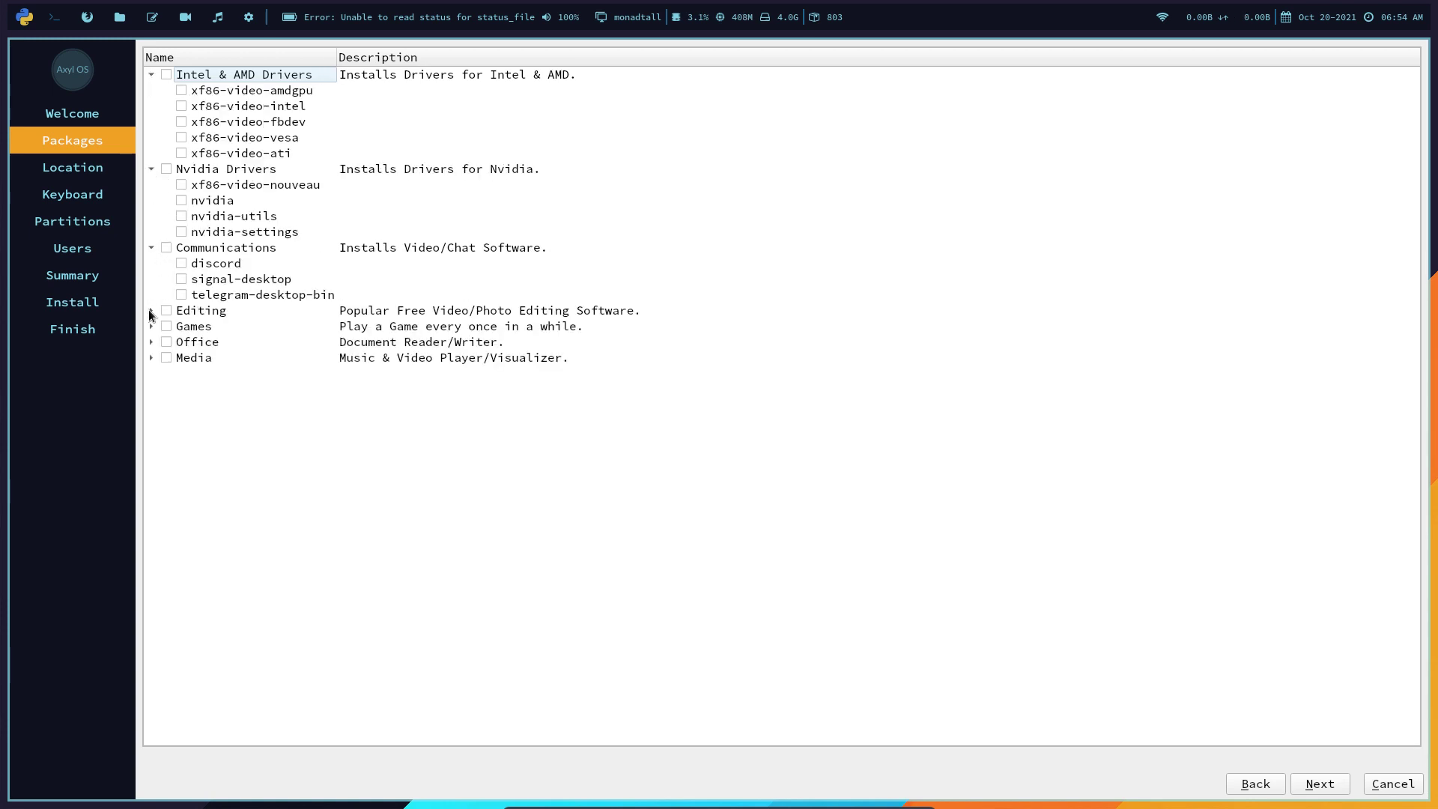
click(150, 310)
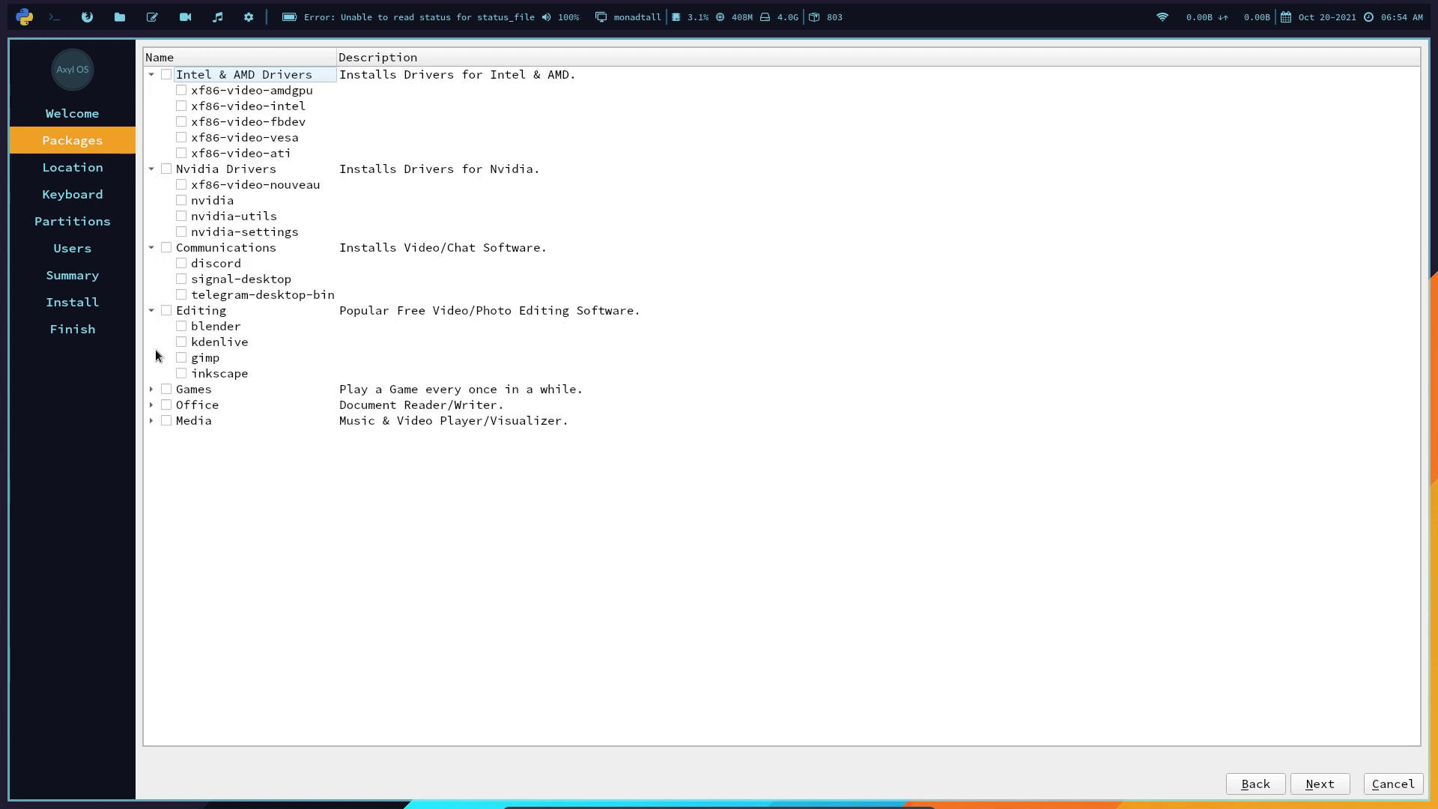
click(152, 389)
click(151, 420)
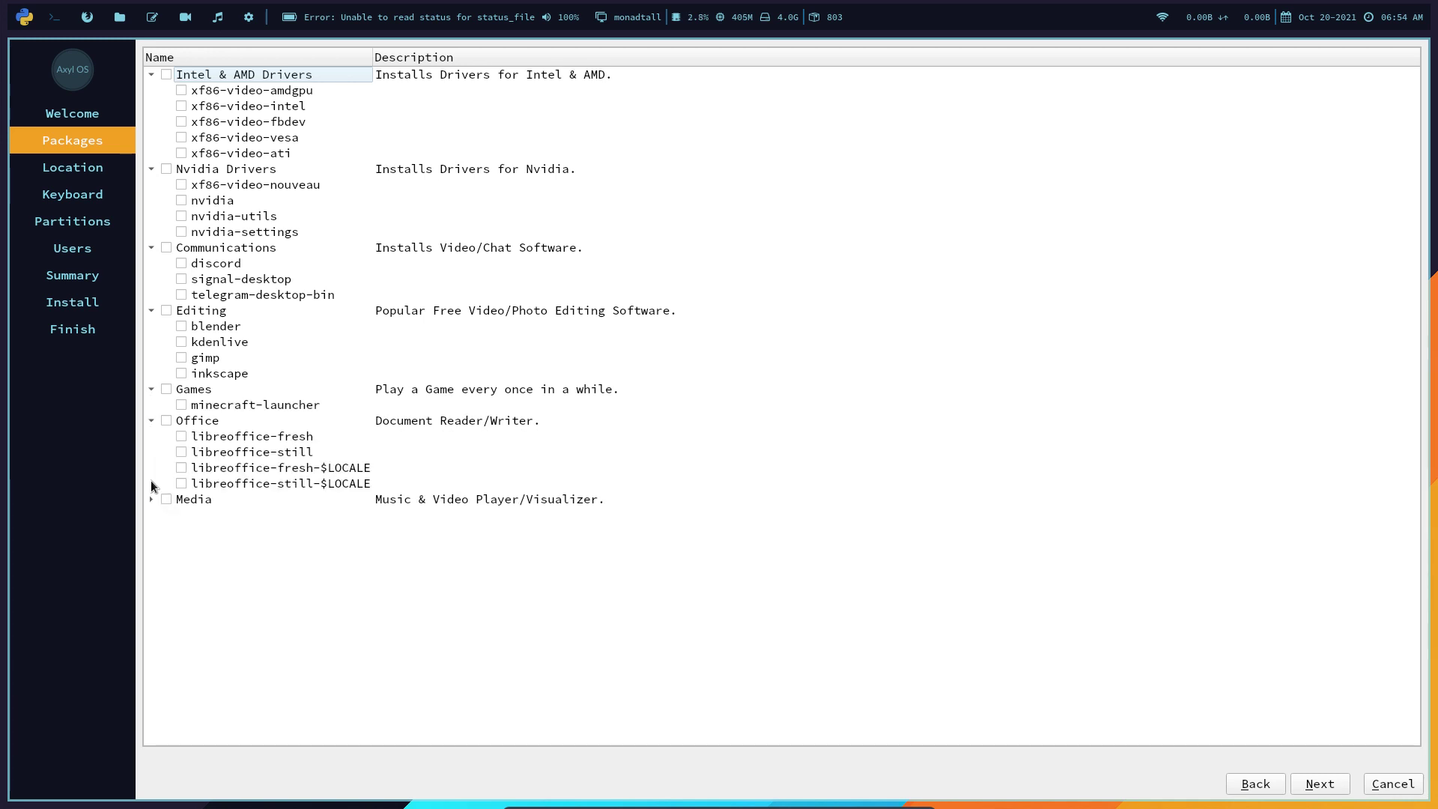
click(150, 500)
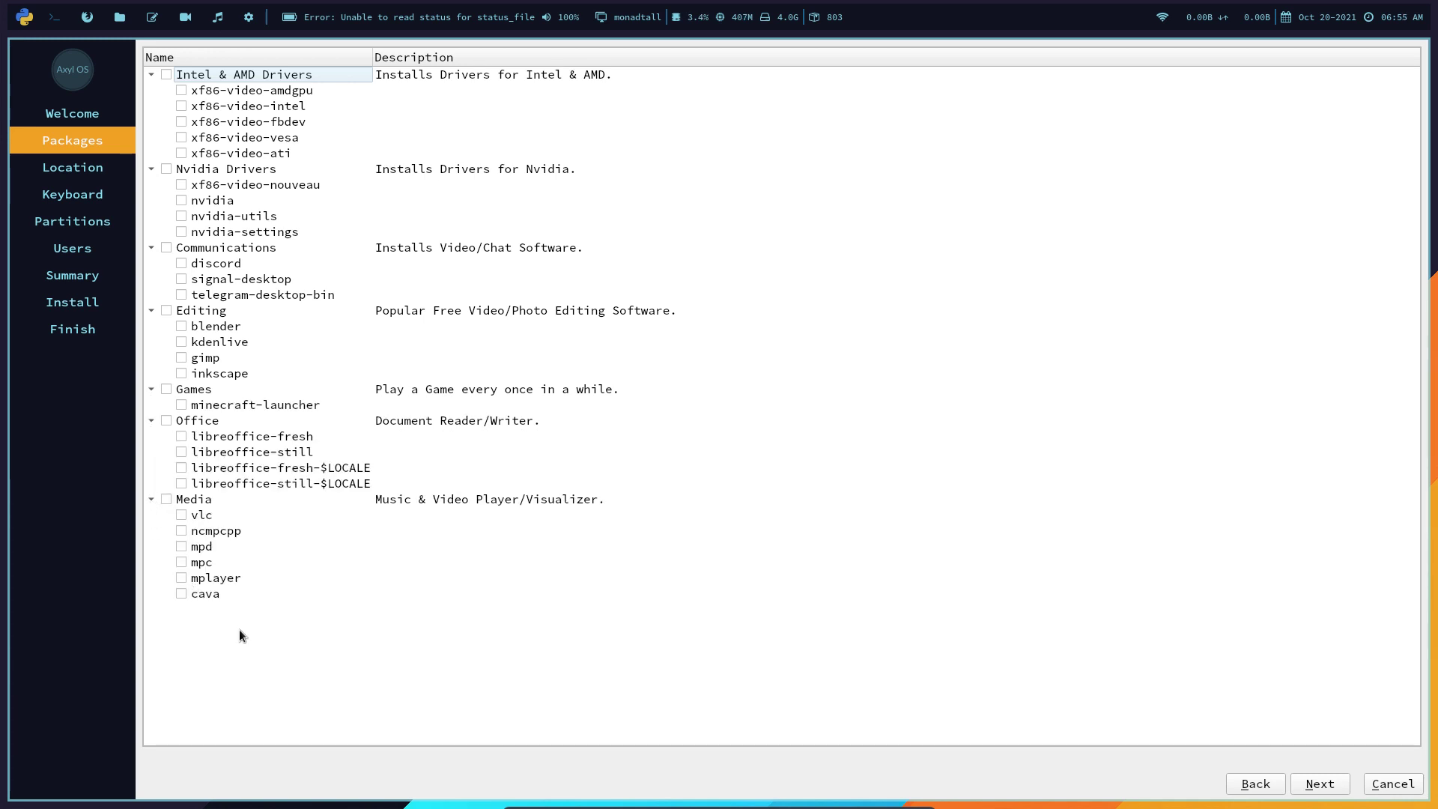
- Accept the Europe/Brussels location, set the keyboard layout to Belgian, and continue to Partitions
click(1317, 786)
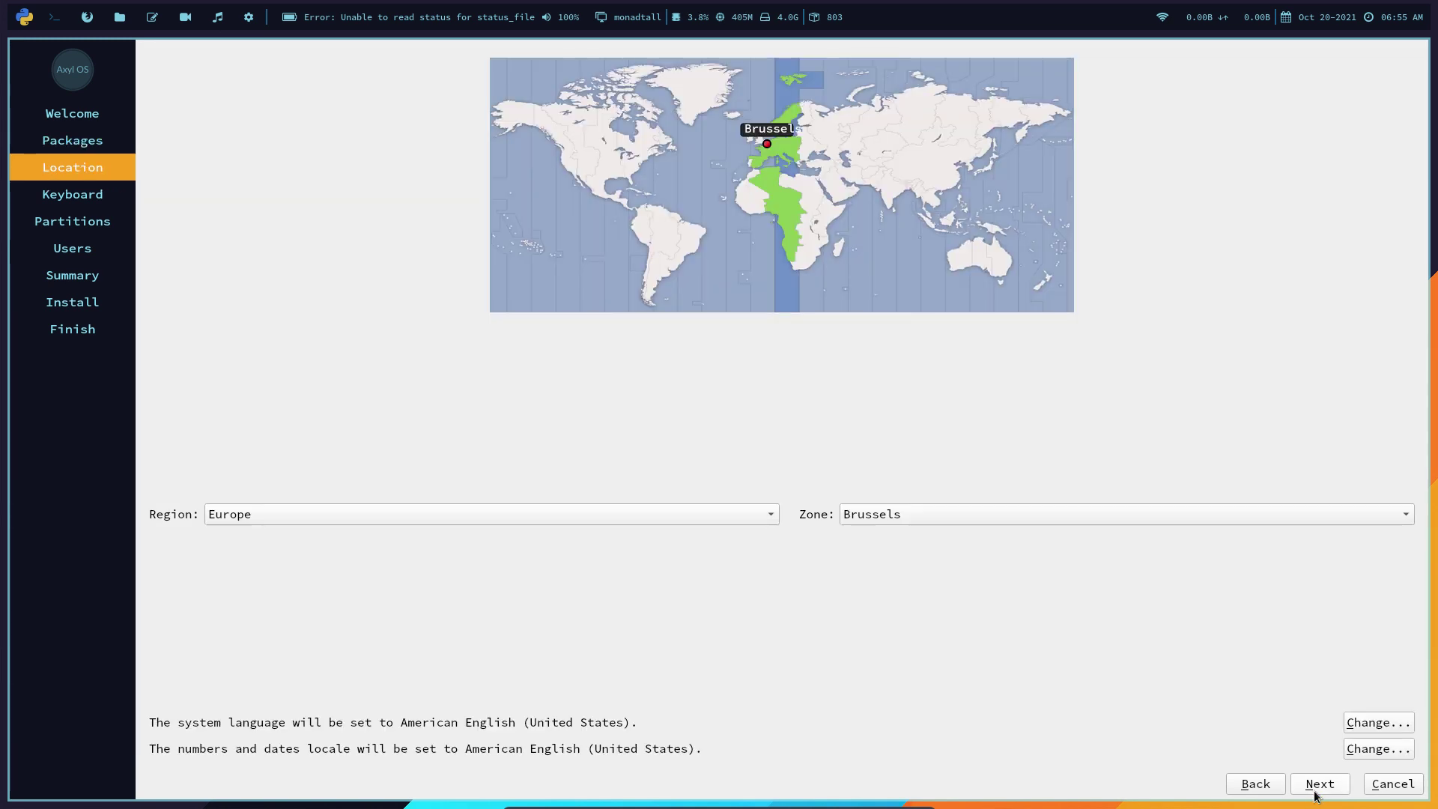
click(1317, 794)
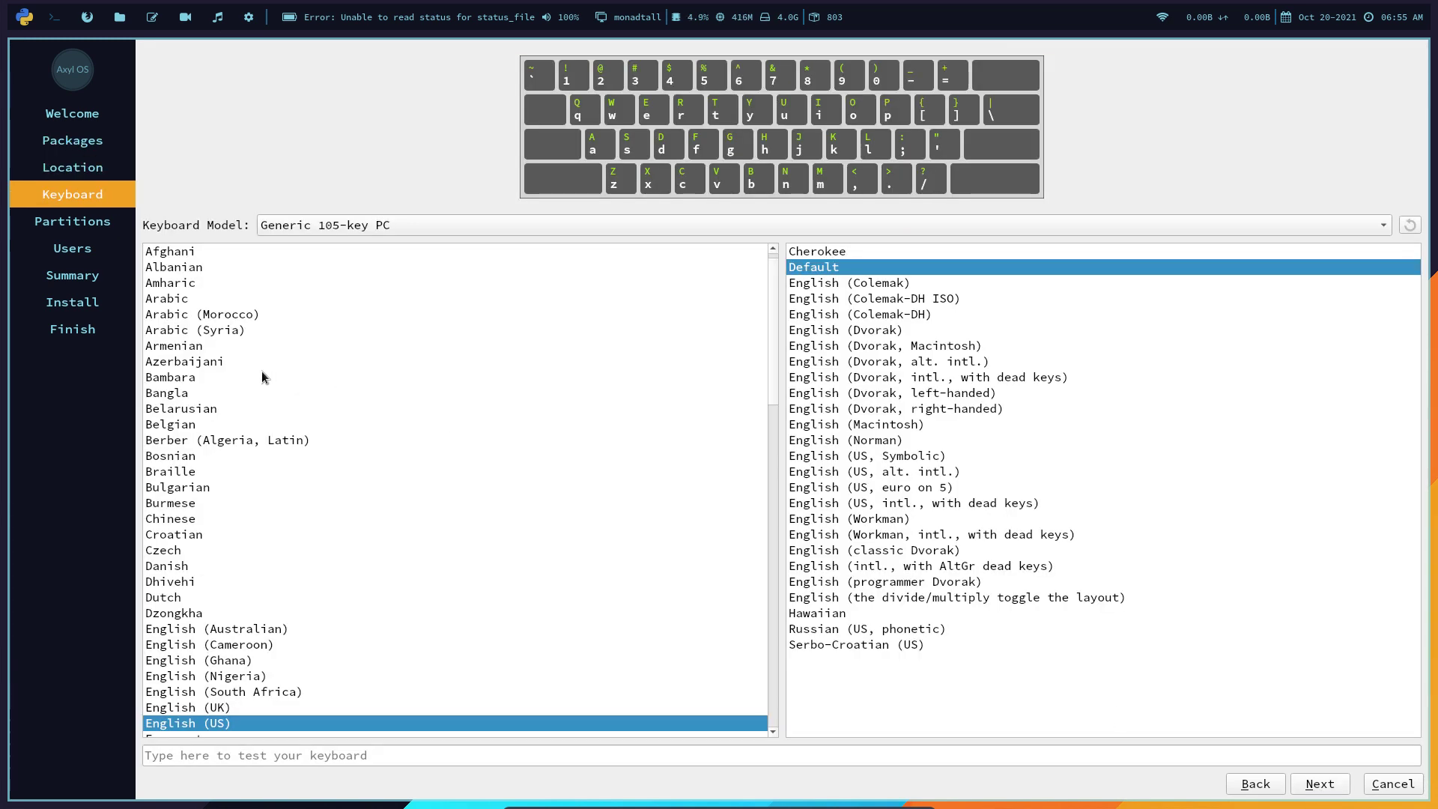
click(184, 391)
click(180, 424)
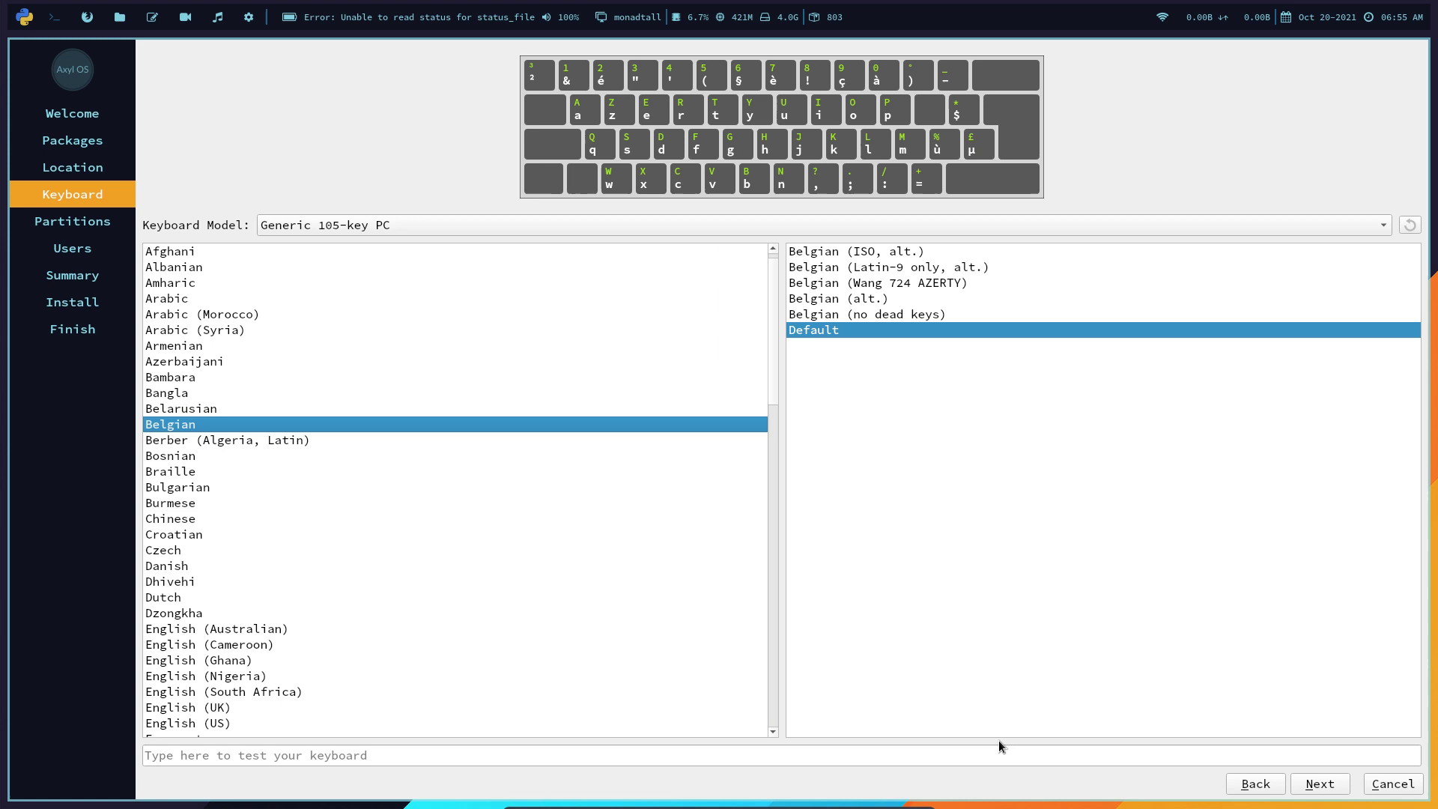
click(1316, 791)
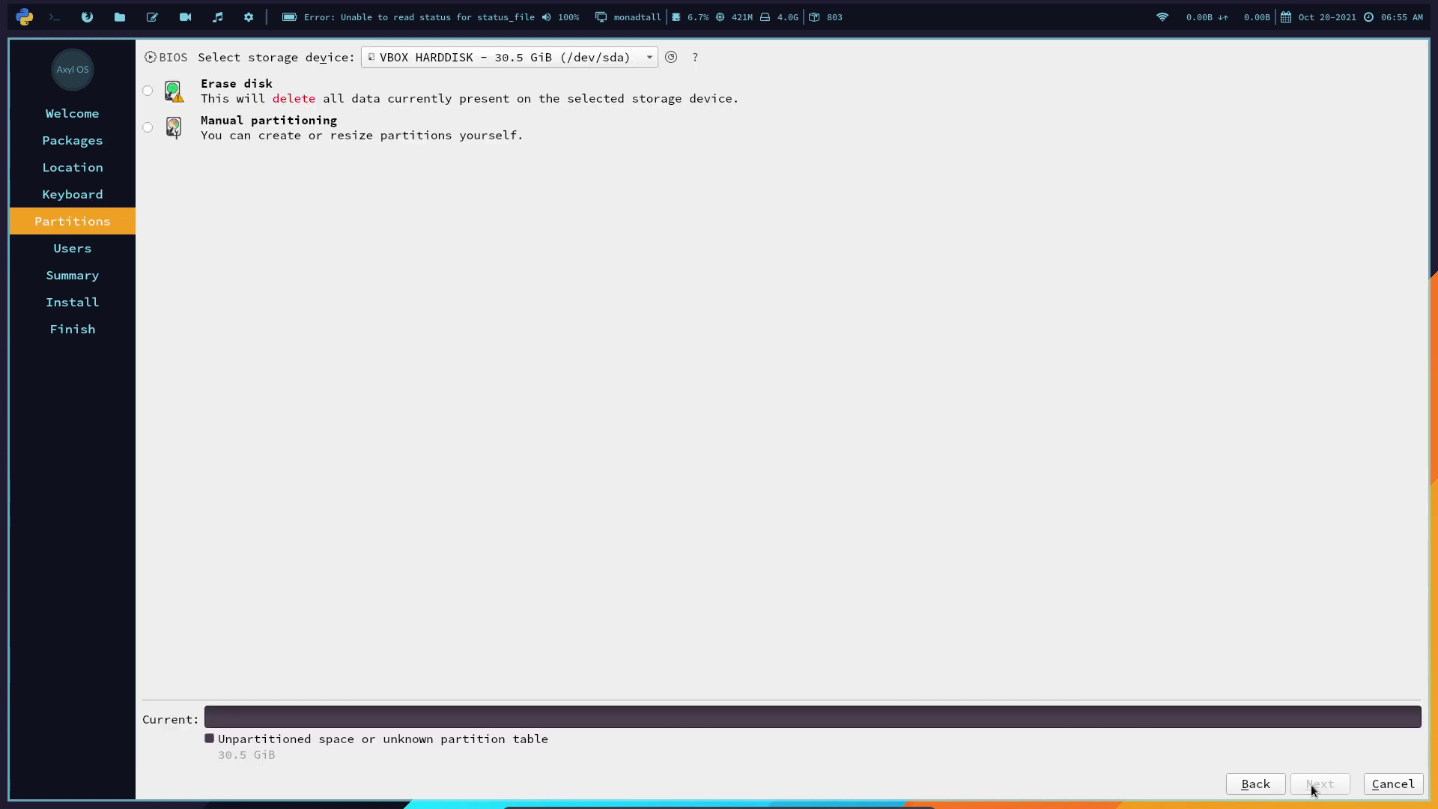
- Choose Erase disk with Swap to file and ext4, then continue to the user account page
click(242, 92)
click(362, 132)
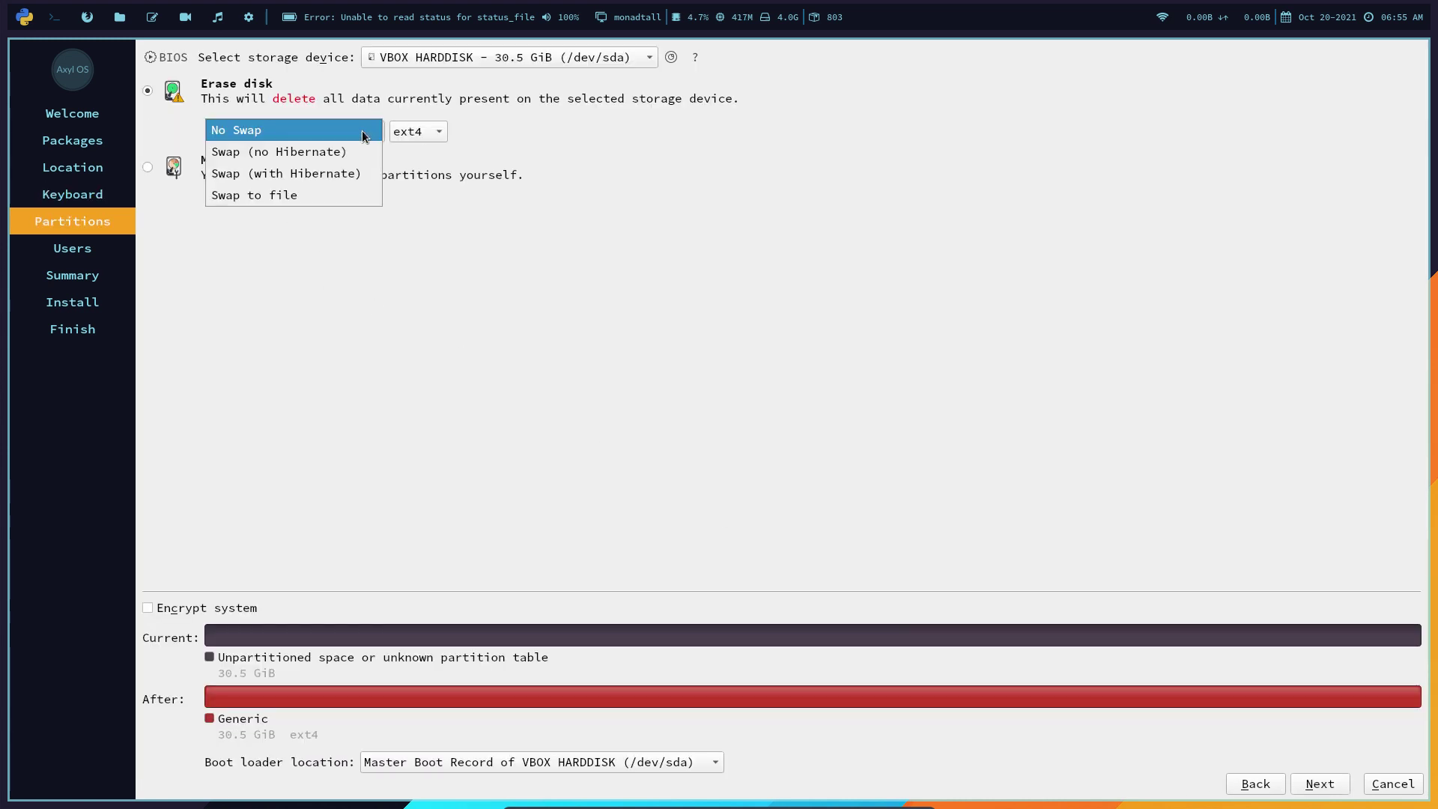
click(345, 201)
click(422, 126)
click(871, 526)
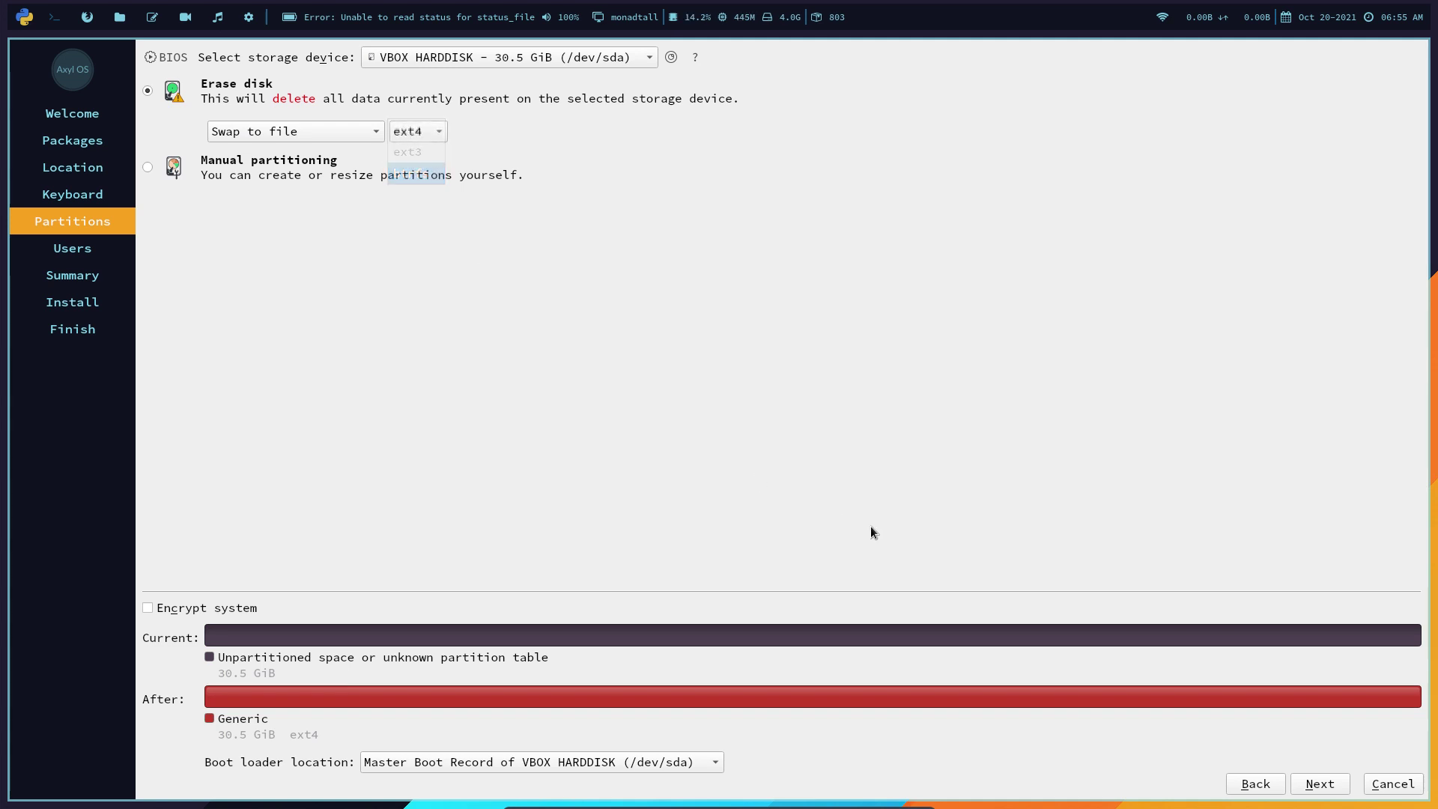
click(1328, 791)
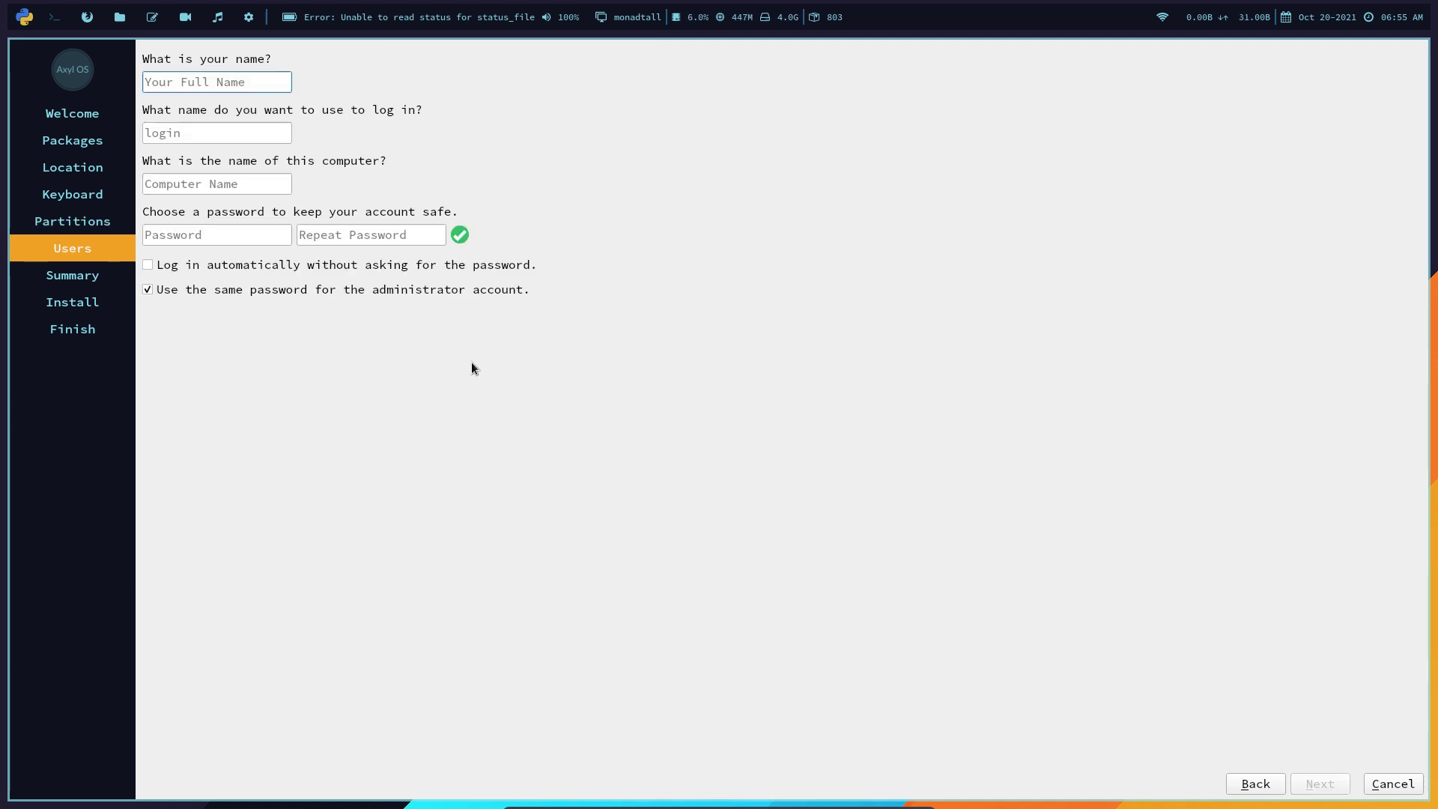
text(erik)
- Fill in name, login, computer name and password, enable automatic login, and continue to Summary
key(Tab)
key(Tab)
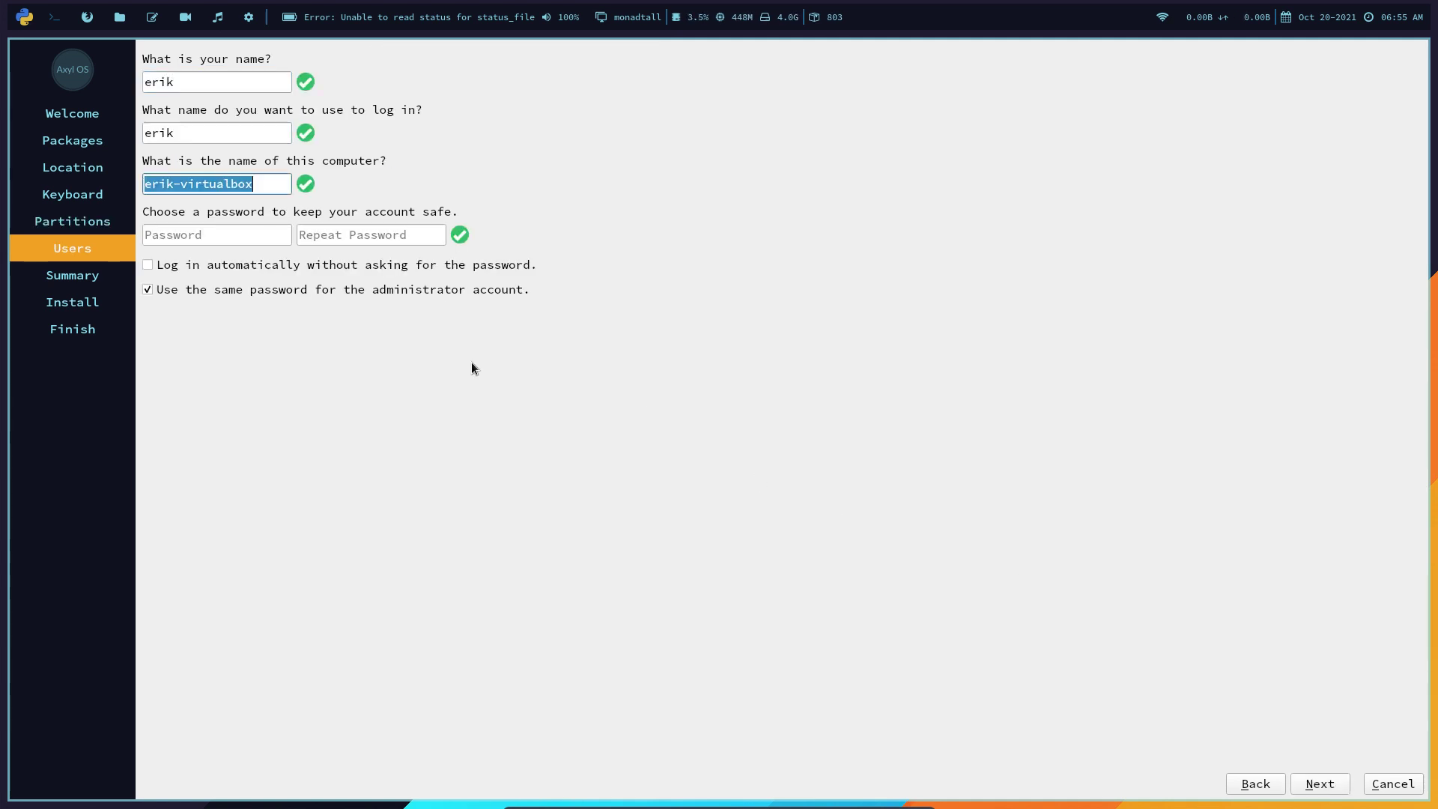
key(Tab)
key(Tab)
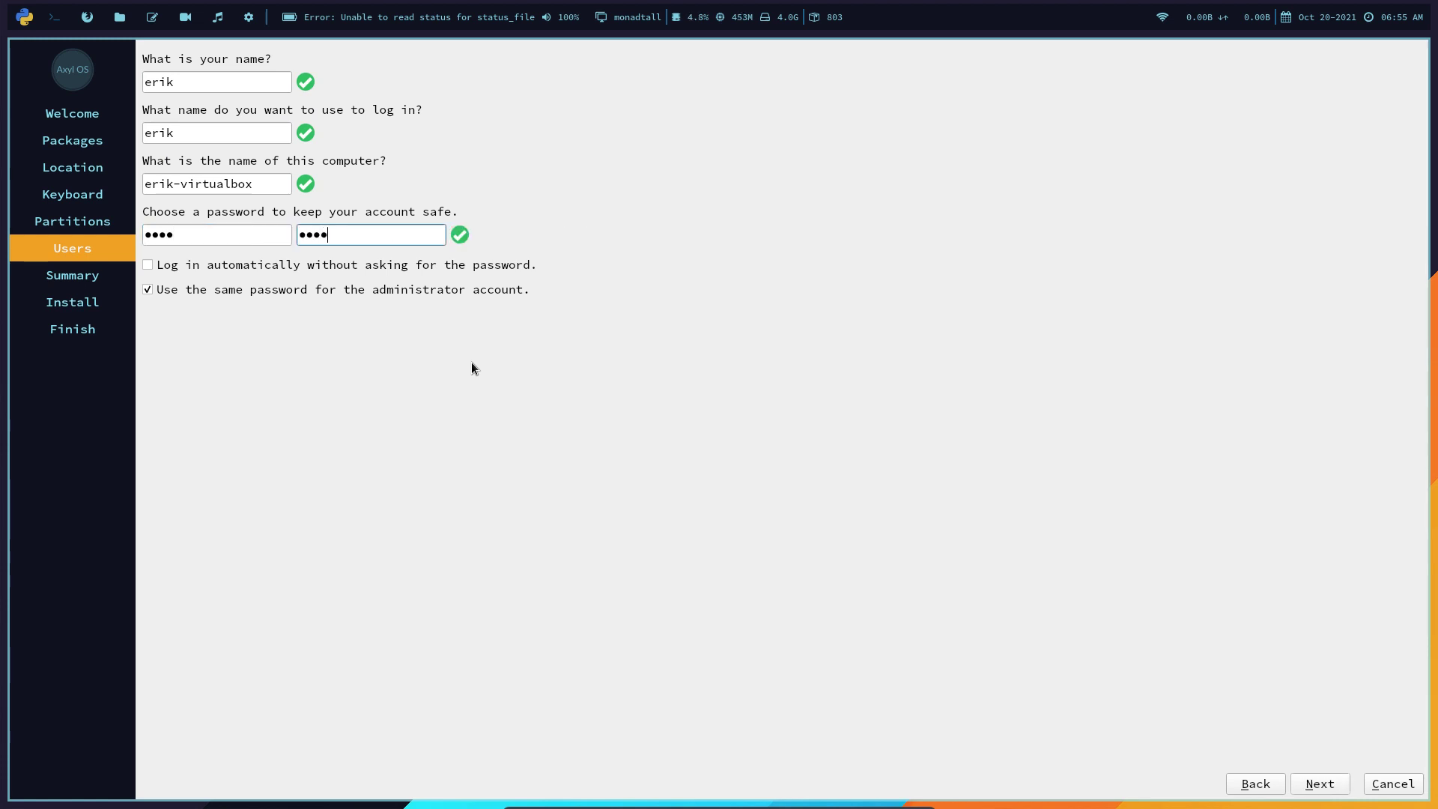
click(314, 269)
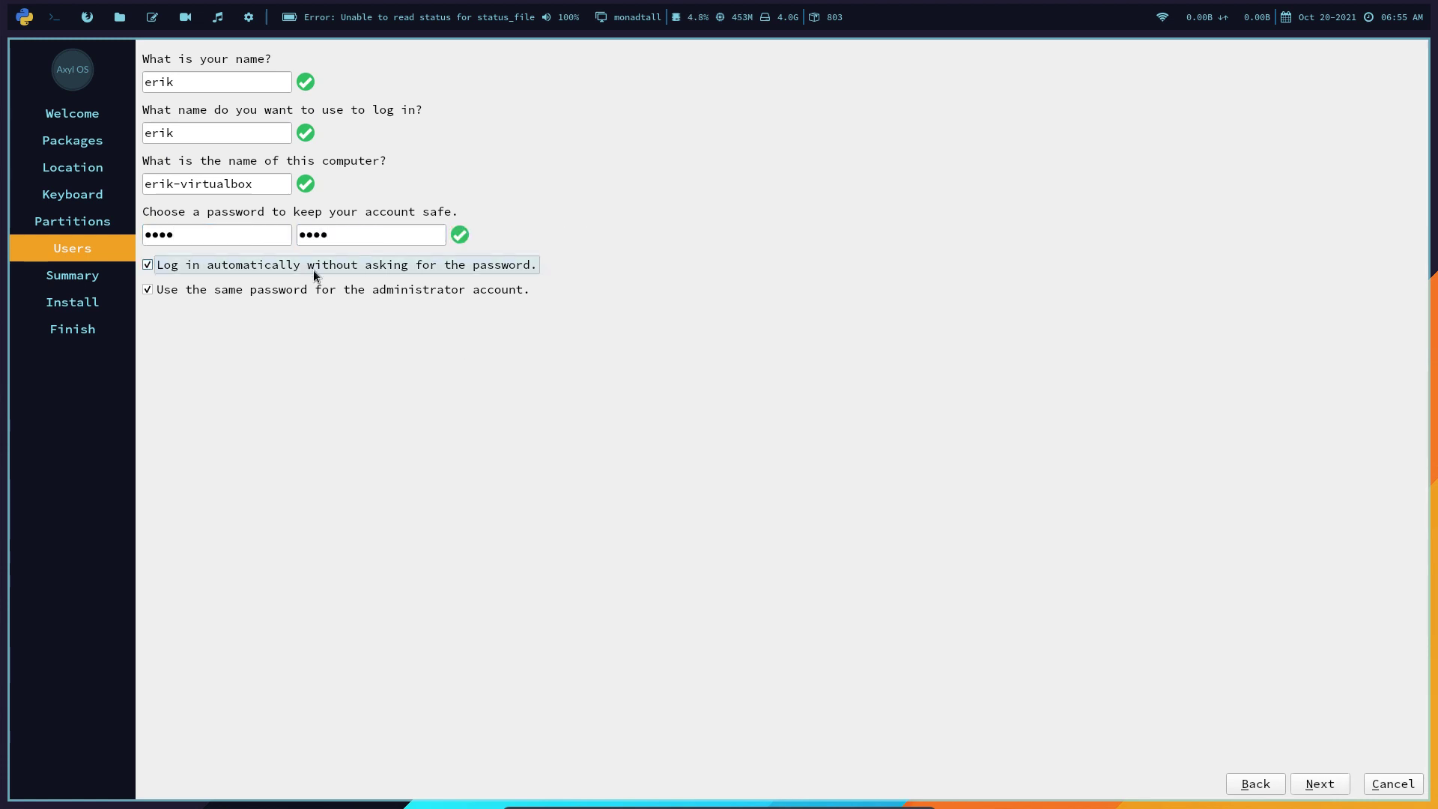
click(1319, 784)
- Start the installation and open the rofi Networks menu from the bar's network widget
click(1319, 784)
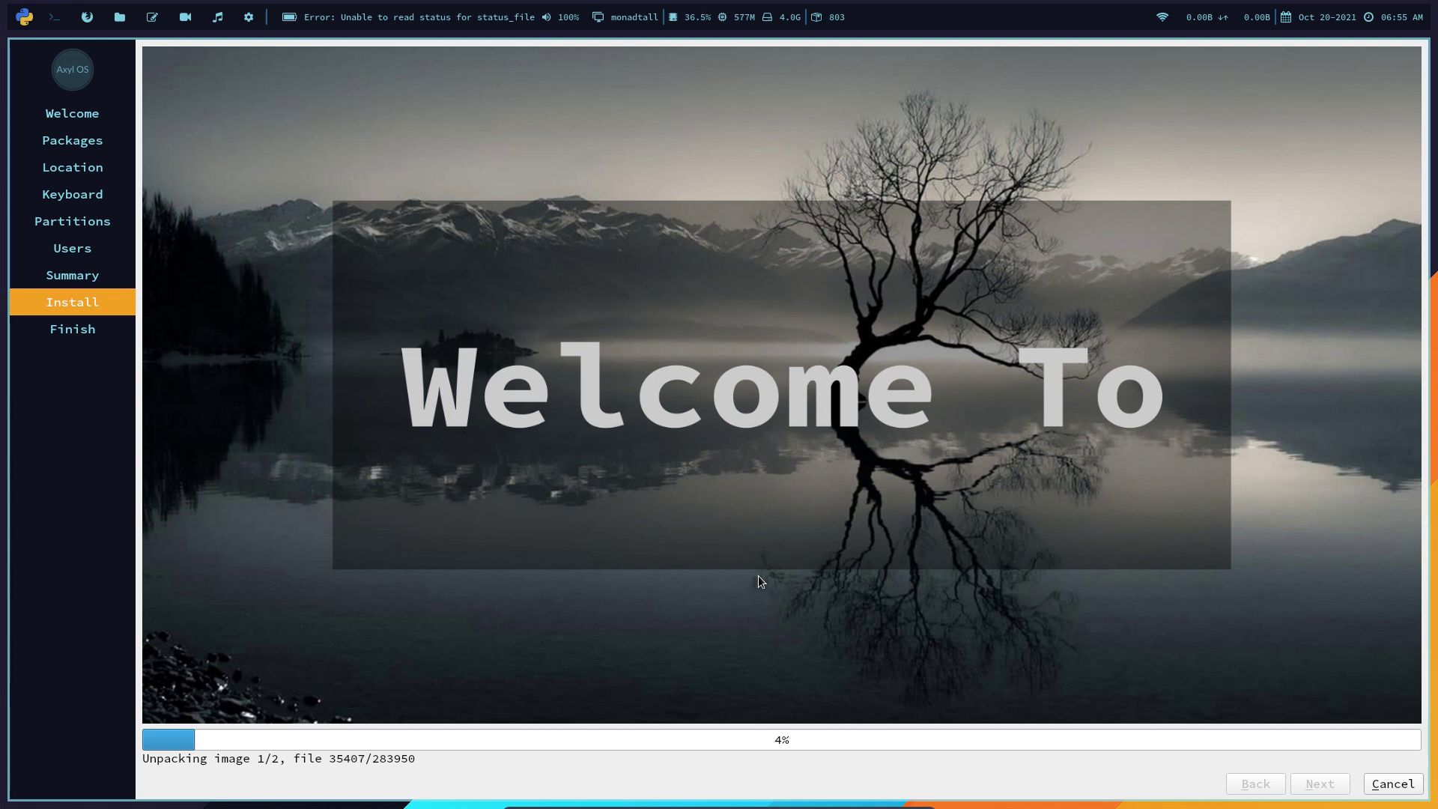
click(1191, 23)
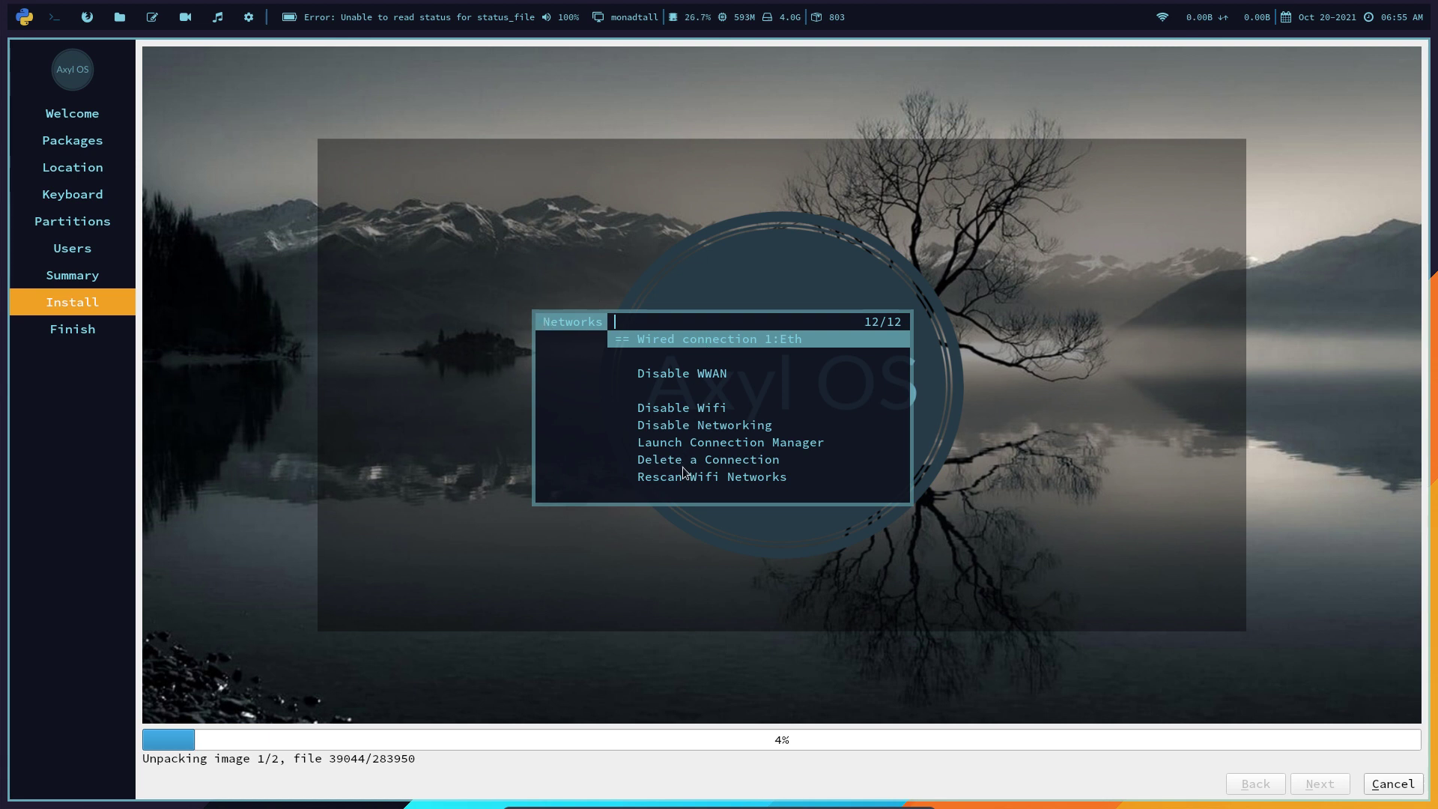
- Close the network menu and switch the installer window to the floating layout
click(1069, 352)
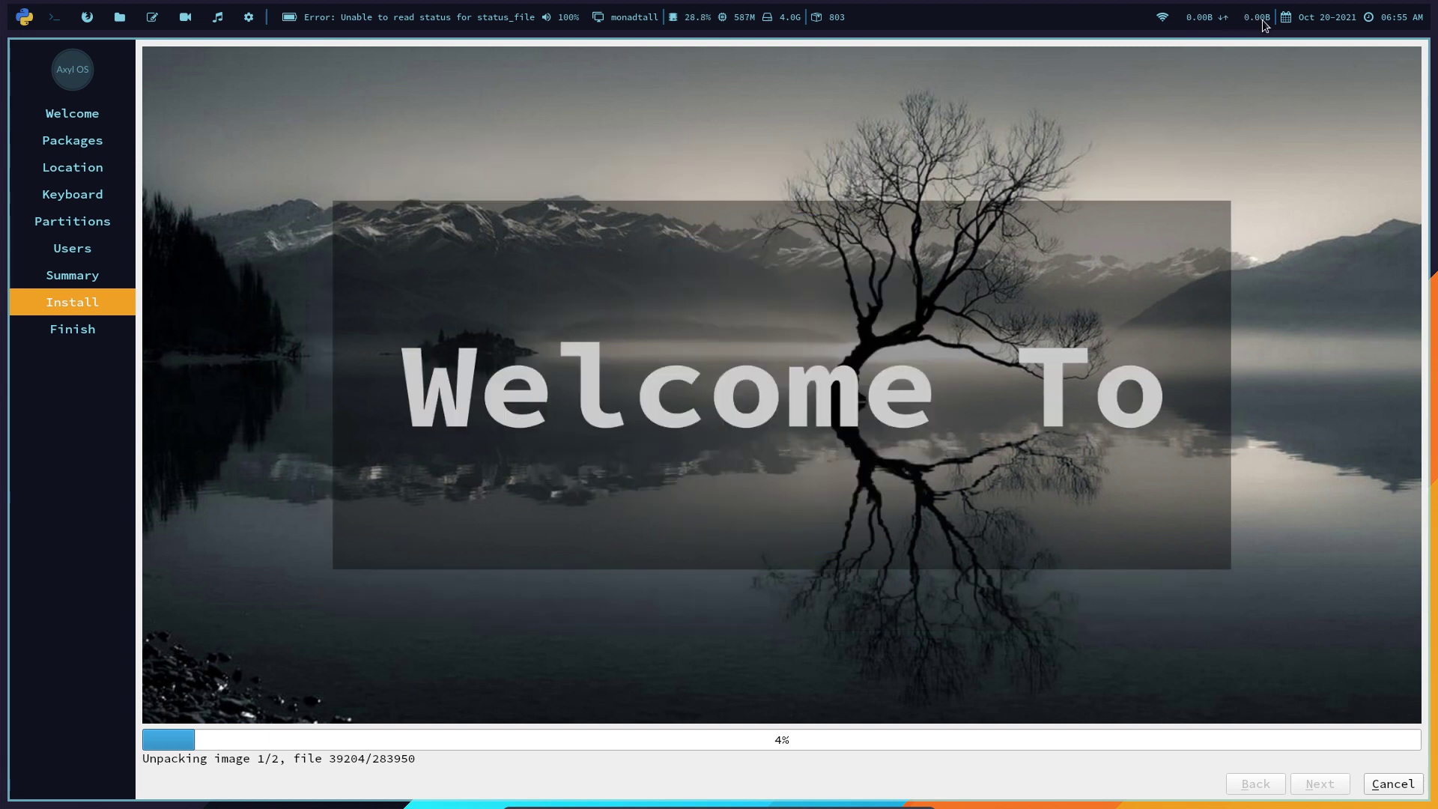
click(1262, 26)
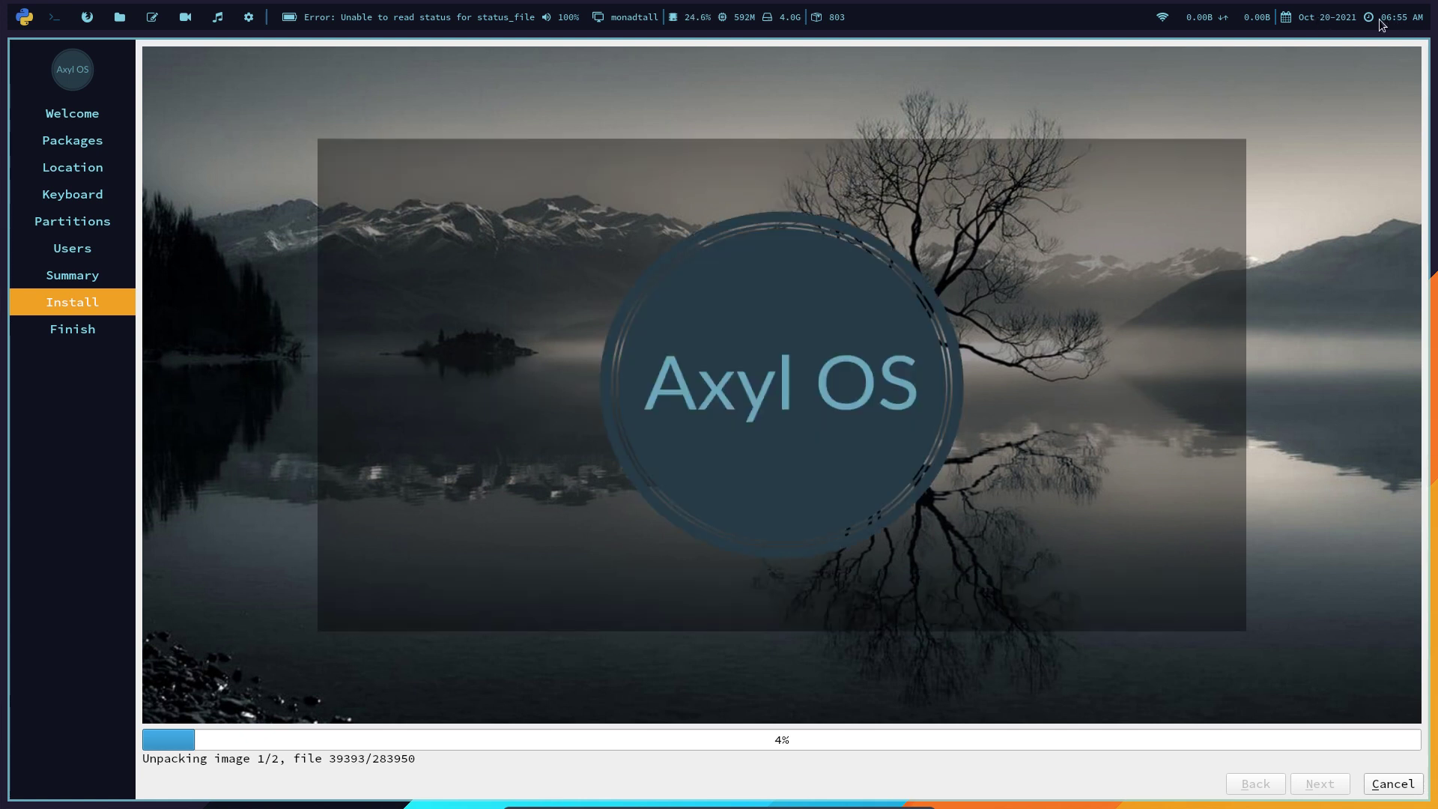
click(618, 20)
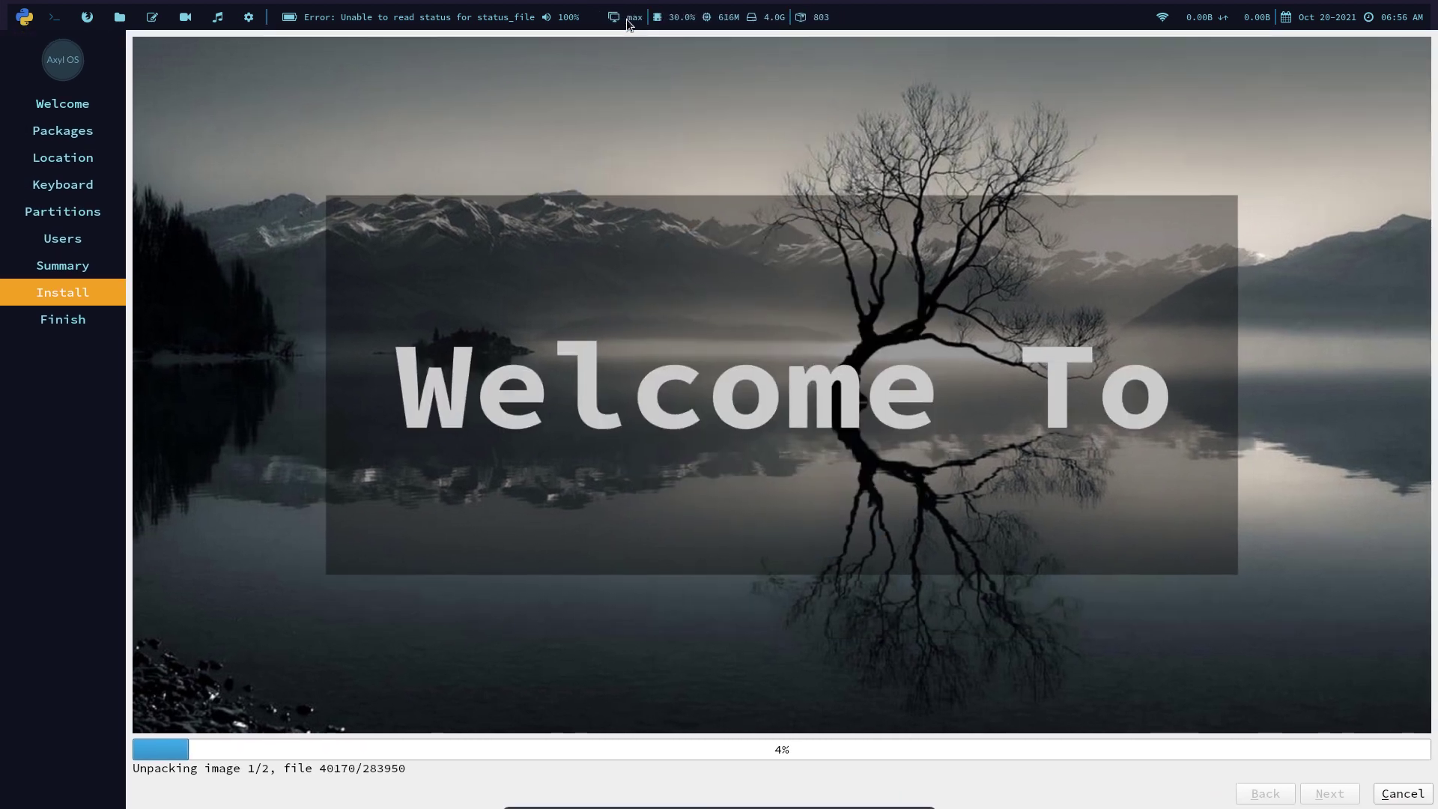
- Open and close the system resource monitor from the bar widgets a few times with q
click(688, 21)
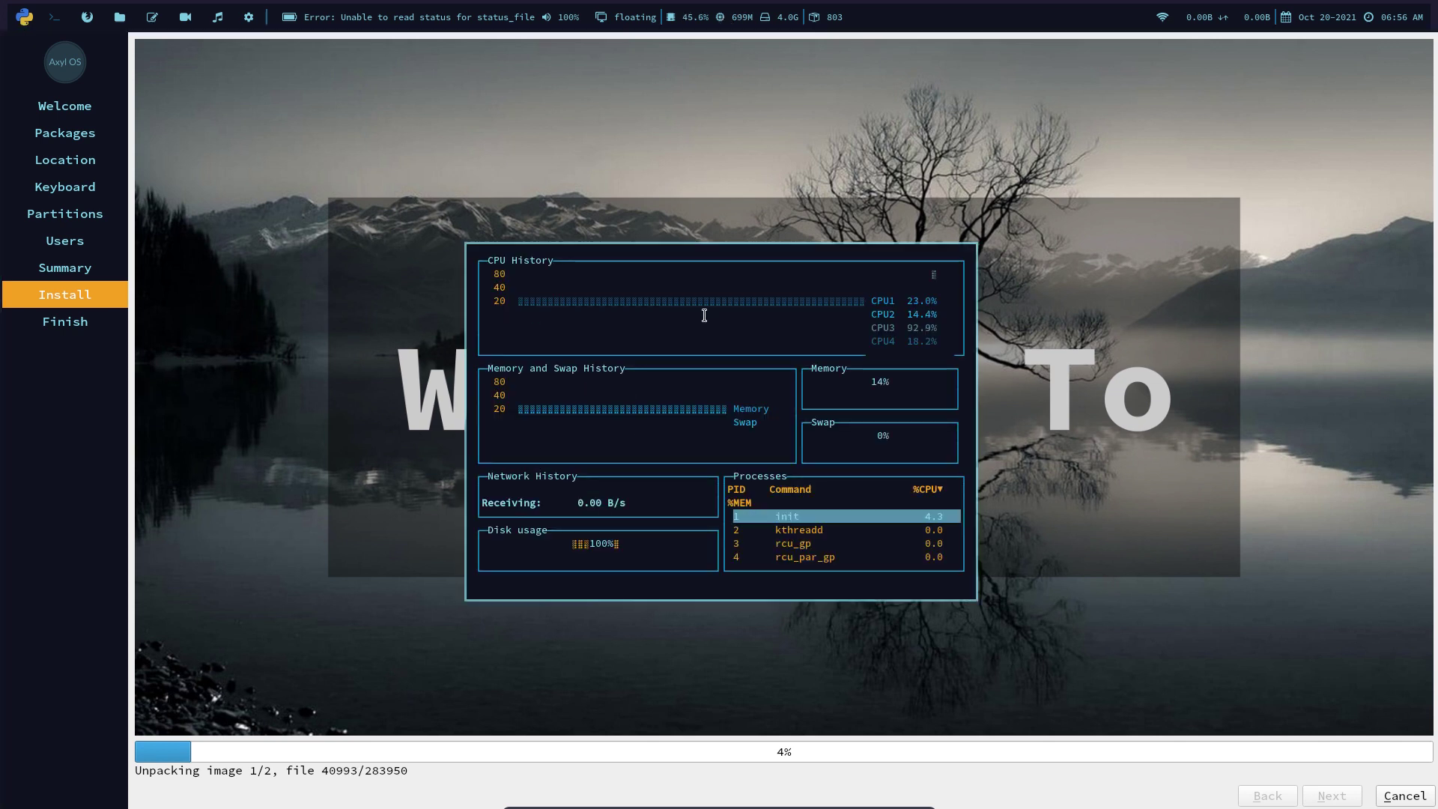
key(q)
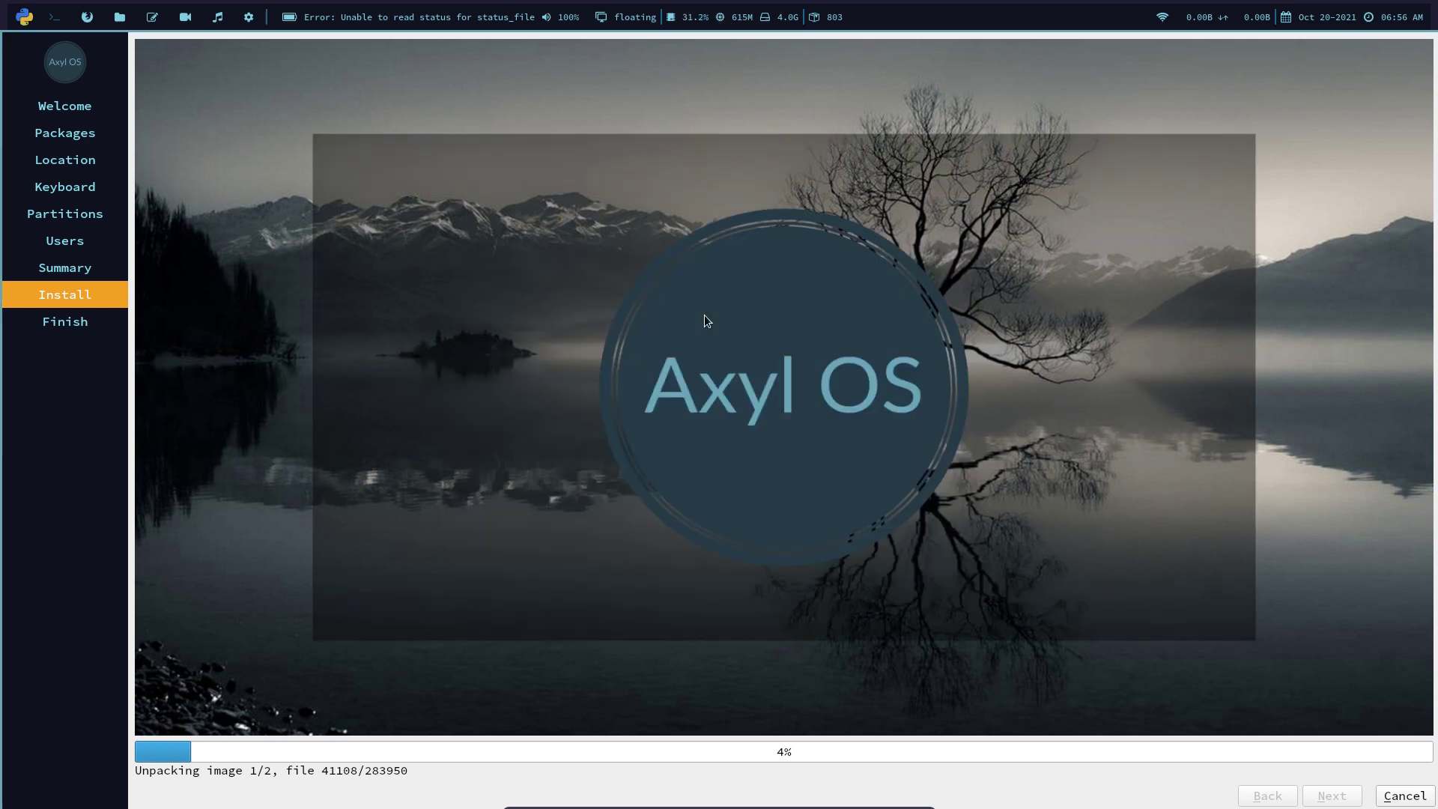
click(701, 26)
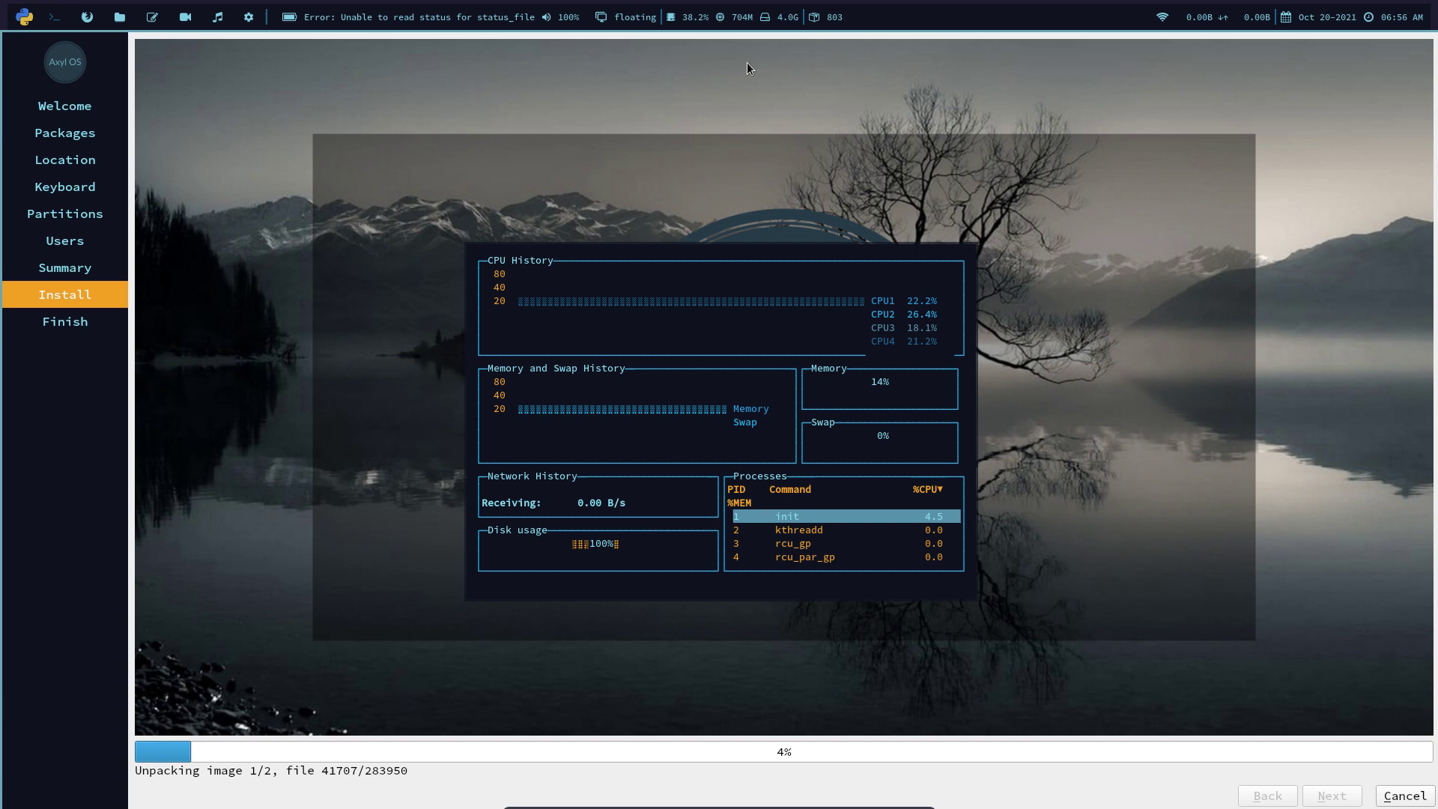
key(q)
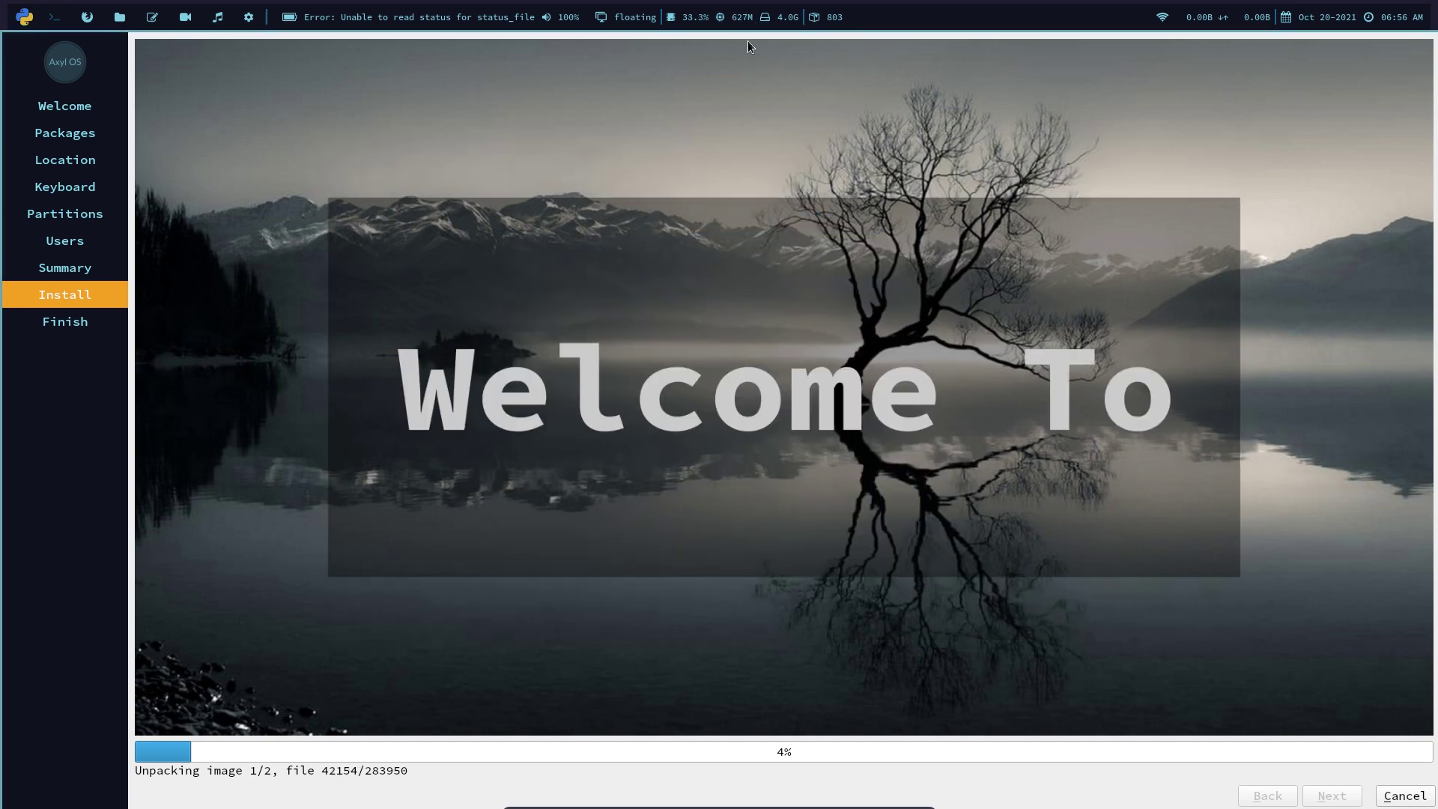
click(775, 23)
key(q)
- Visit an empty workspace and back, run neofetch in Alacritty, and bring up Run Command
click(248, 19)
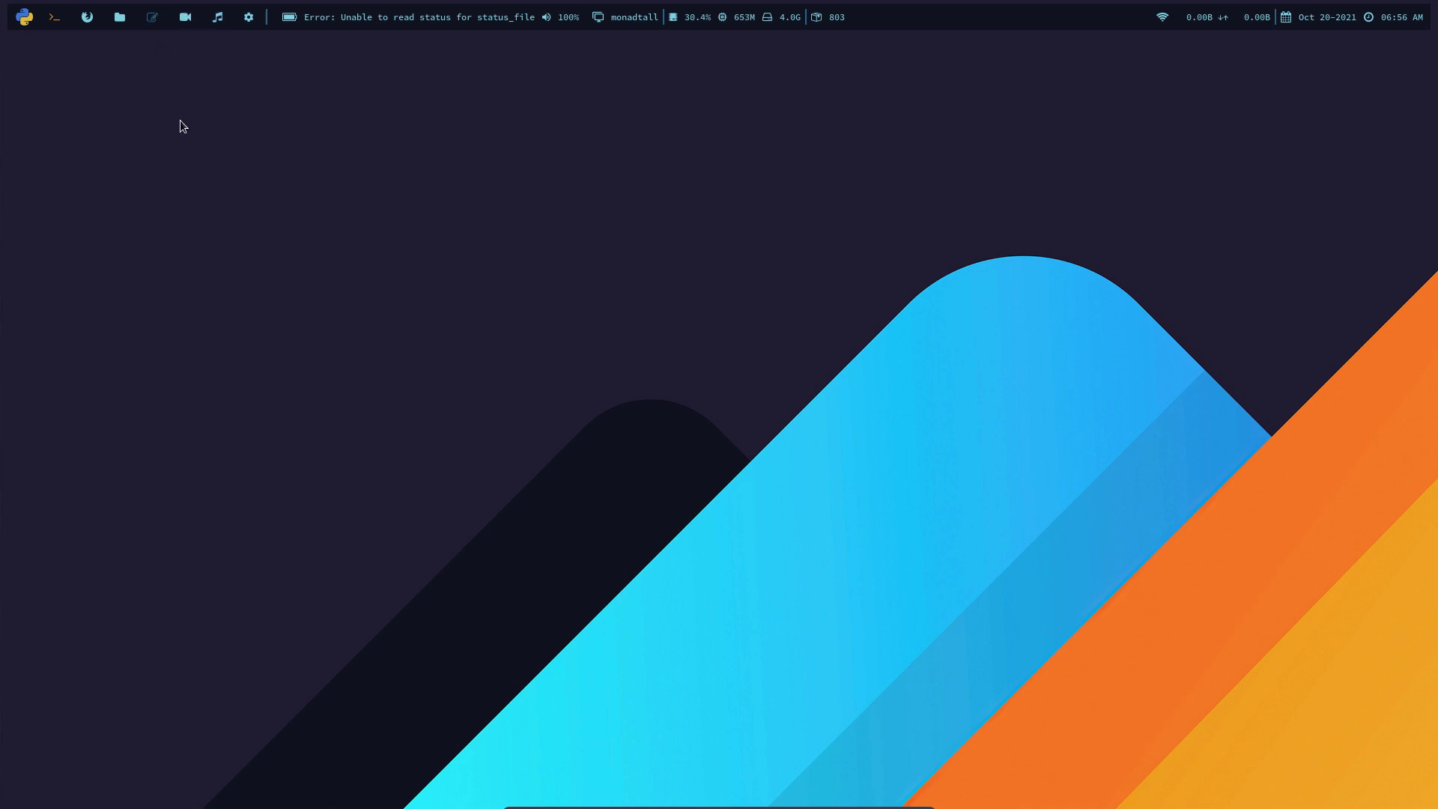
key(super+4)
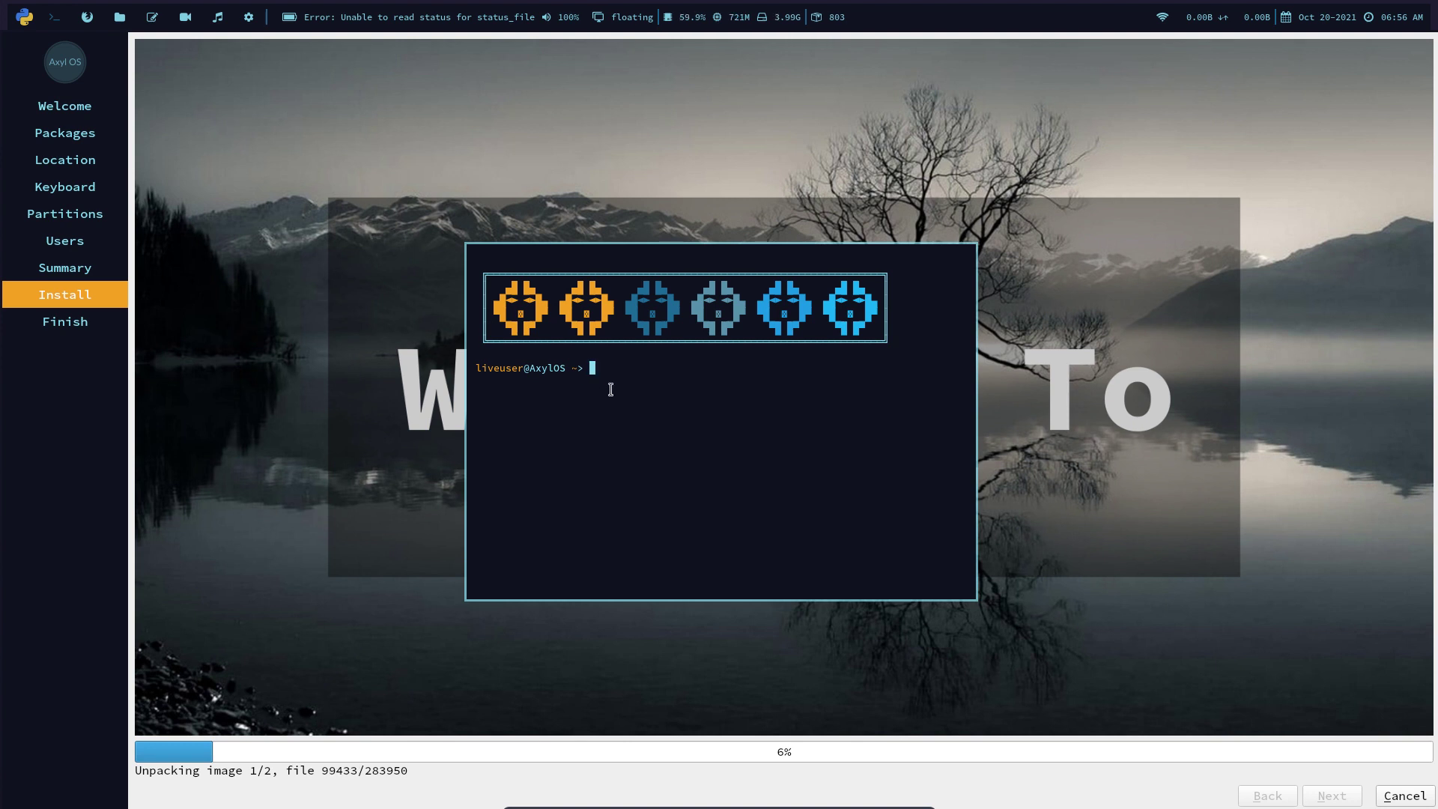
text(neofe)
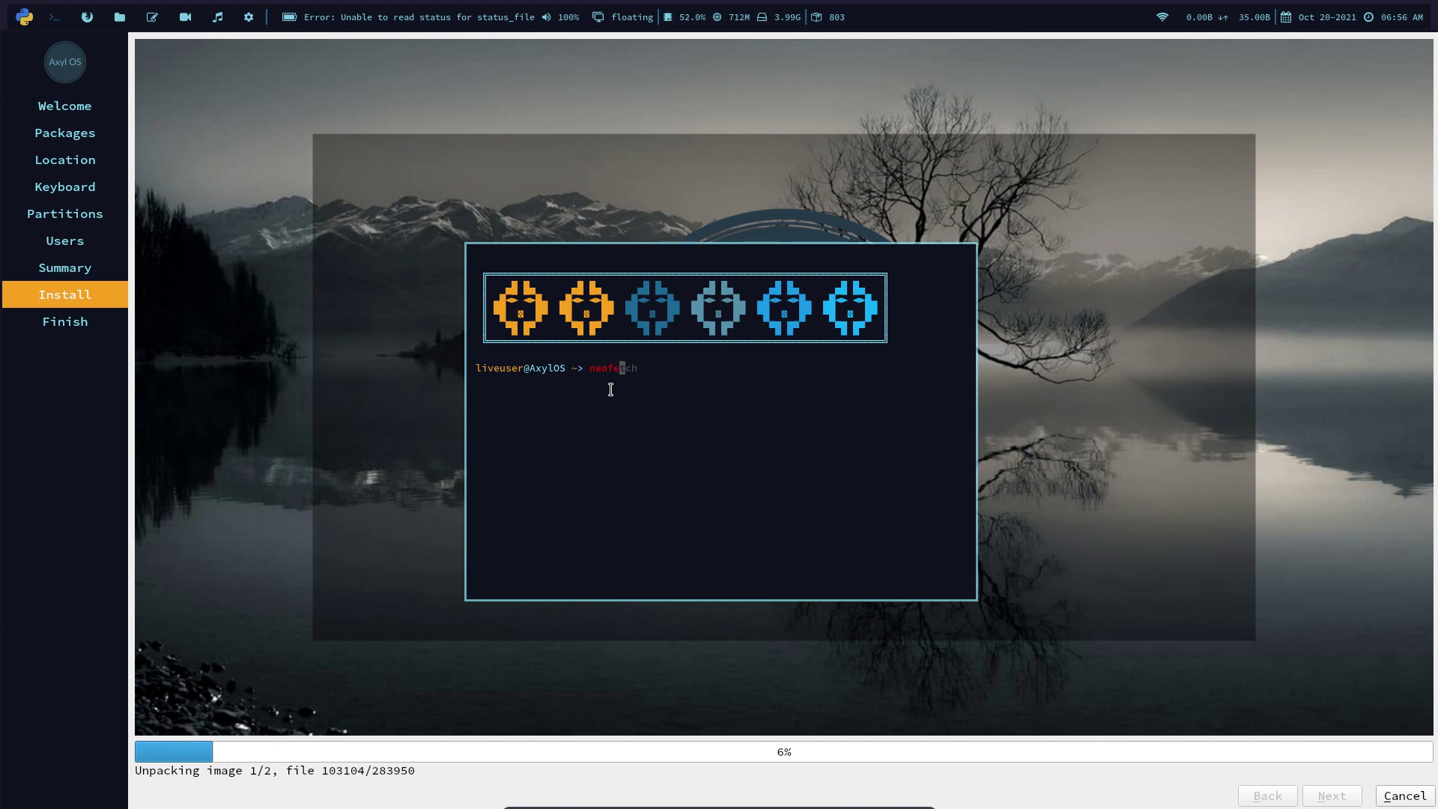
text(tch)
key(Return)
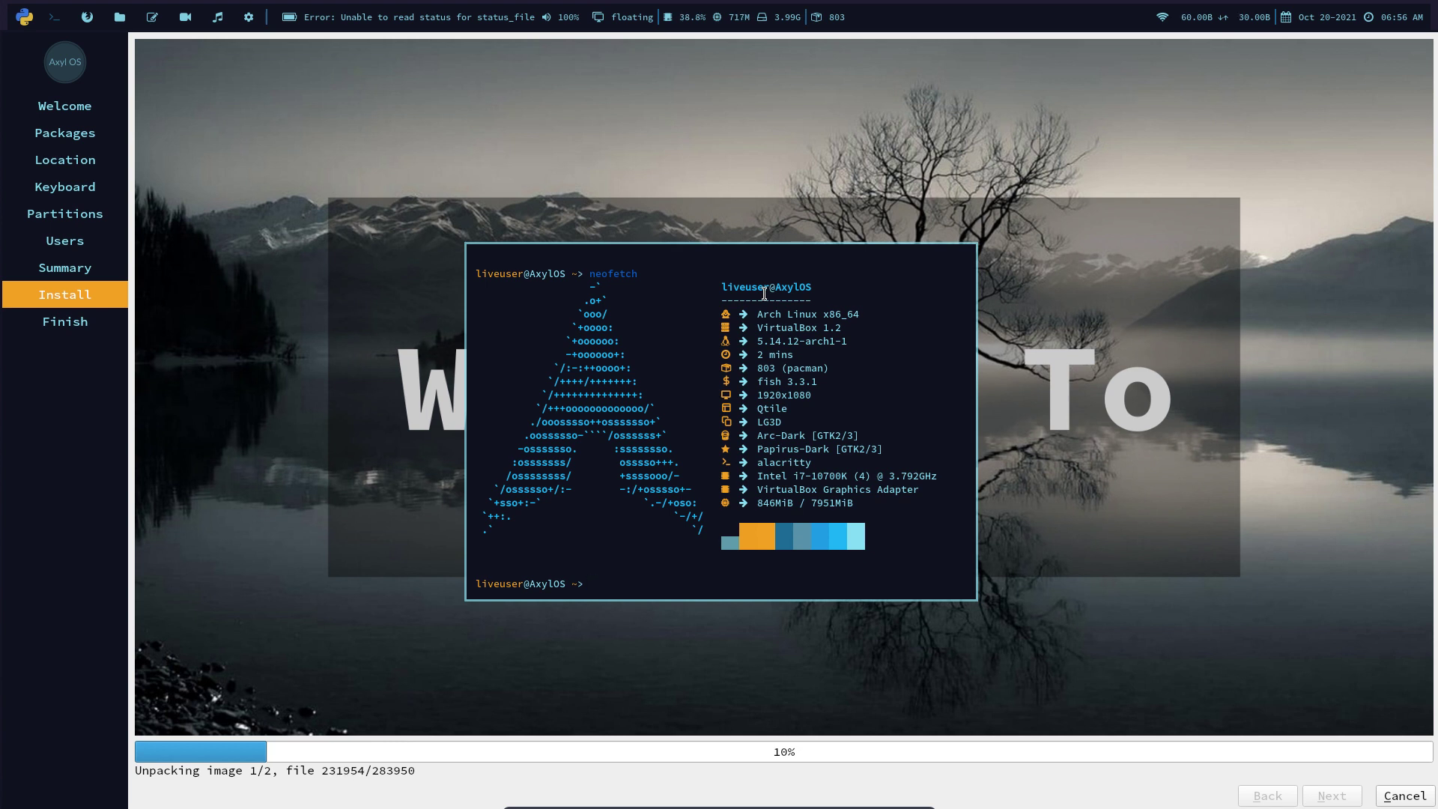
key(super+r)
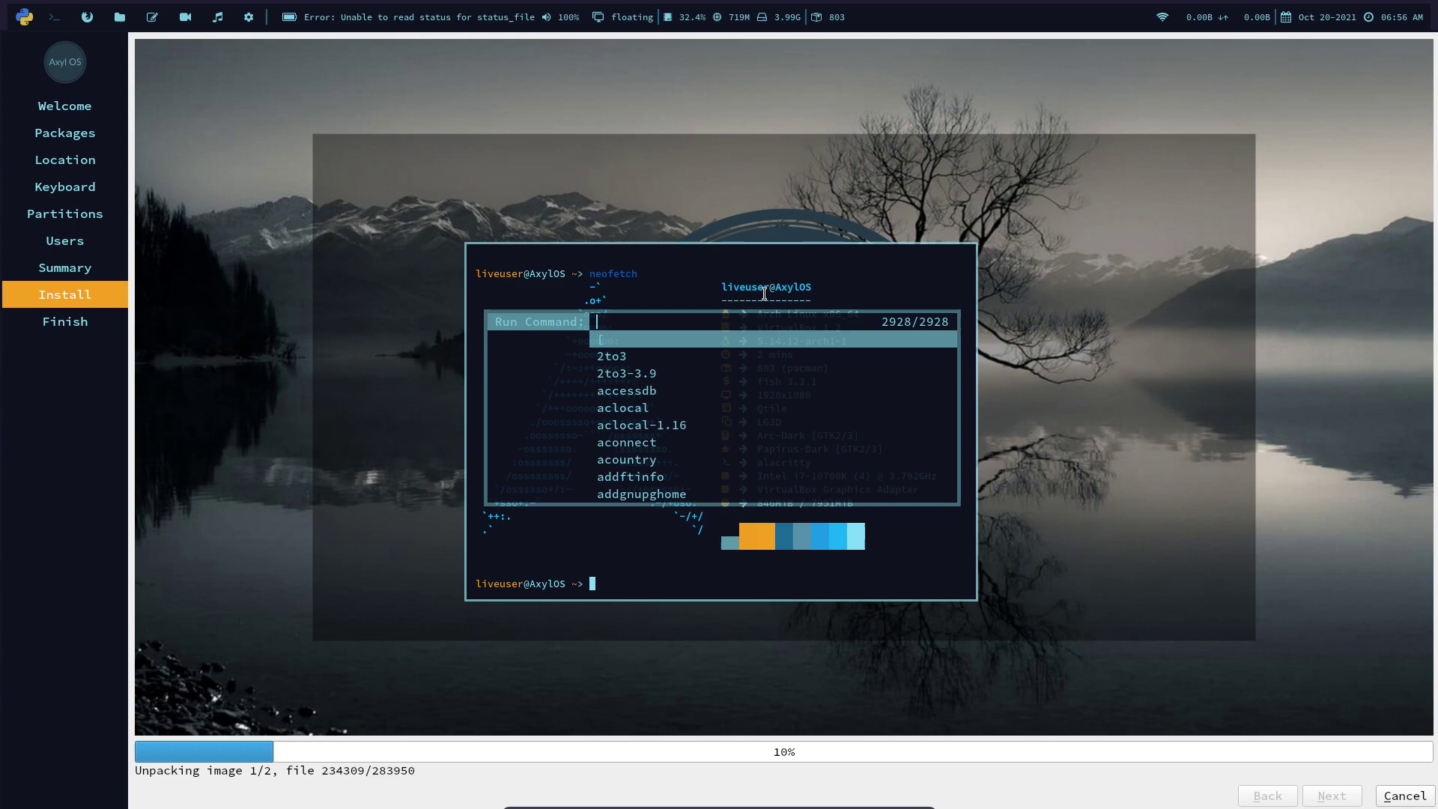
text(thunar)
- Launch Thunar on the home folder, dismiss its type-ahead search, and open the Run App launcher
key(Return)
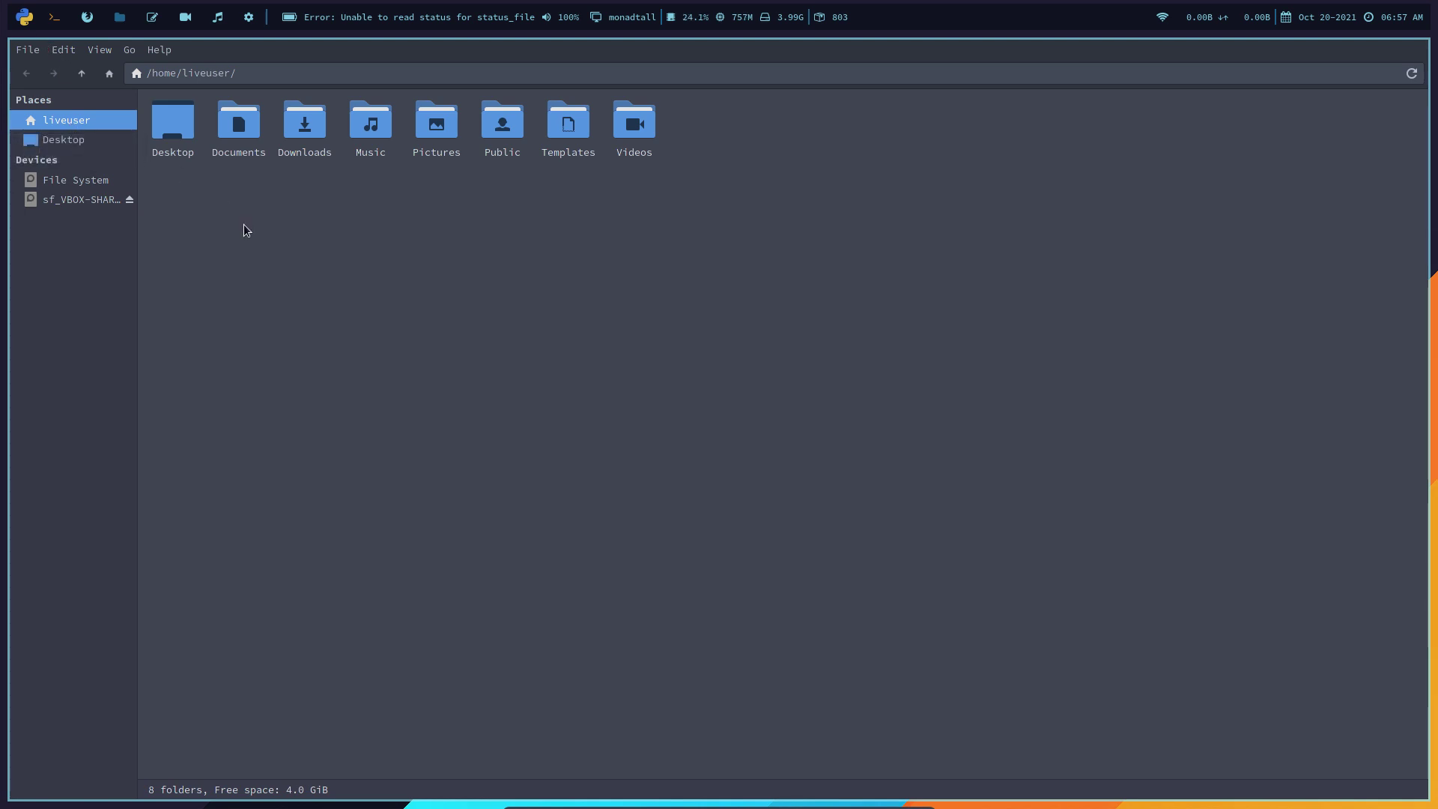
text(q)
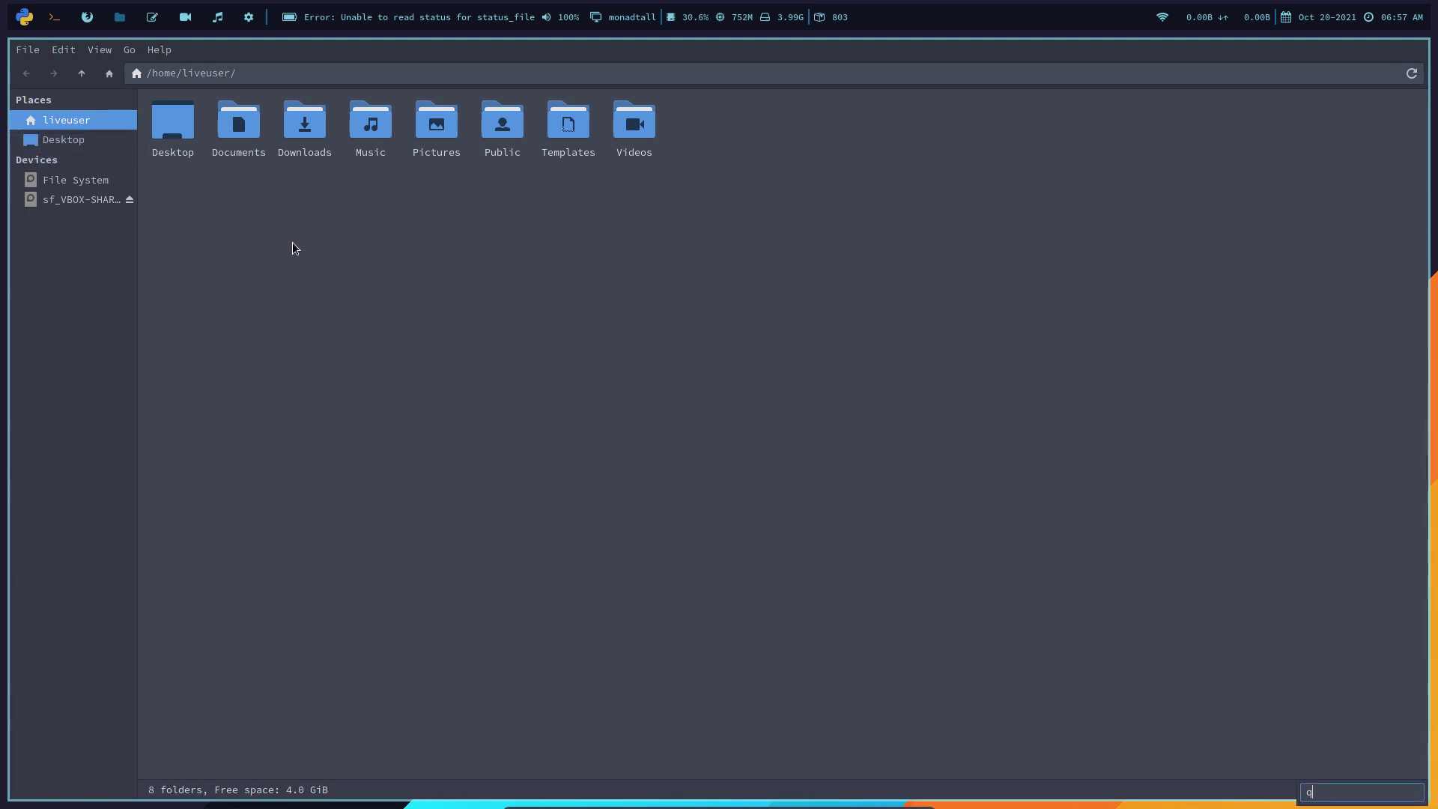
text(o)
text(q)
key(BackSpace)
key(Escape)
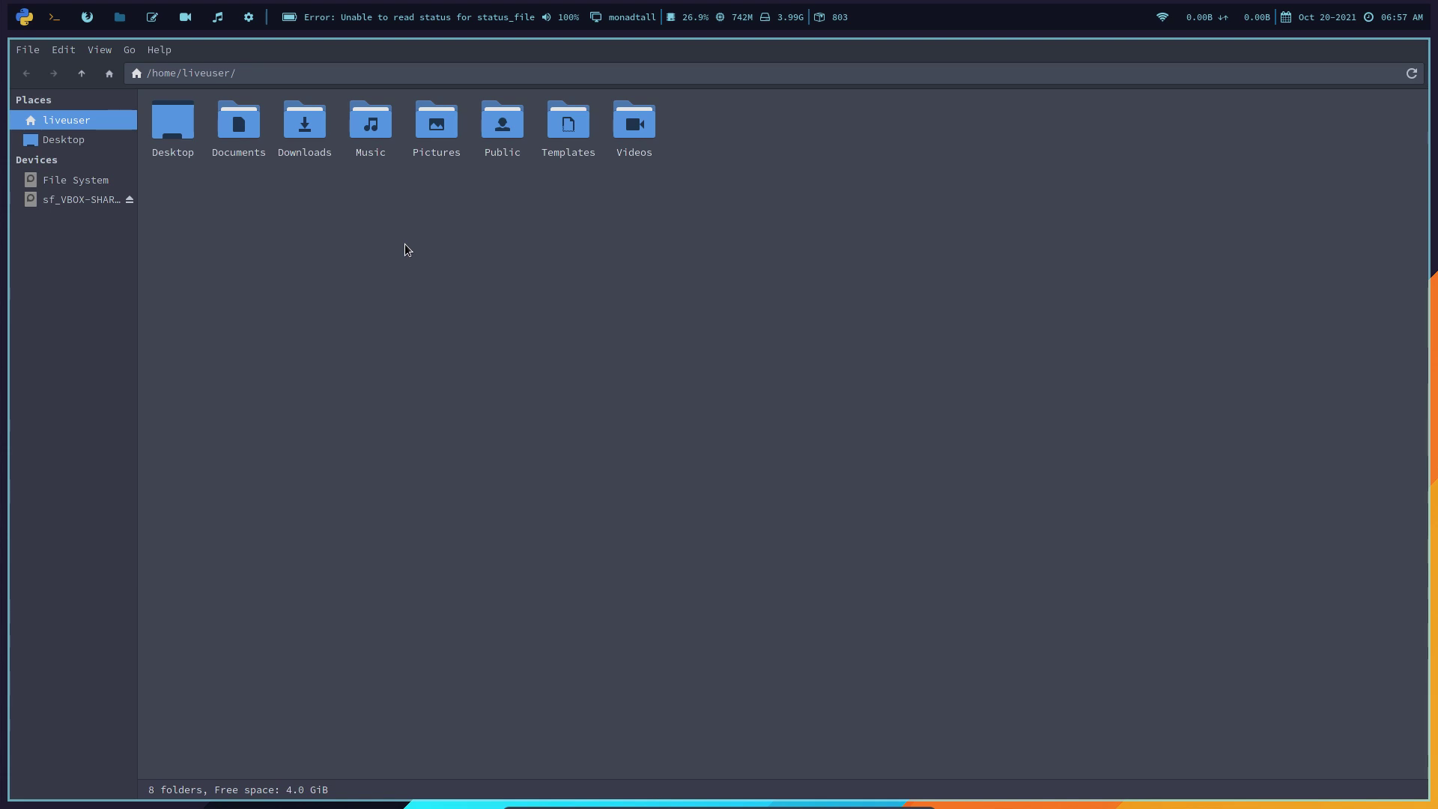
text(AQ)
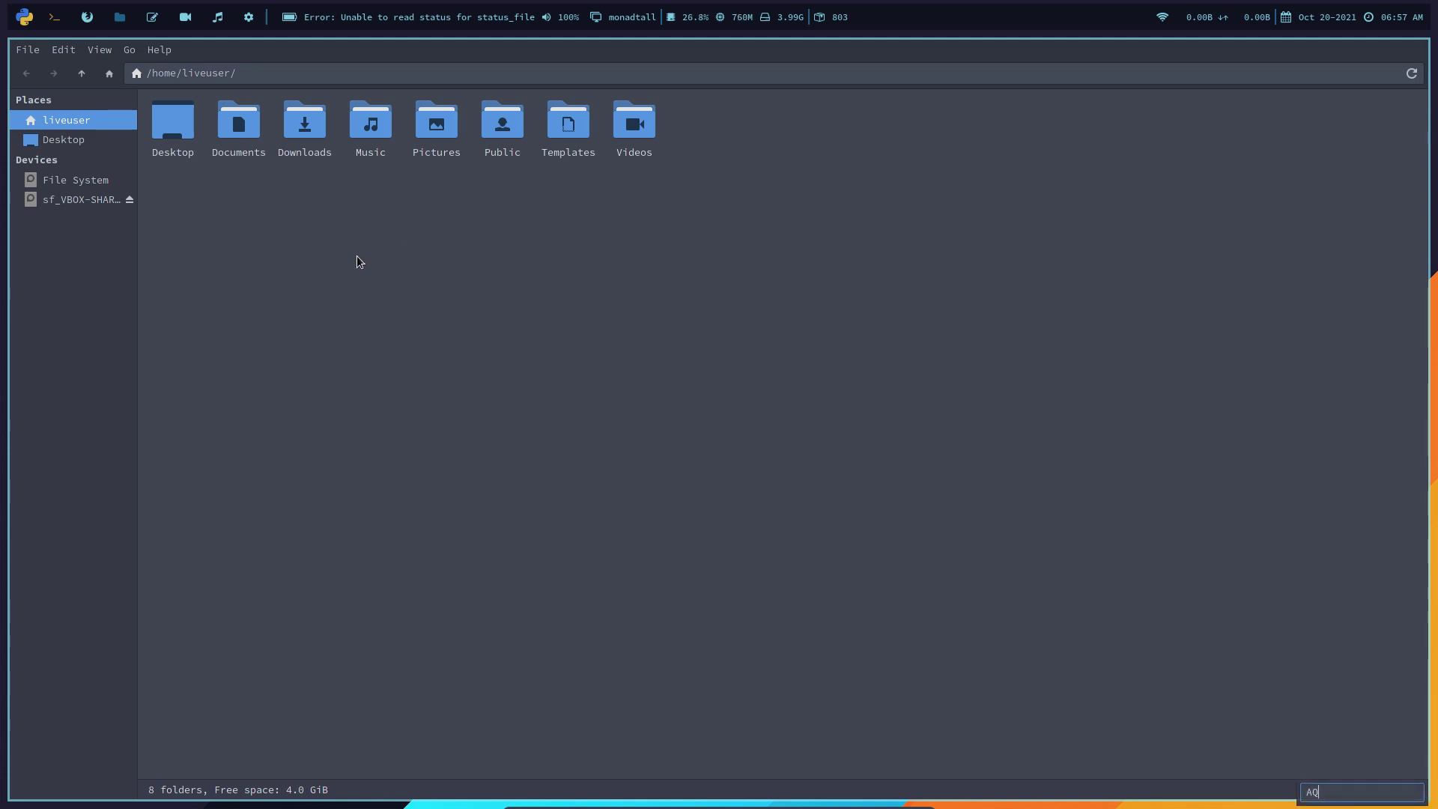
text(qqAQAA)
text(qw)
click(25, 16)
- Return to the installer workspace, run a test command in the terminal and exit it
click(54, 17)
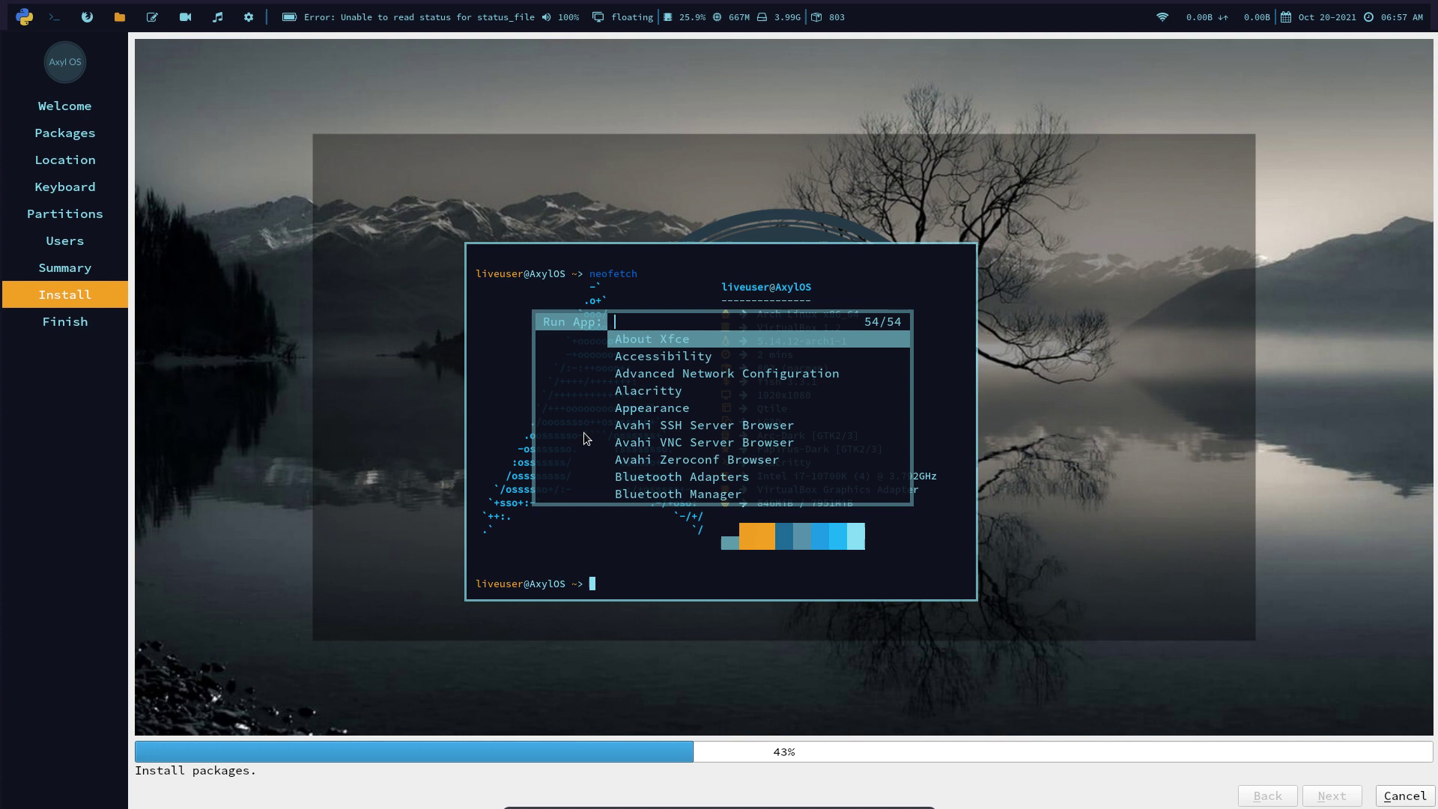
key(Escape)
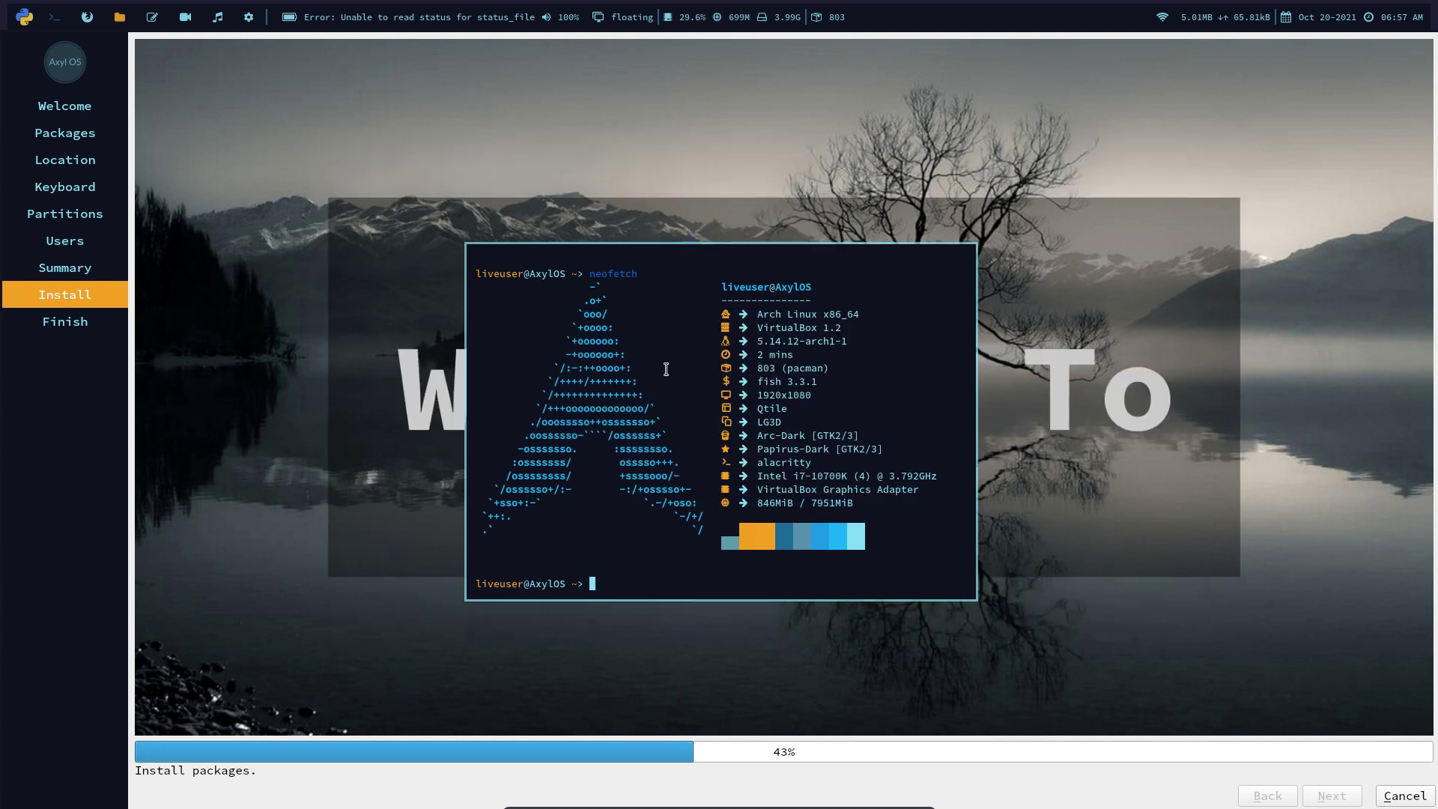
text(q)
text(q)
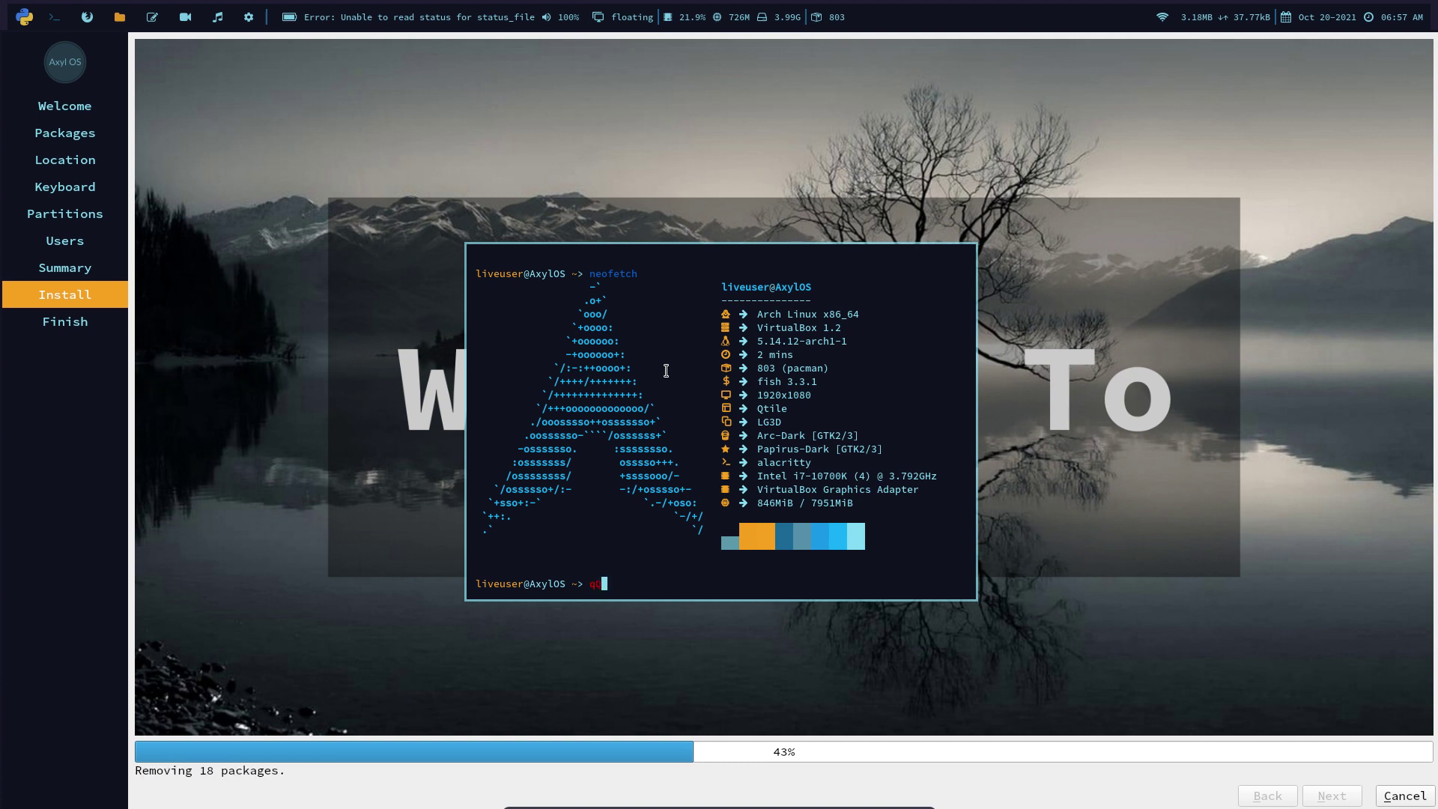
text(qa)
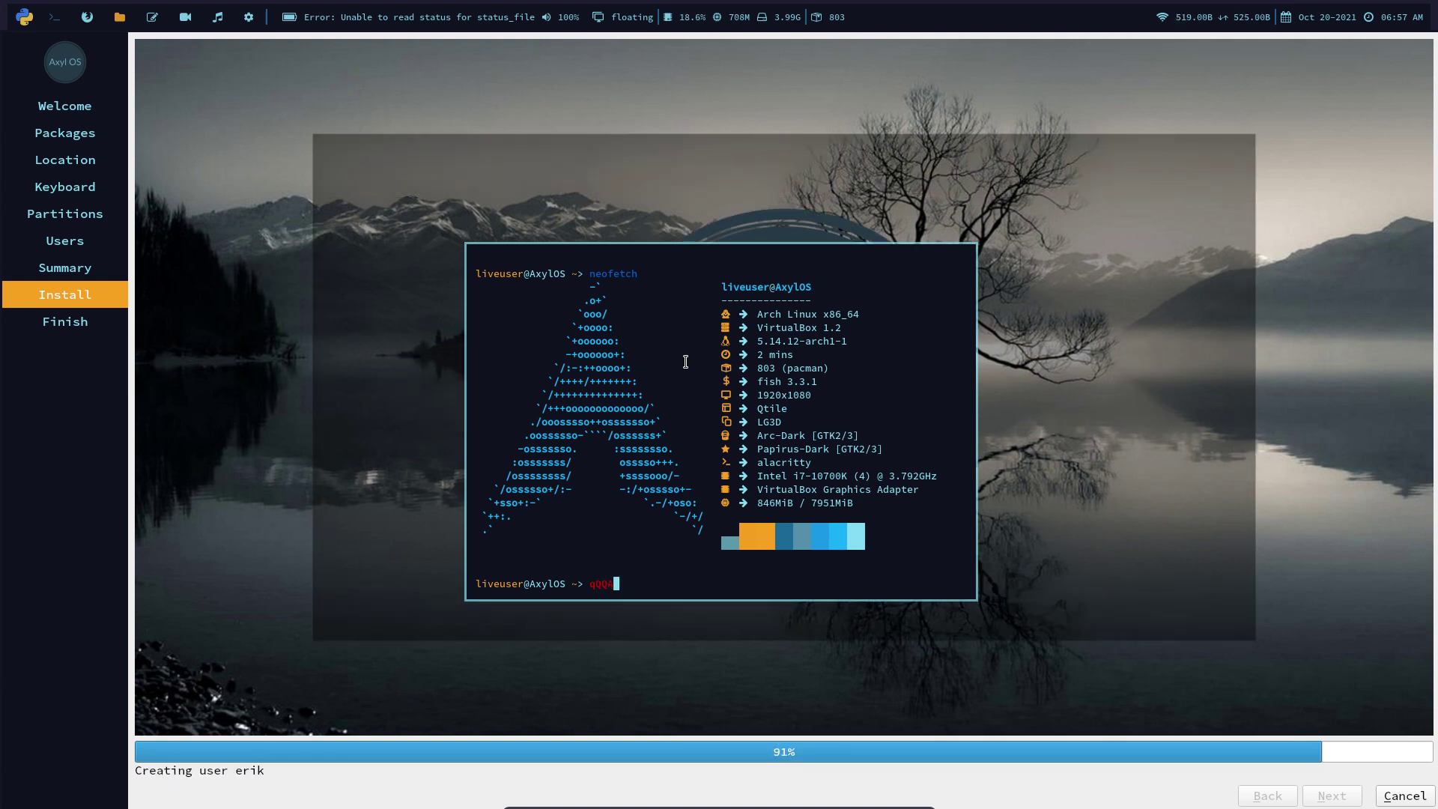
text(aaQQ)
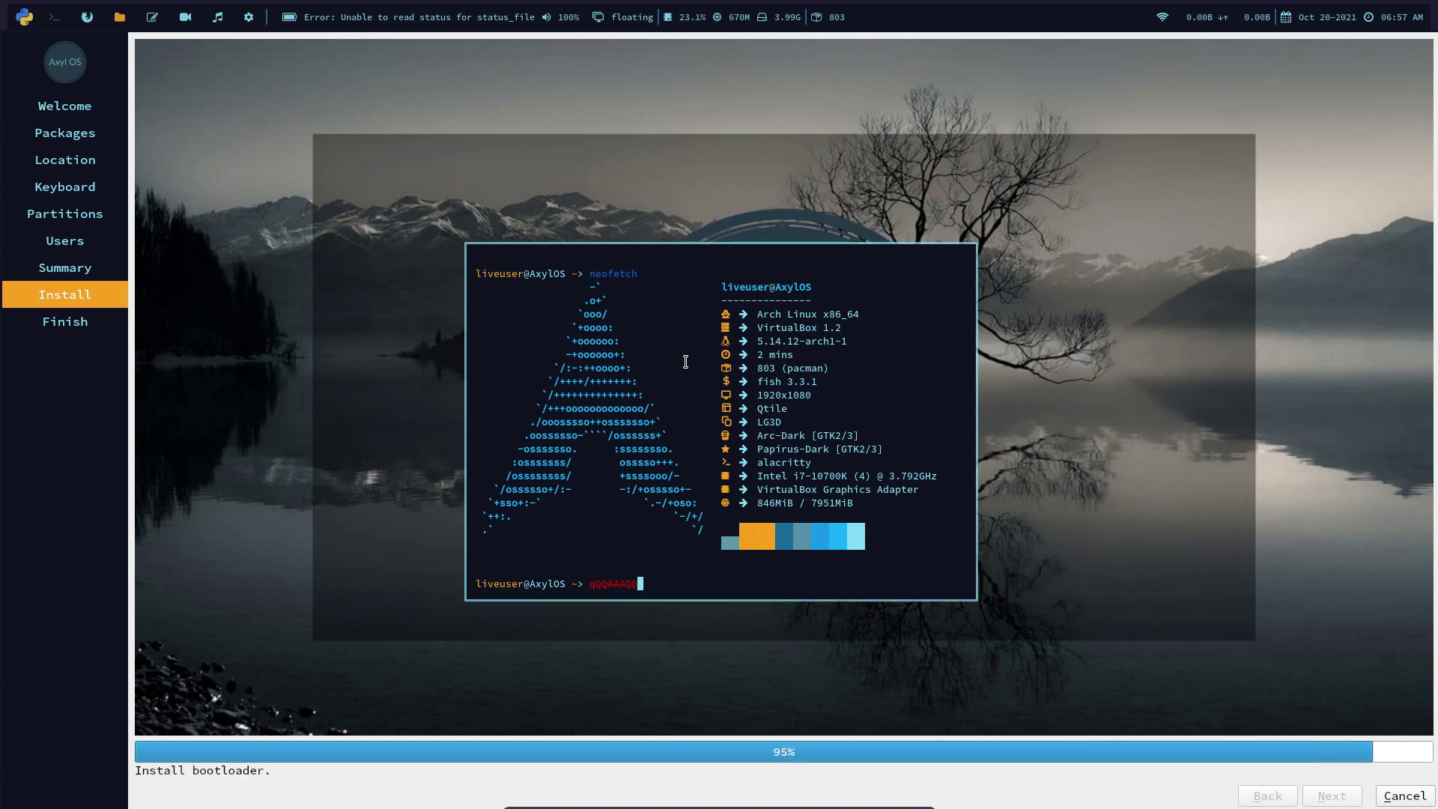
text(Qa)
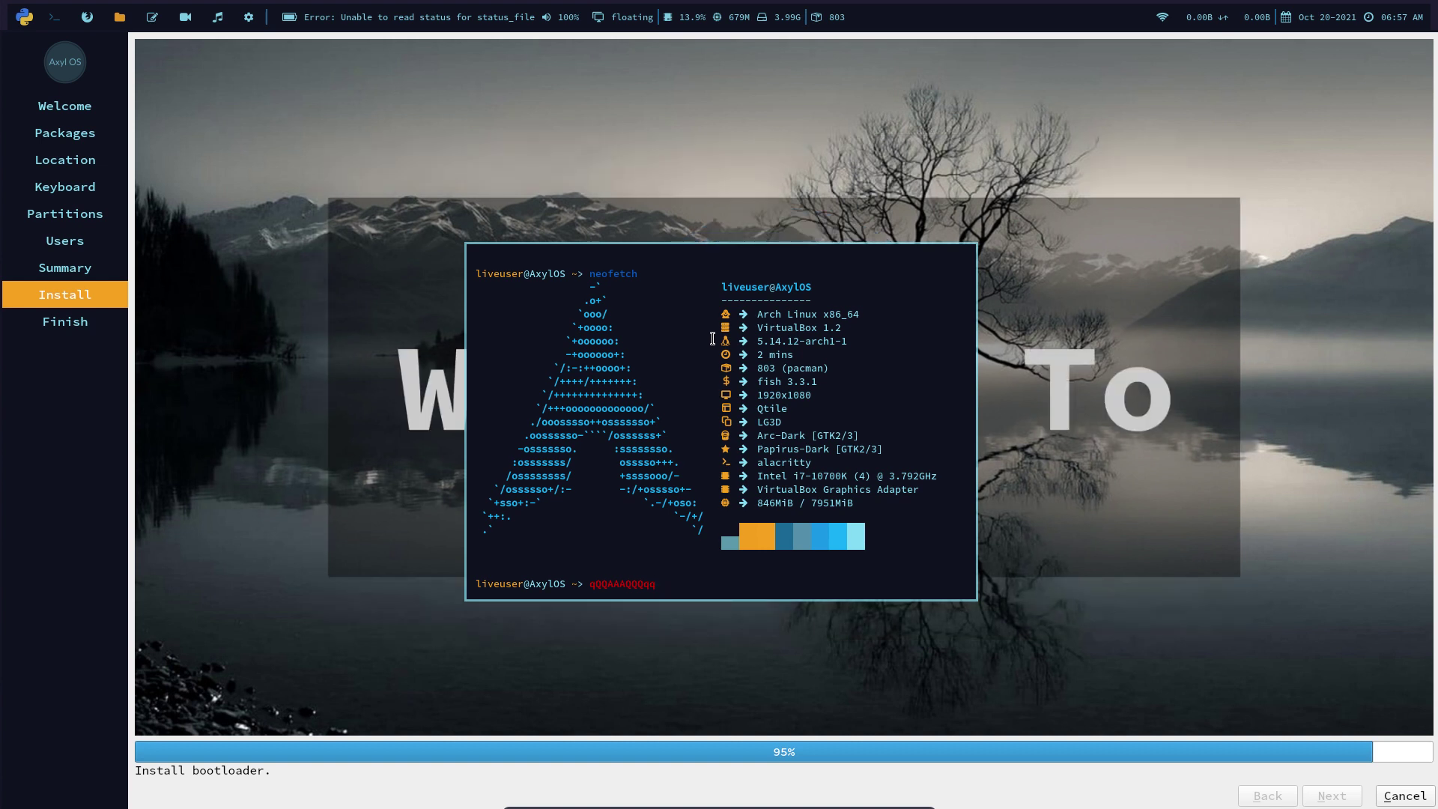
key(Return)
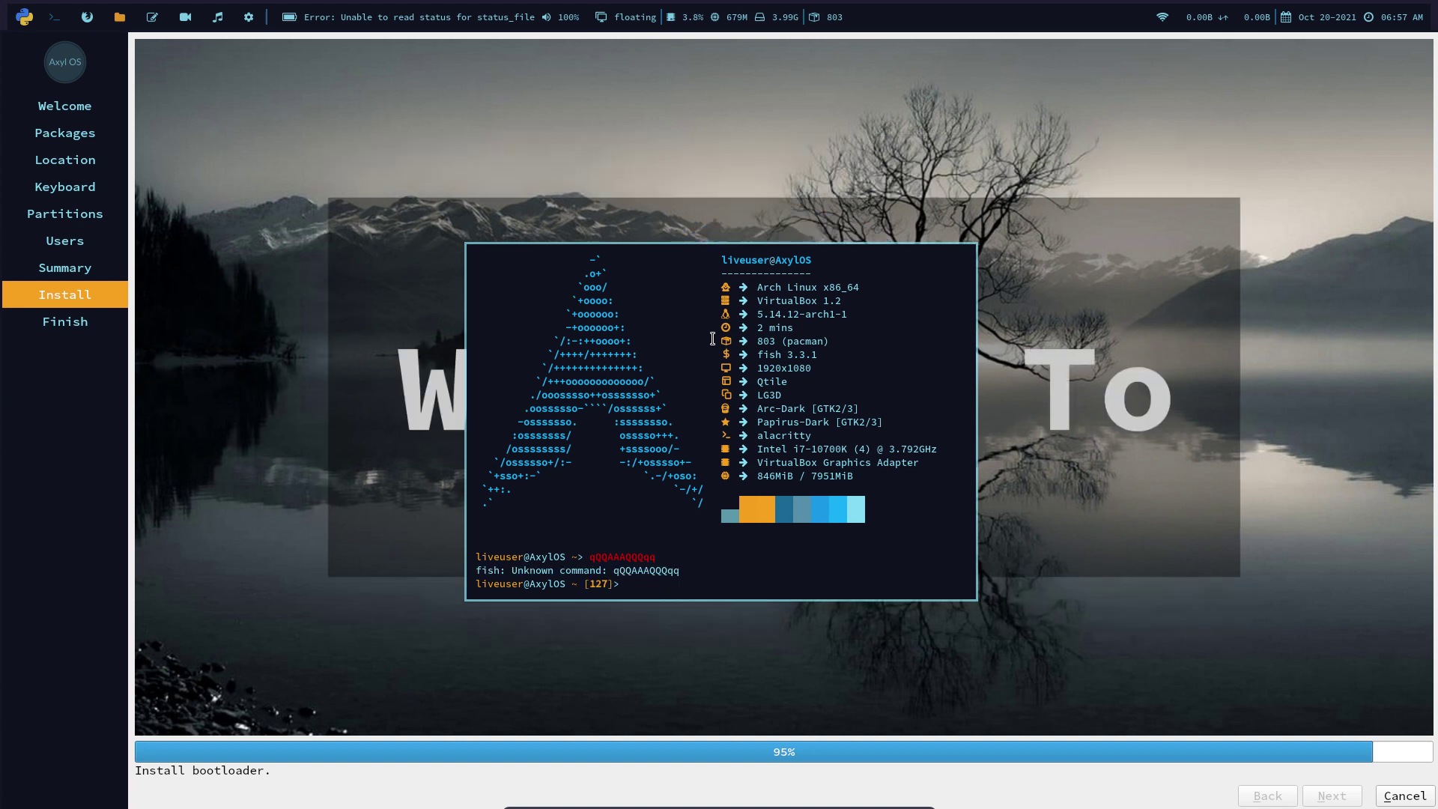
text(exit)
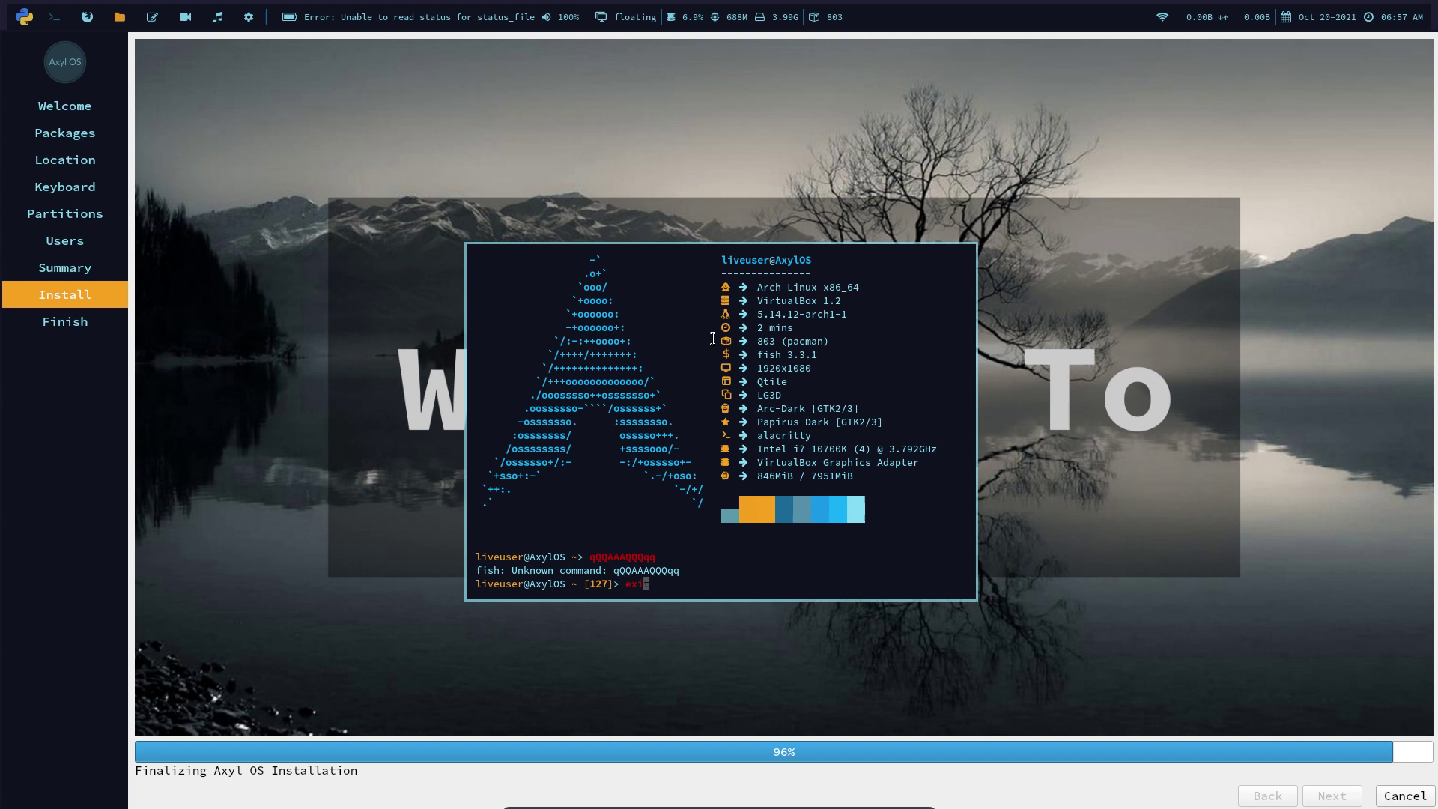
key(Return)
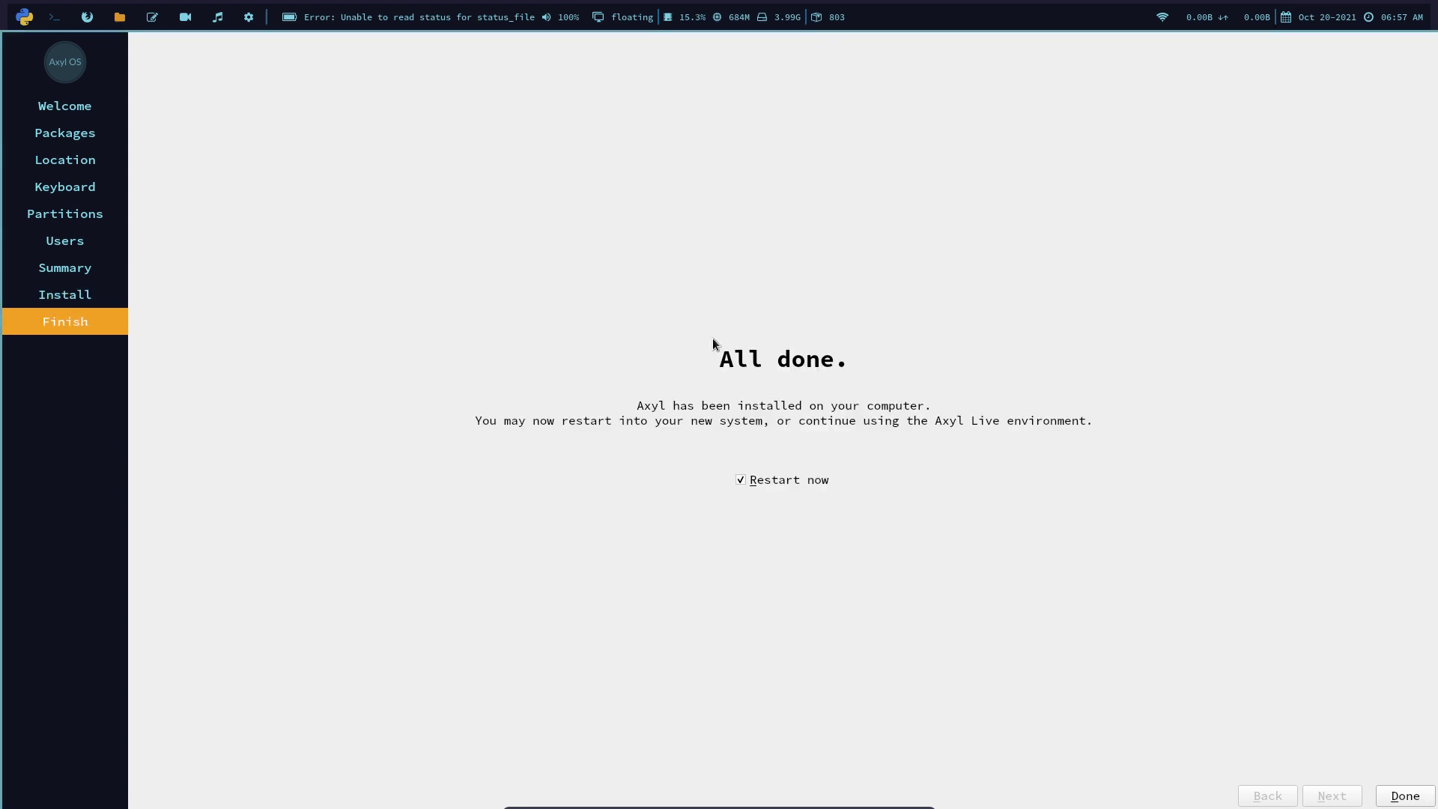
- Finish Calamares with Restart now checked and let the VM boot into the installed Axyl OS desktop
click(1394, 794)
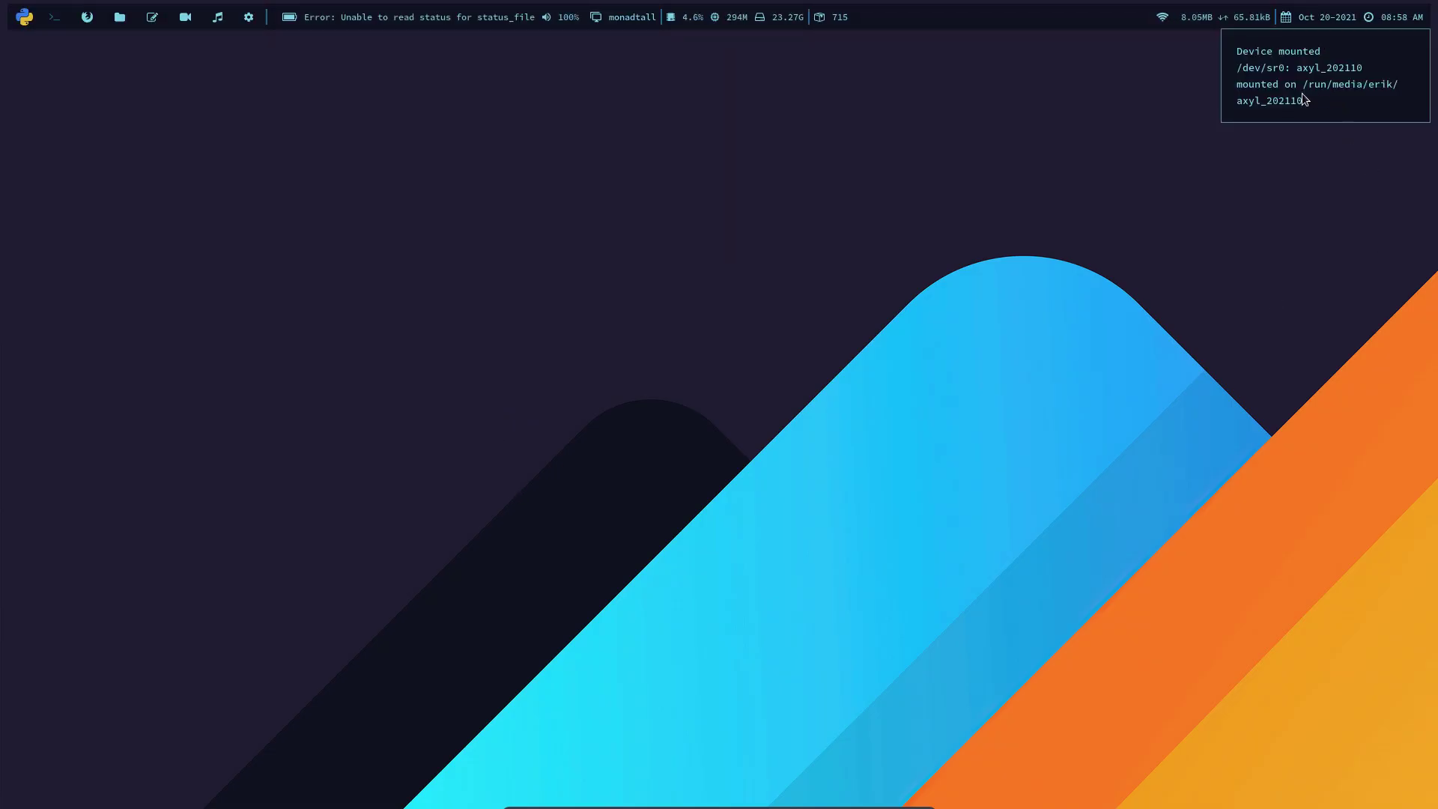
- Dismiss the device-mounted notification and bring up the Run App launcher listing 53 applications
click(1272, 99)
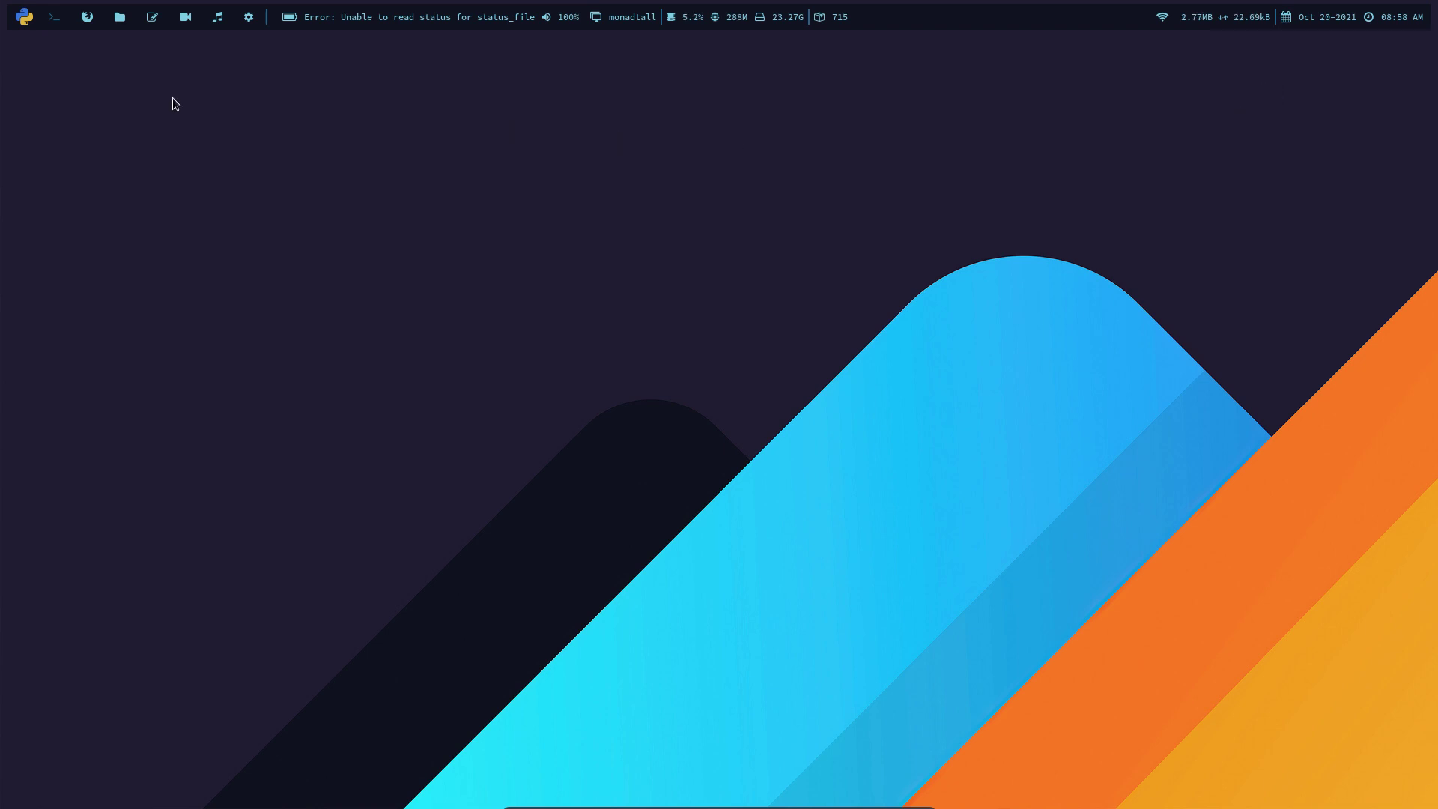
click(26, 23)
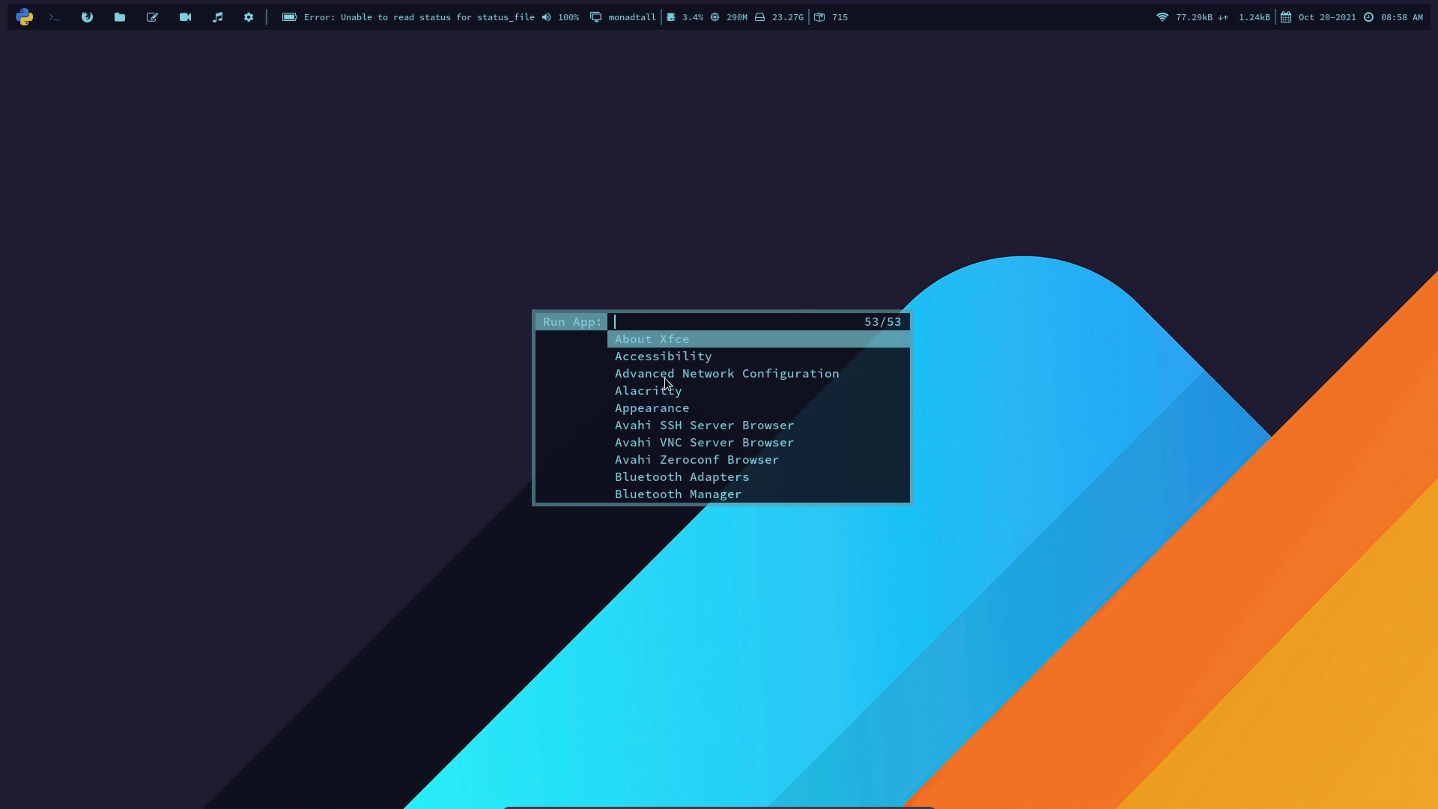
- Launch Firefox from the dmenu launcher, then switch to an empty workspace in the Qtile bar
click(67, 72)
click(28, 26)
text(firef)
key(Return)
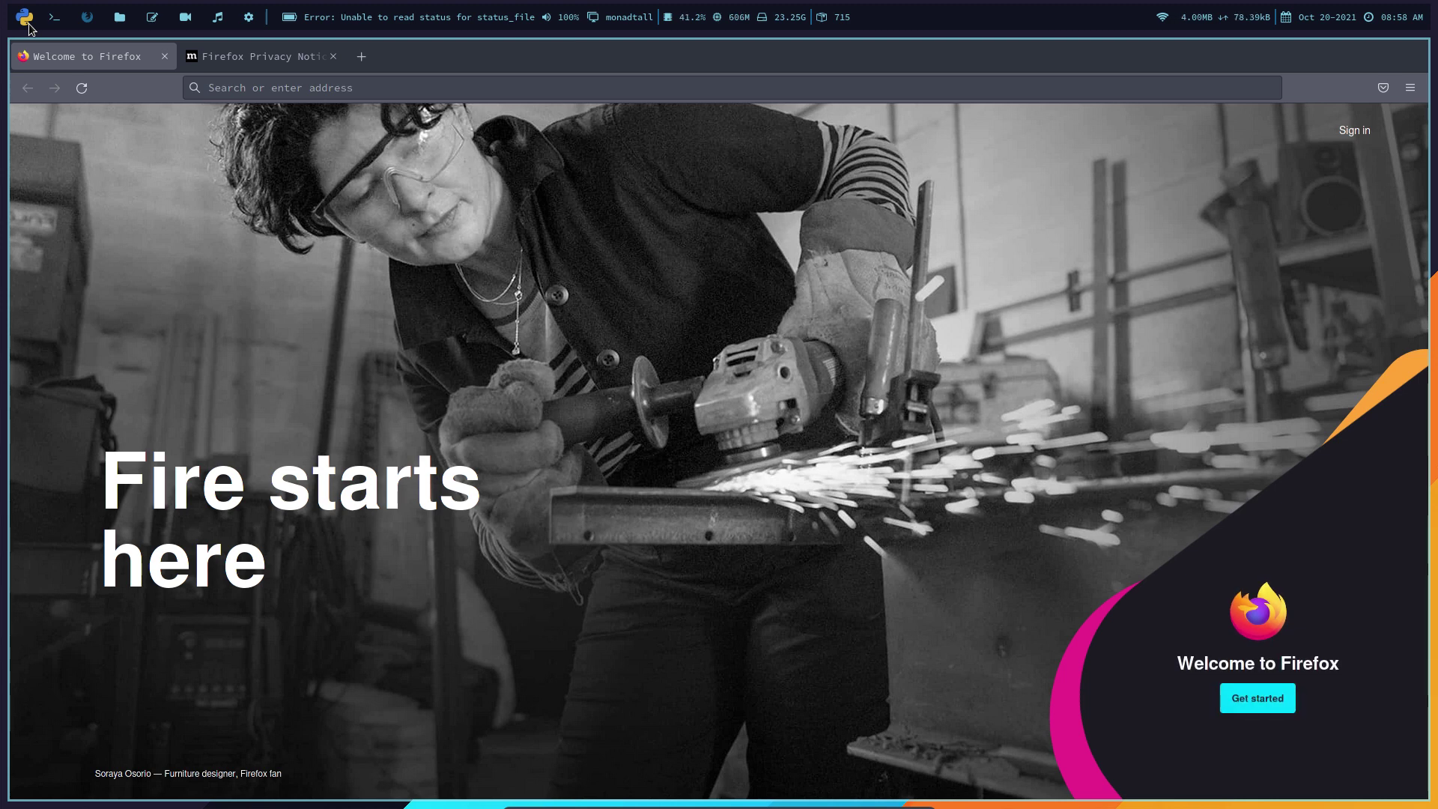
click(120, 20)
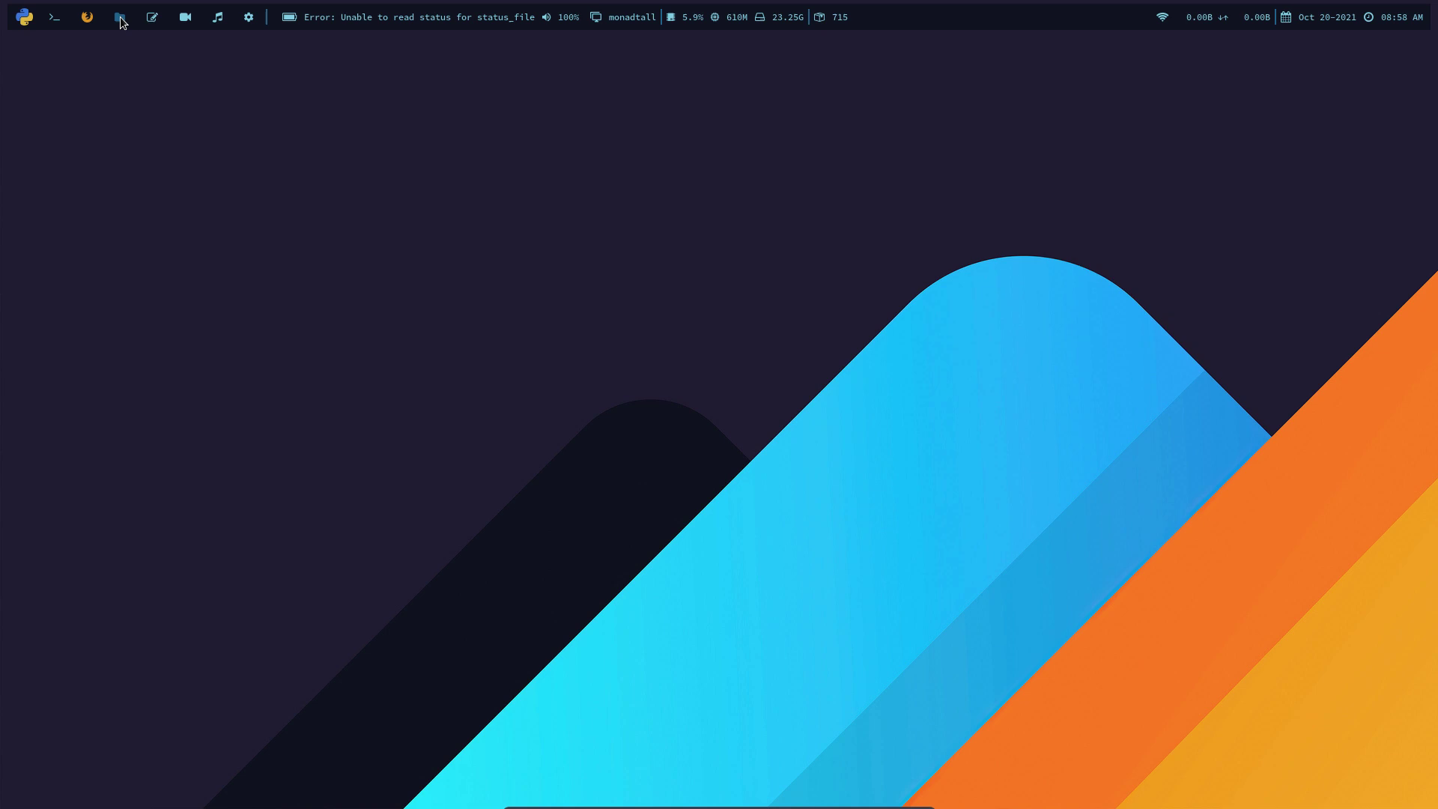
- Start Thunar from a new Alacritty terminal and show hidden files in the home folder
key(super+Return)
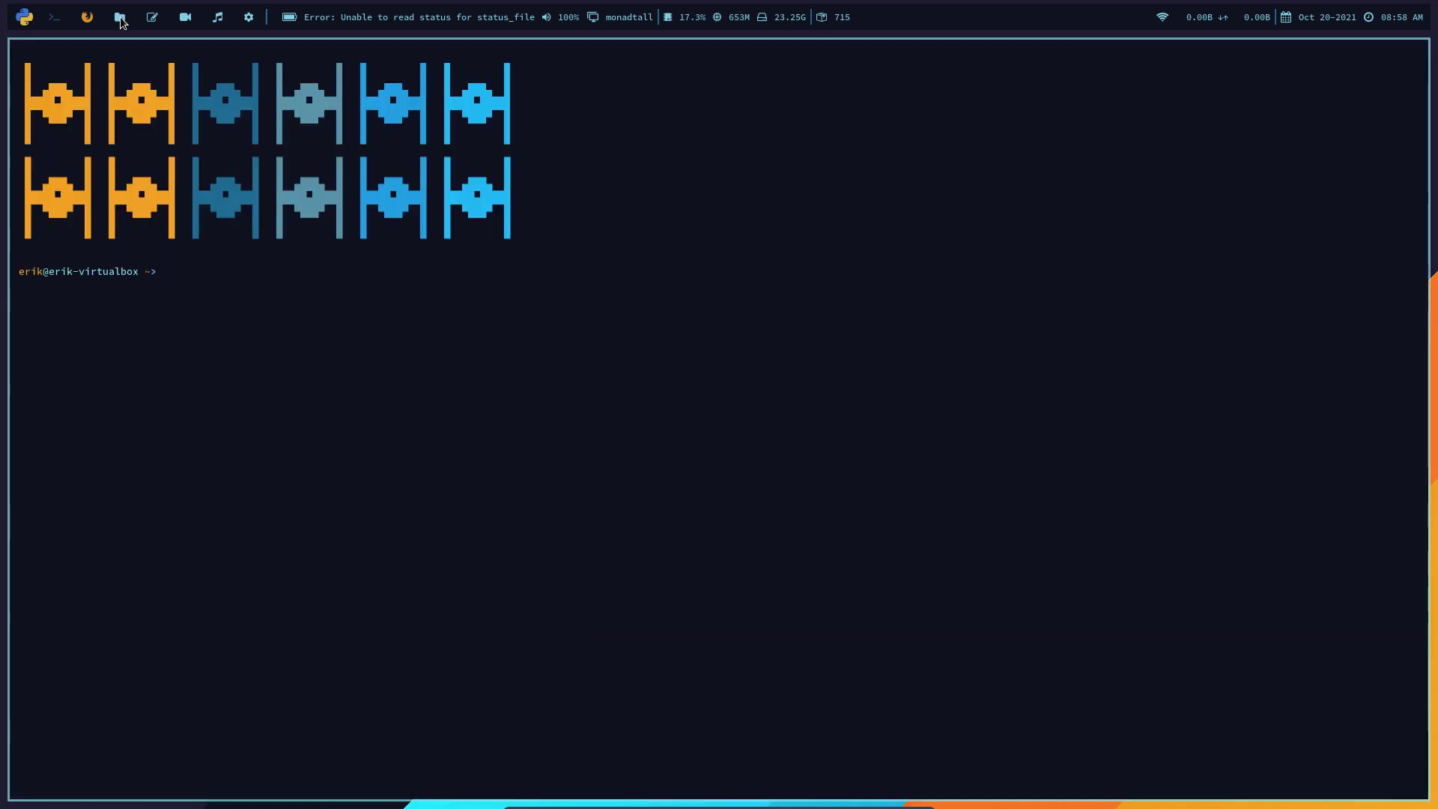
text(thunar)
key(Return)
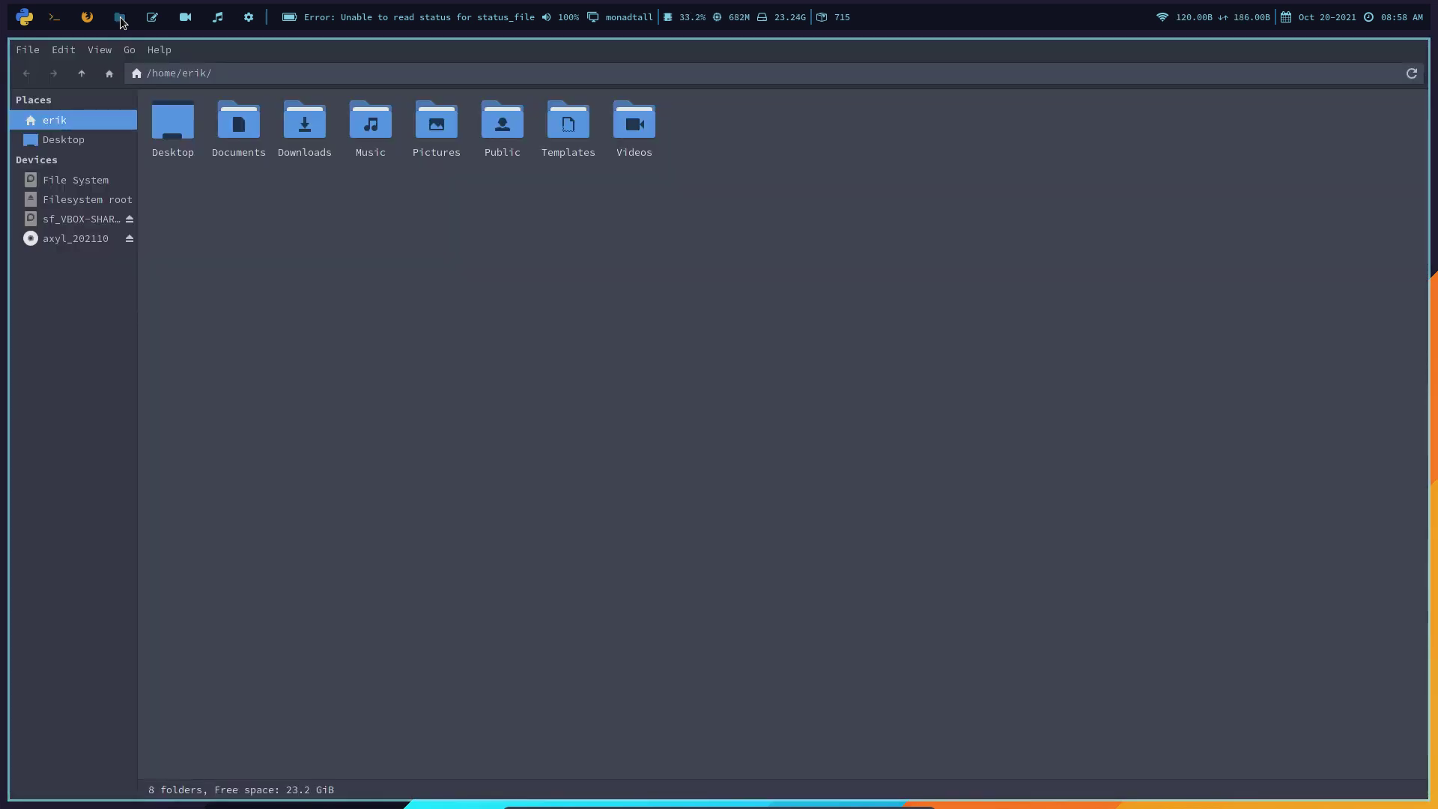
key(ctrl+h)
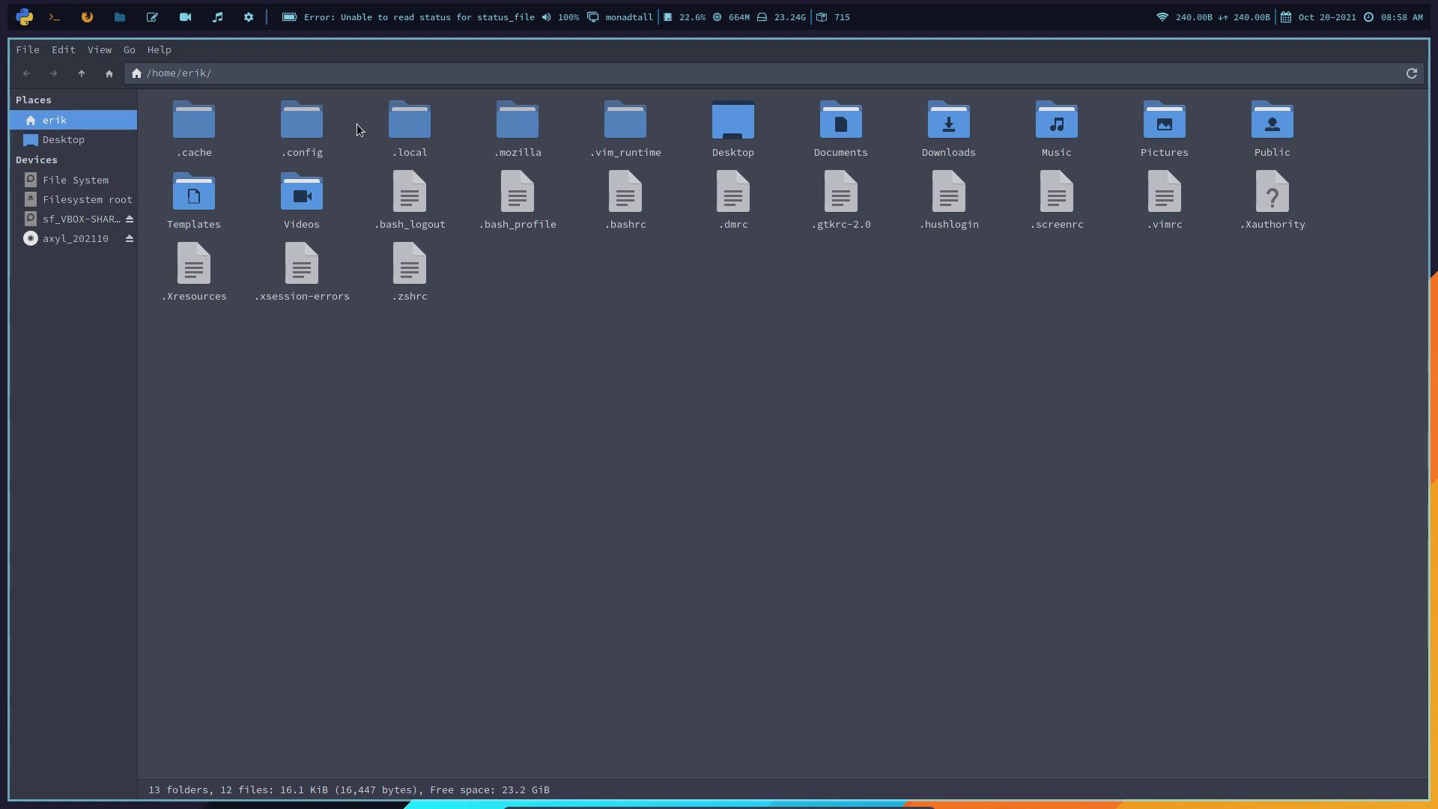
- Navigate into ~/.config/qtile and open config.py in Geany
click(300, 126)
double_click(301, 127)
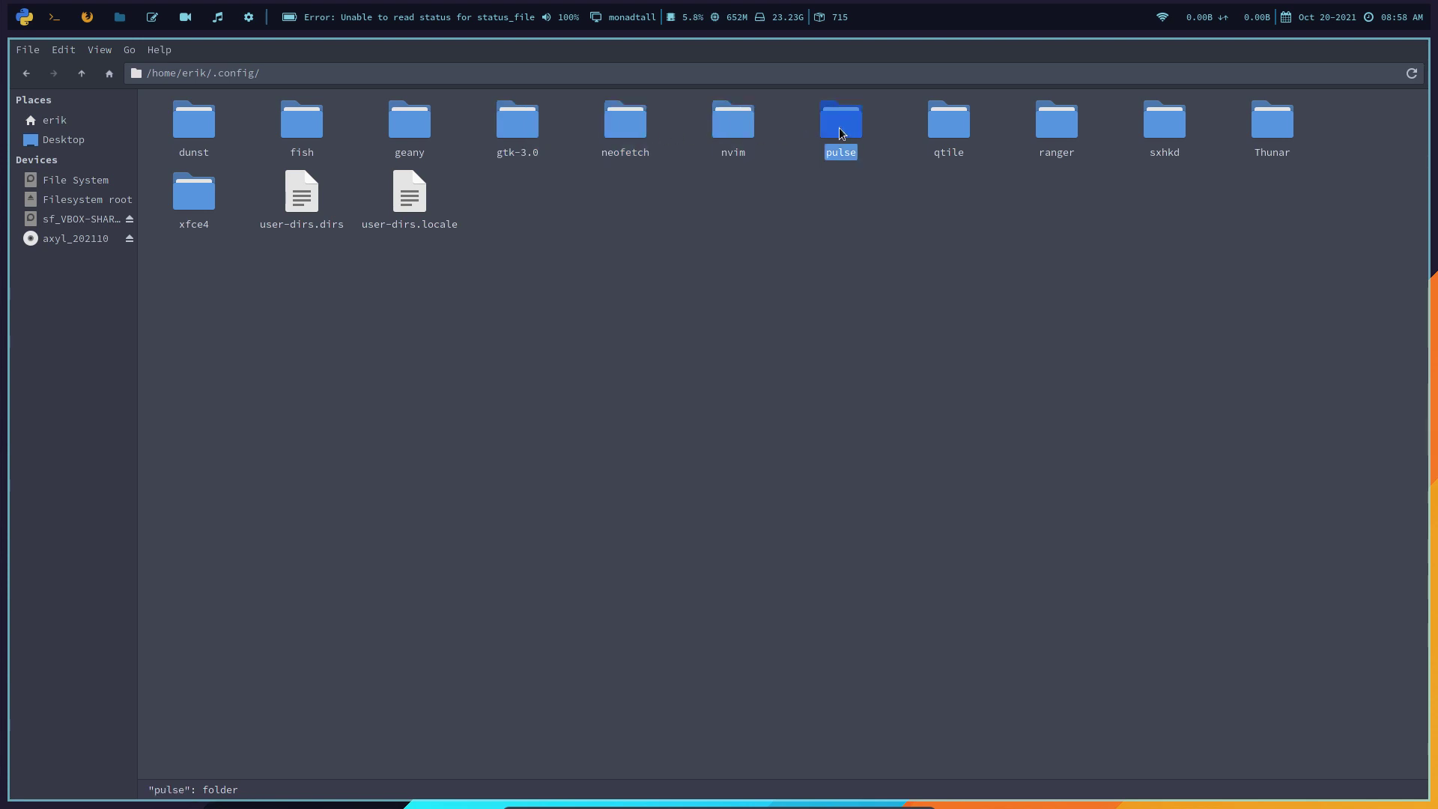
click(947, 132)
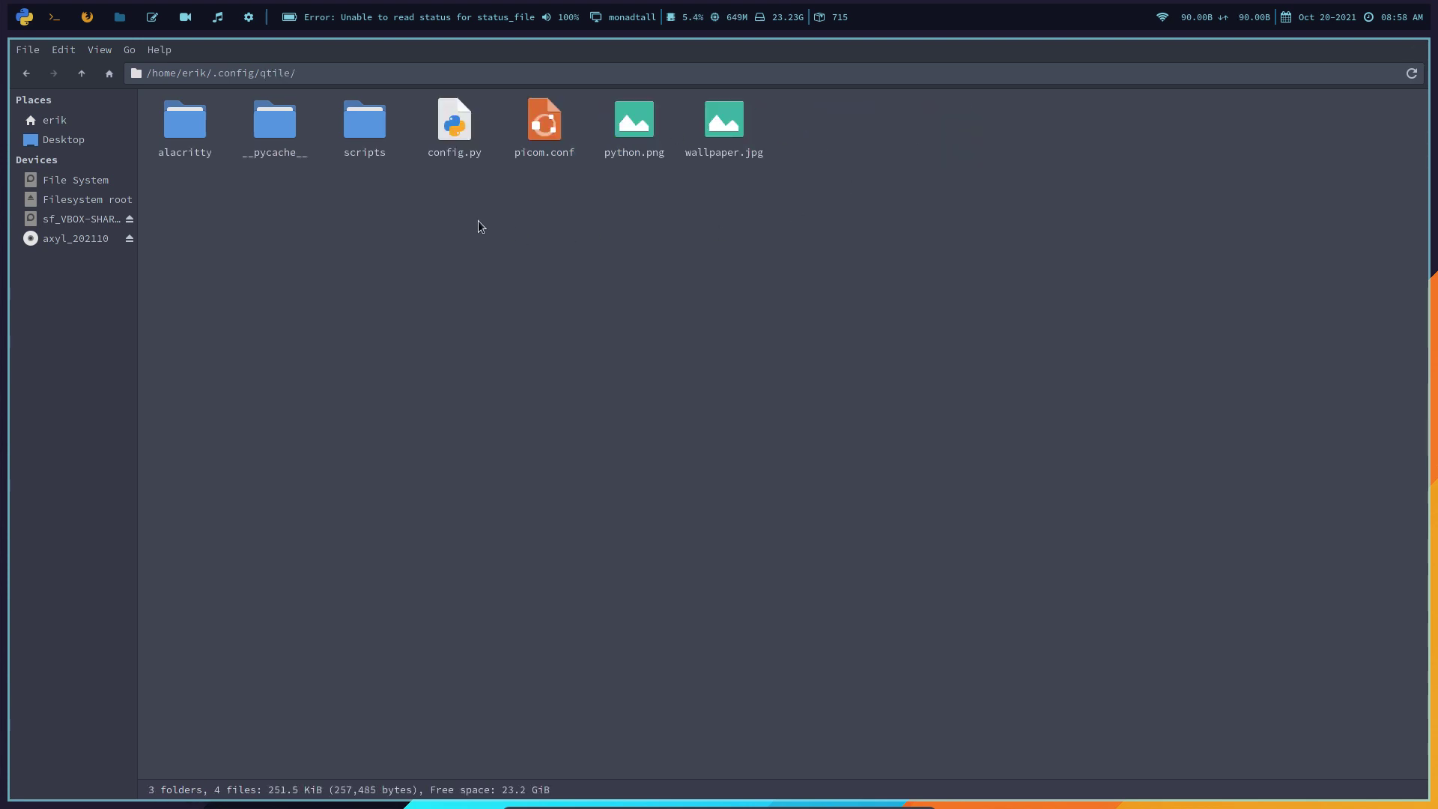
click(456, 126)
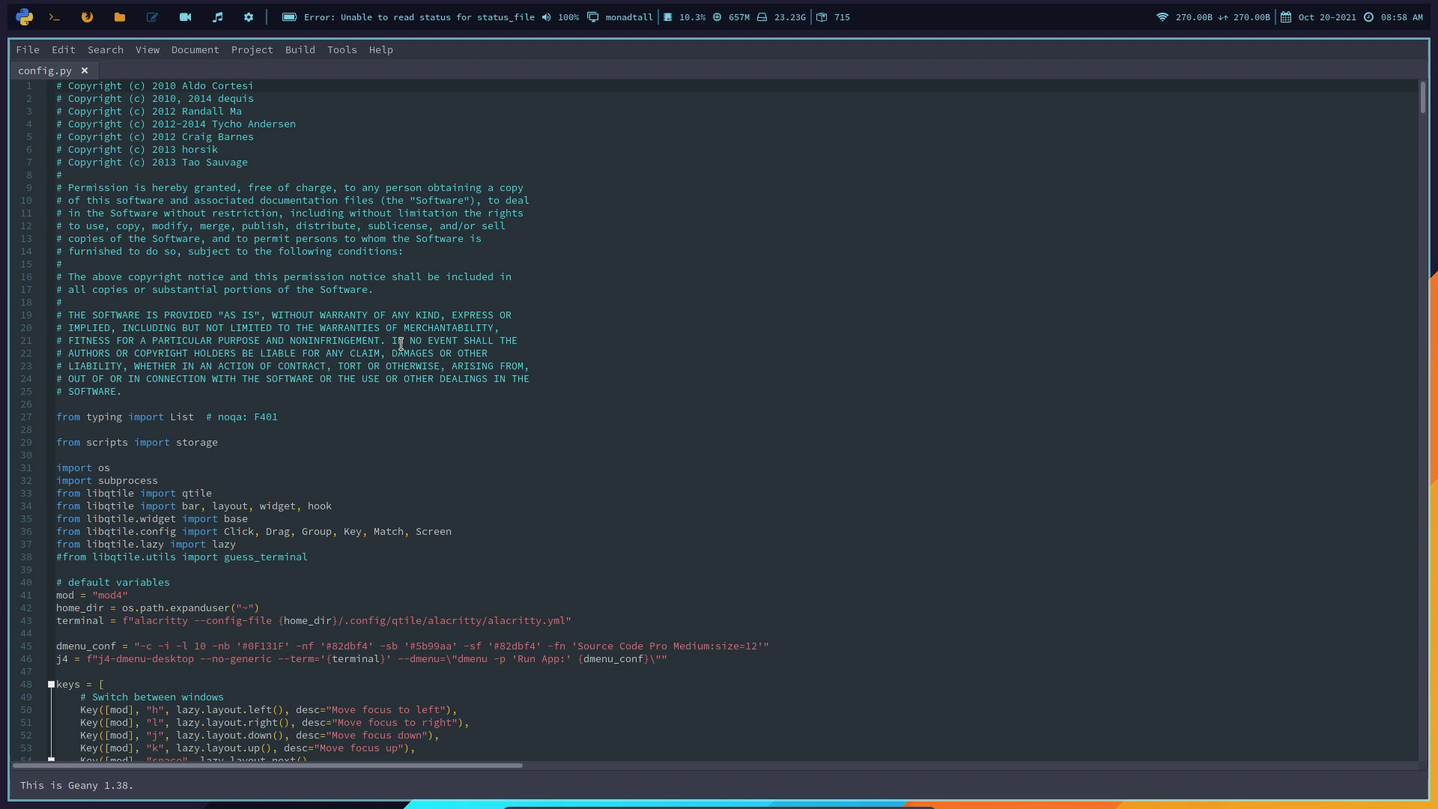
scroll(400, 344, down, 10)
scroll(400, 344, up, 5)
scroll(400, 344, up, 2)
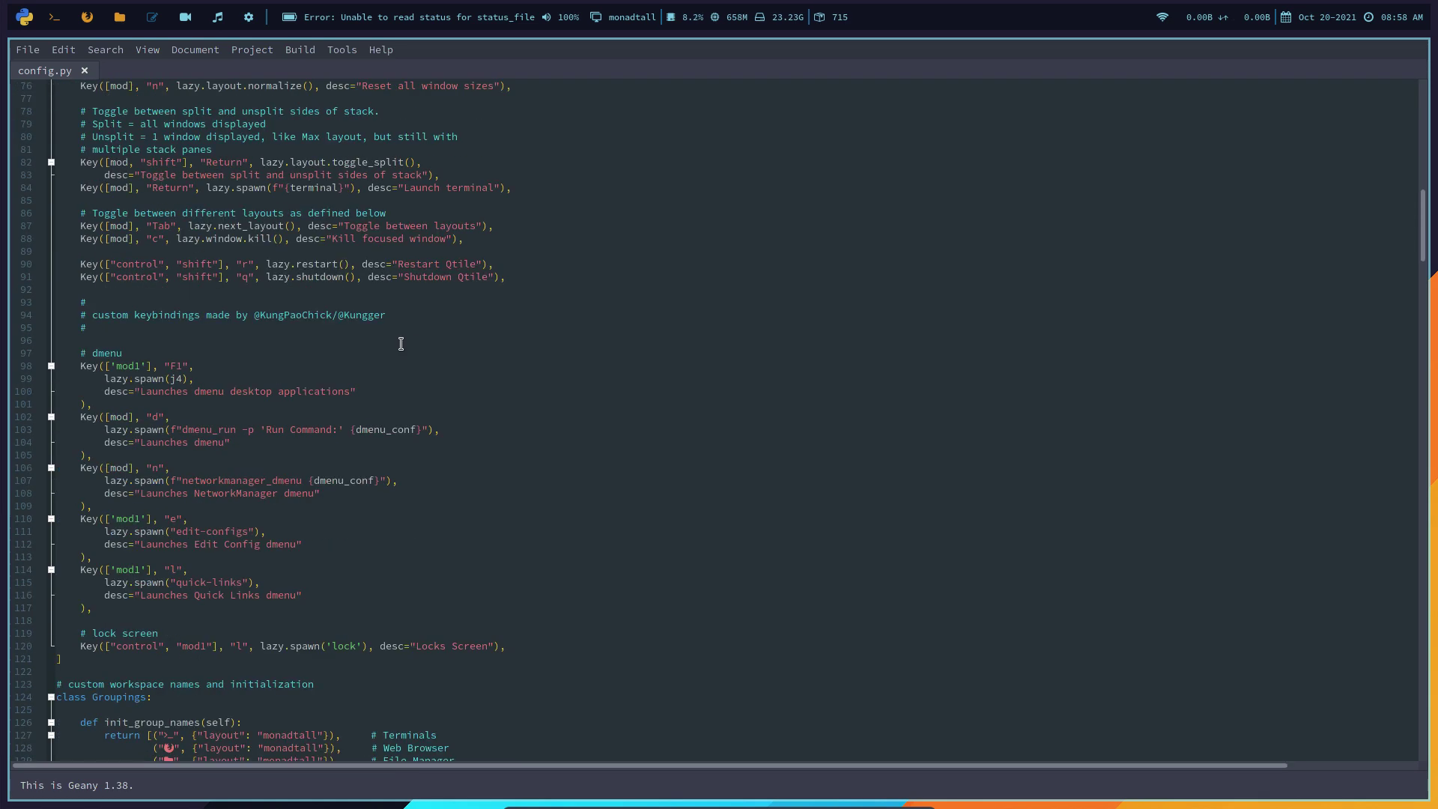
scroll(400, 344, up, 4)
scroll(400, 343, up, 2)
scroll(400, 340, up, 2)
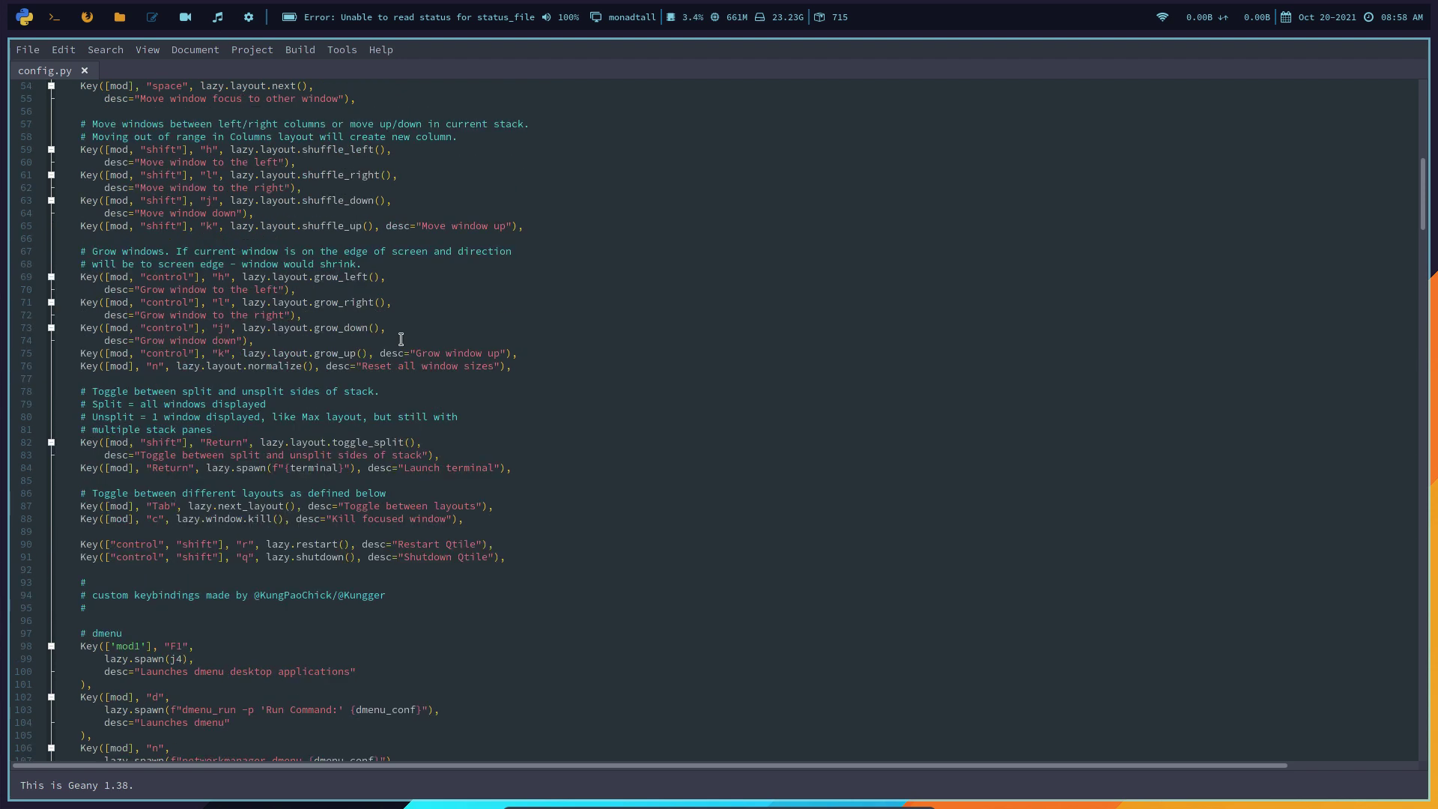
scroll(401, 339, up, 3)
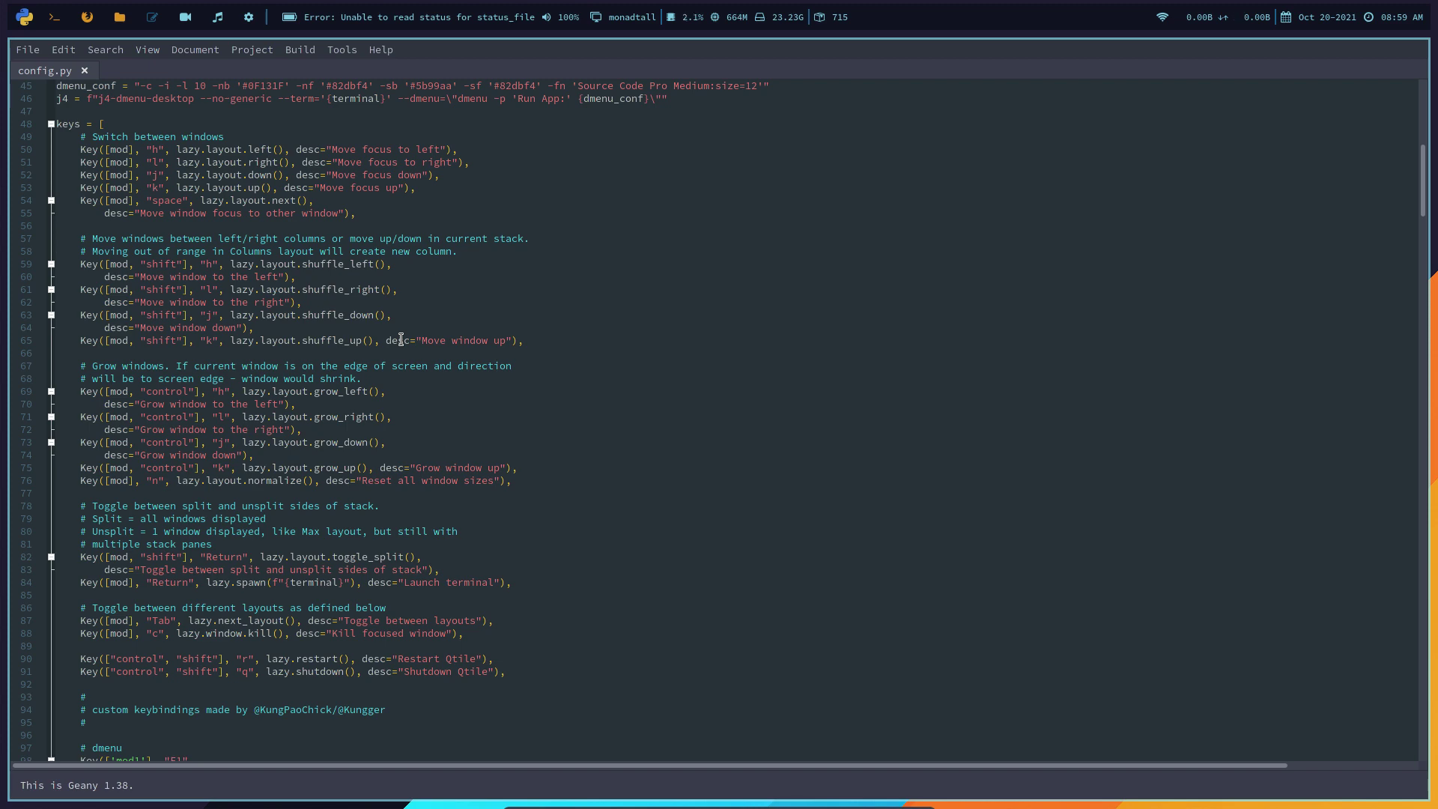
scroll(401, 340, down, 1)
scroll(400, 339, down, 5)
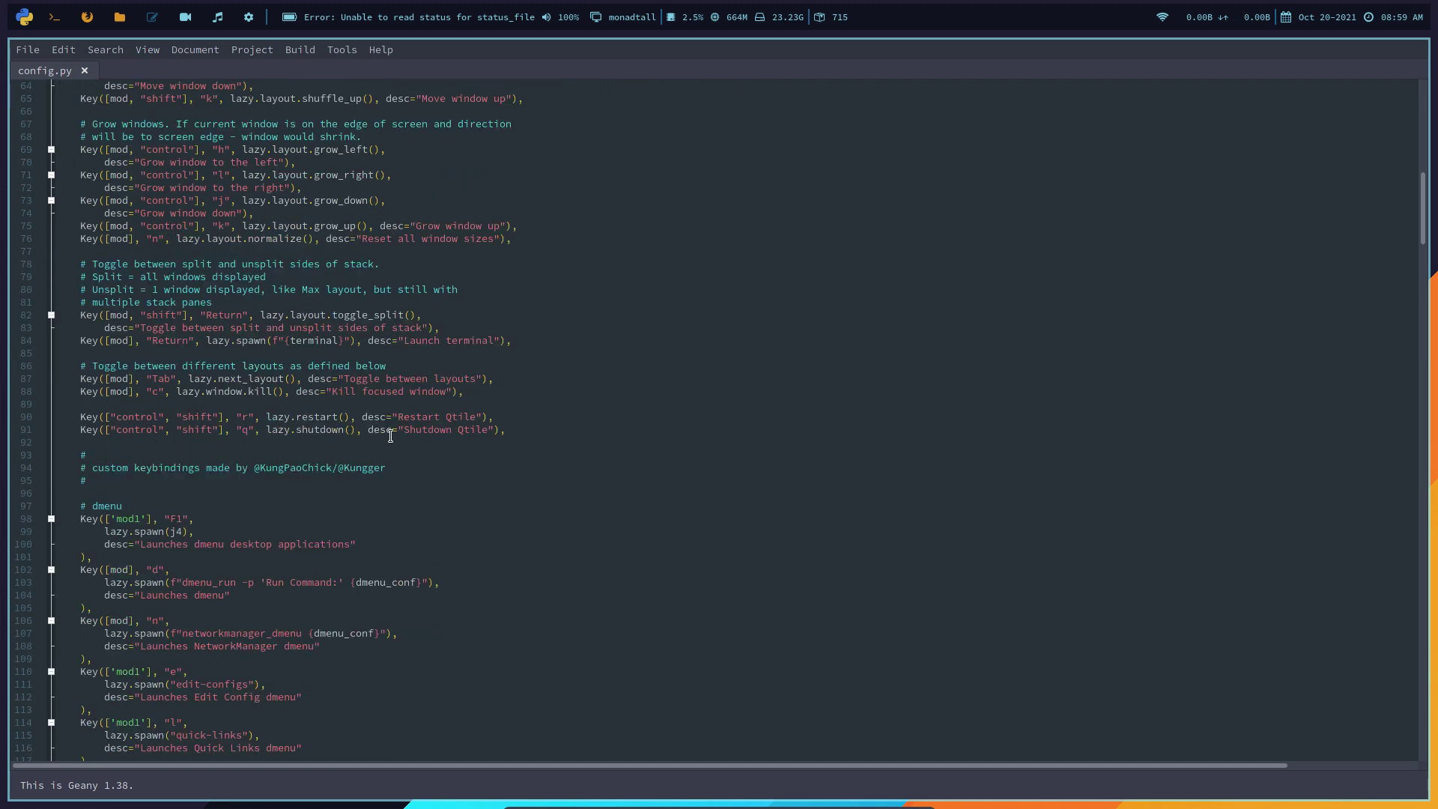
scroll(391, 436, down, 7)
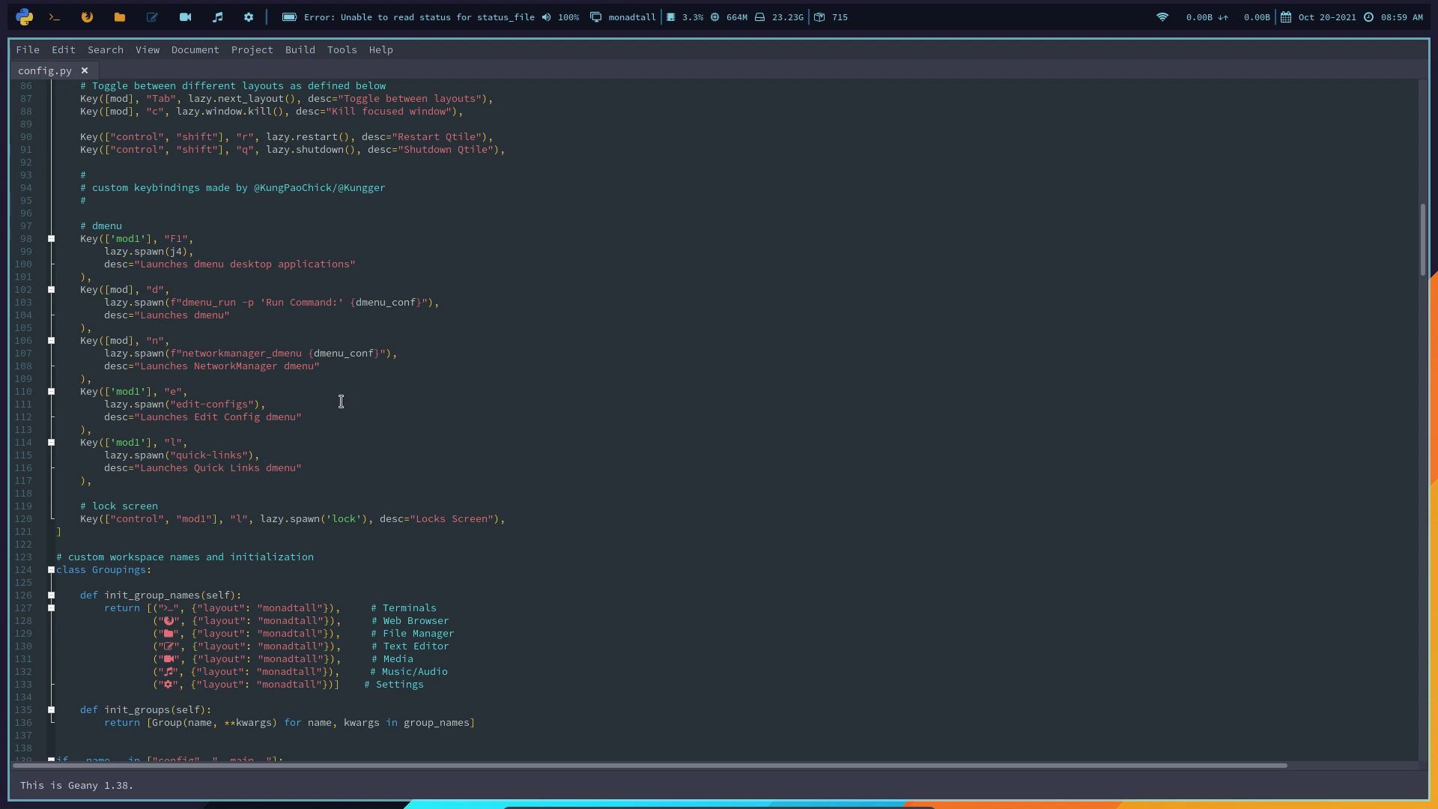
- Toggle the dmenu app launcher open and closed with Alt+F1 and Alt+D, leaving an empty workspace
key(alt+F1)
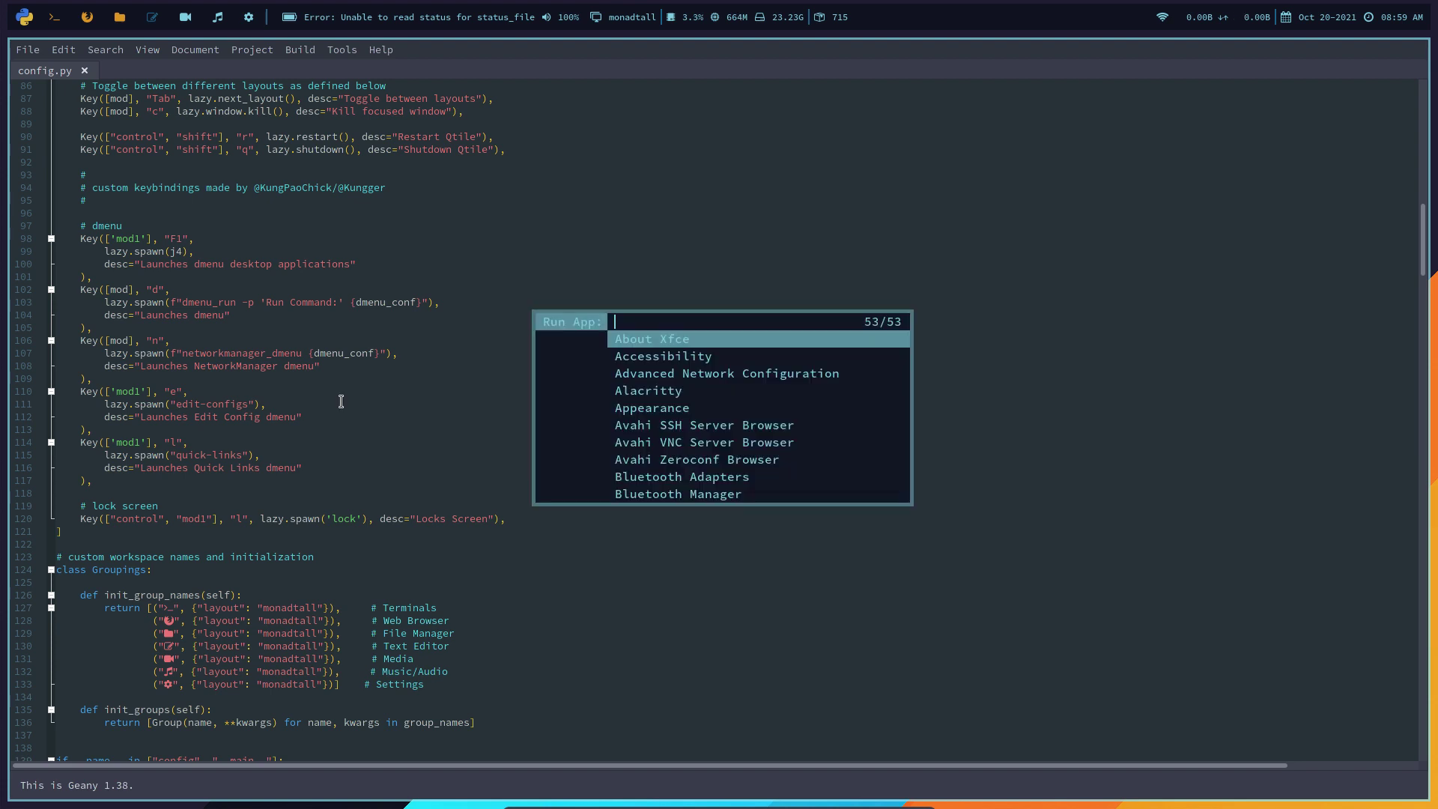
key(Escape)
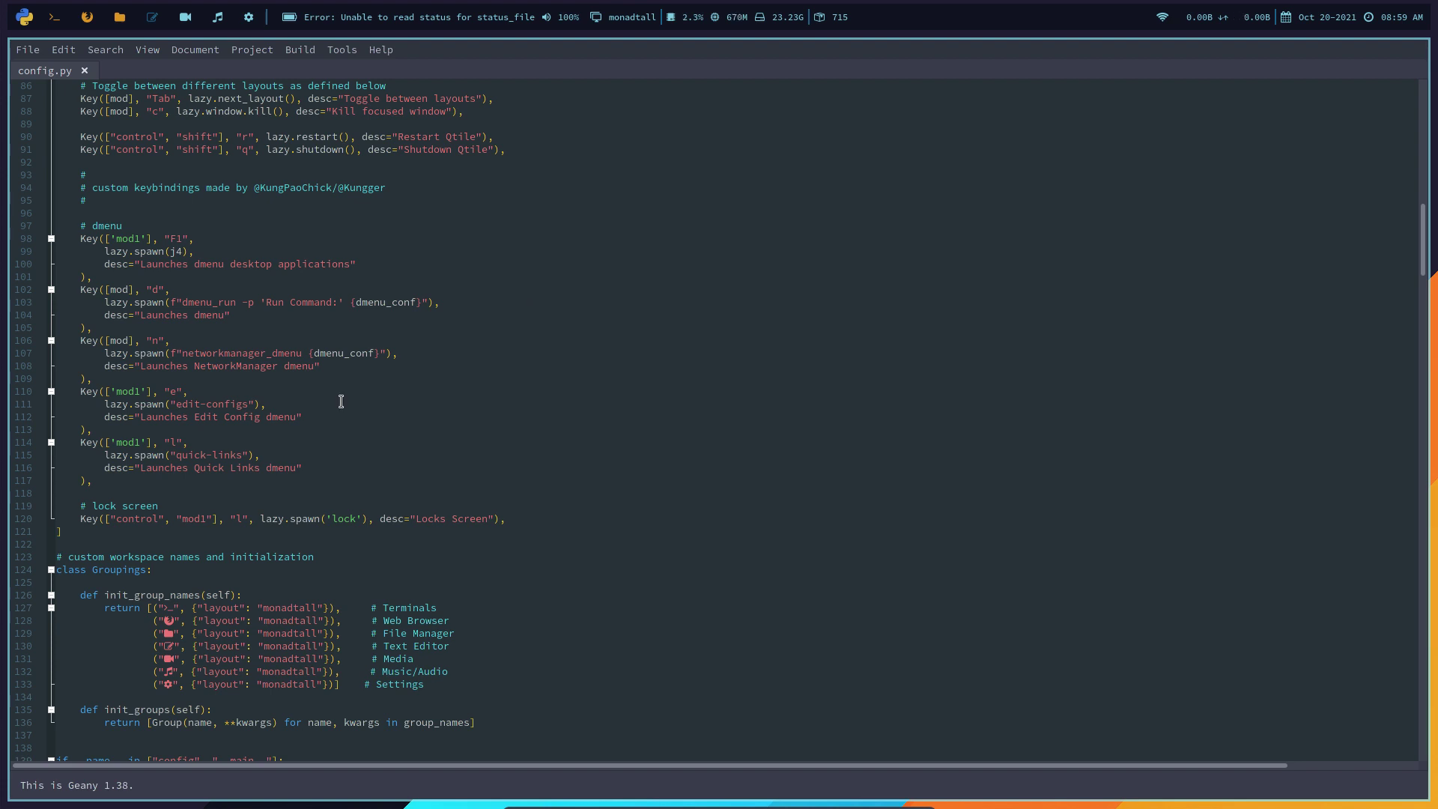
key(alt+F1)
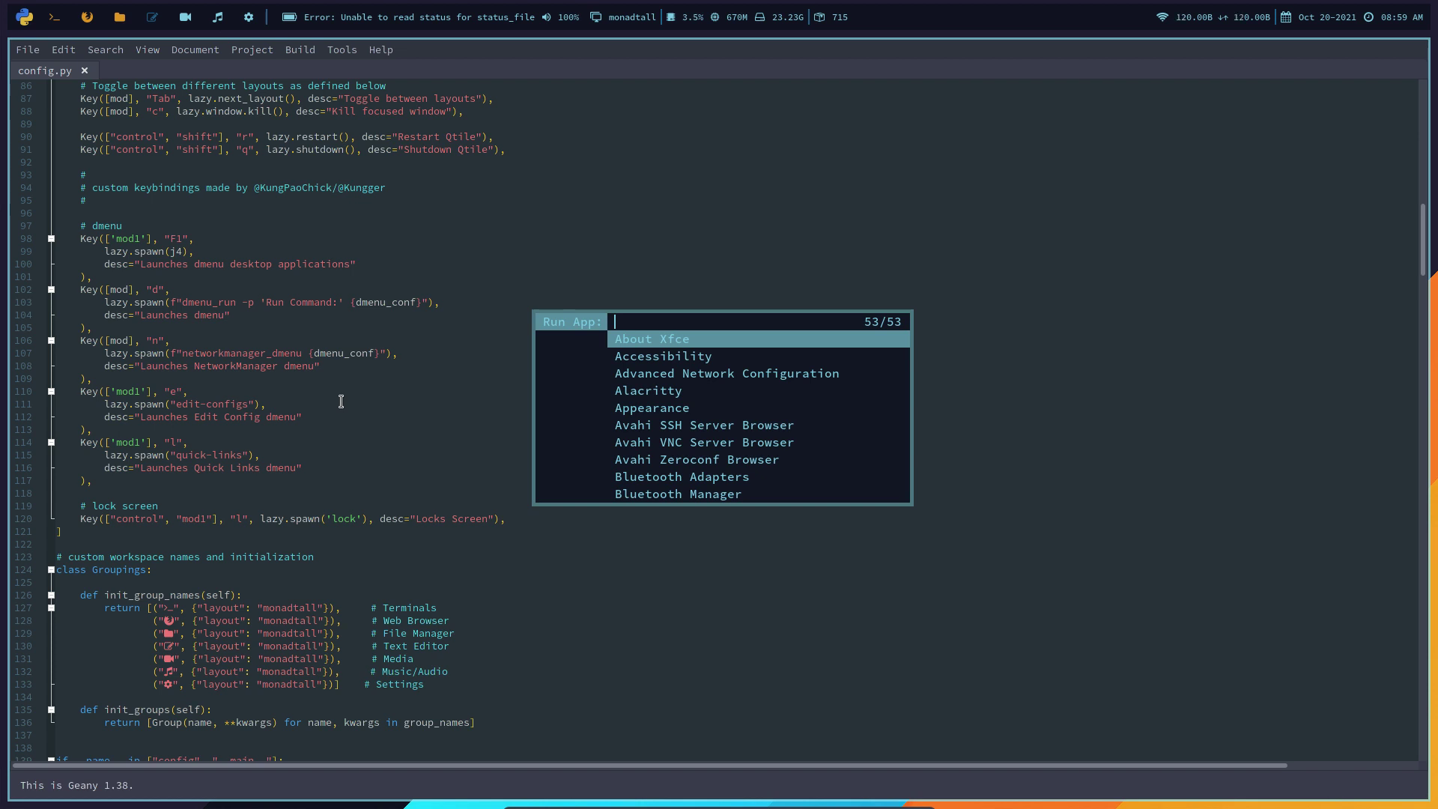
key(Escape)
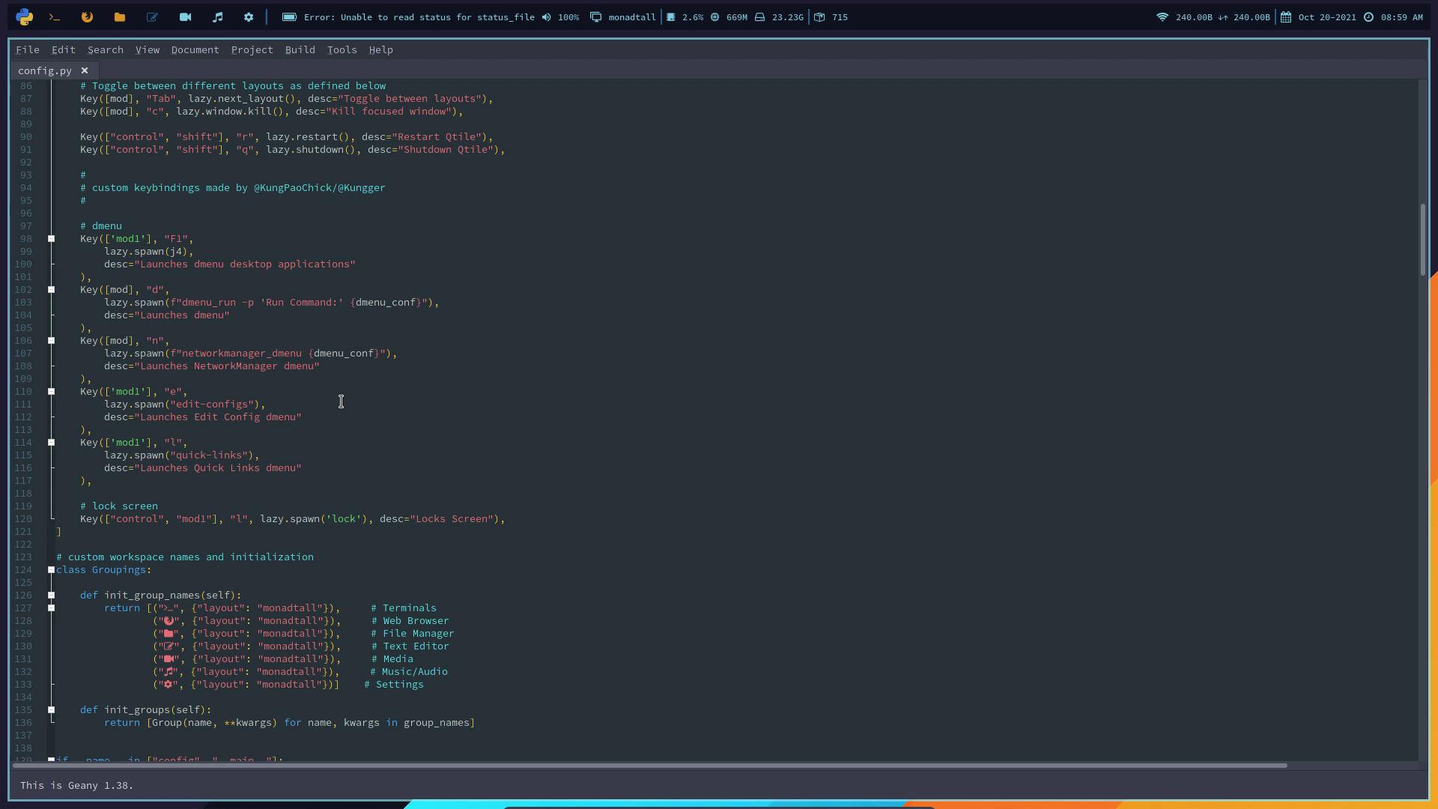
key(alt+d)
key(Escape)
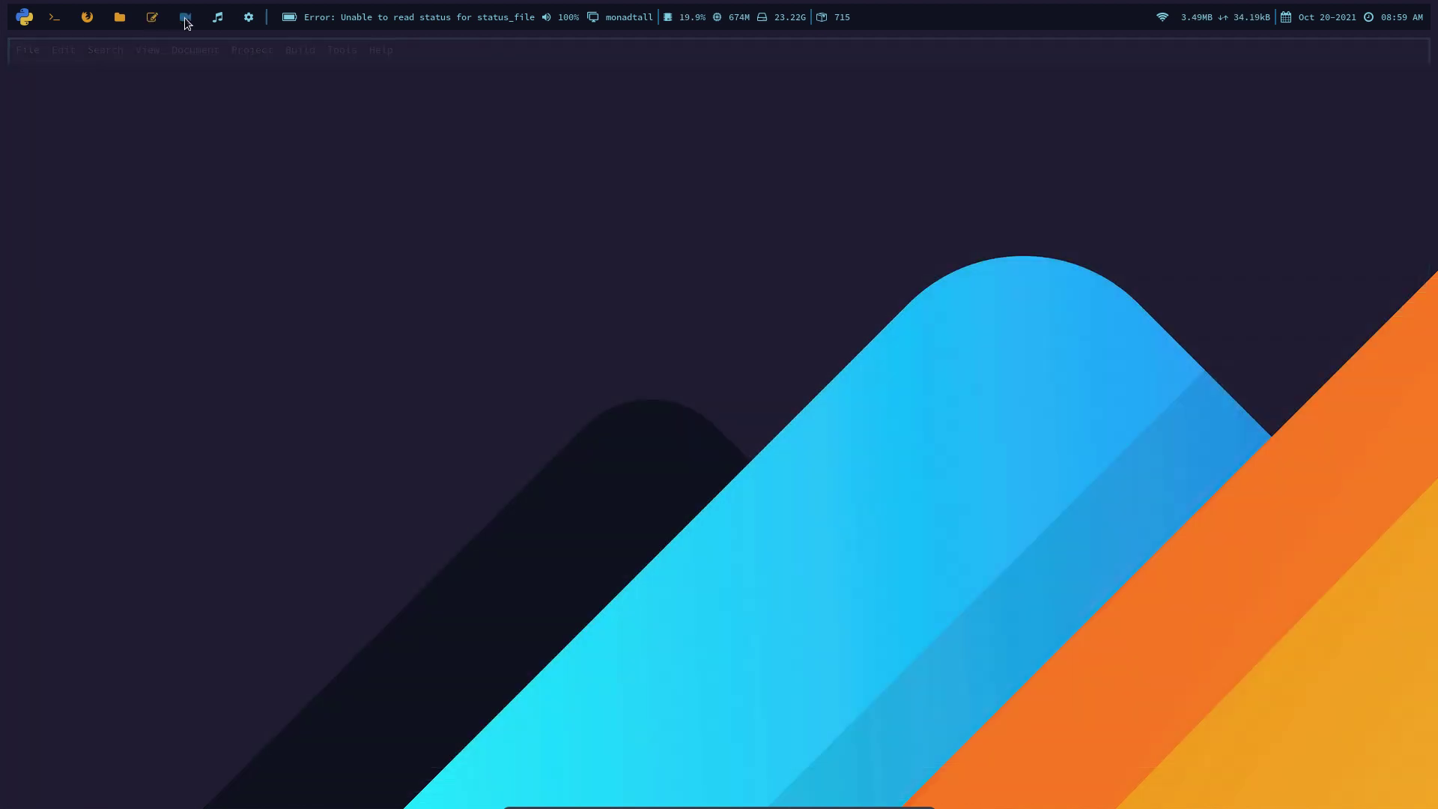
- Bring up the dmenu Run Command prompt from the bar and dismiss it
click(185, 19)
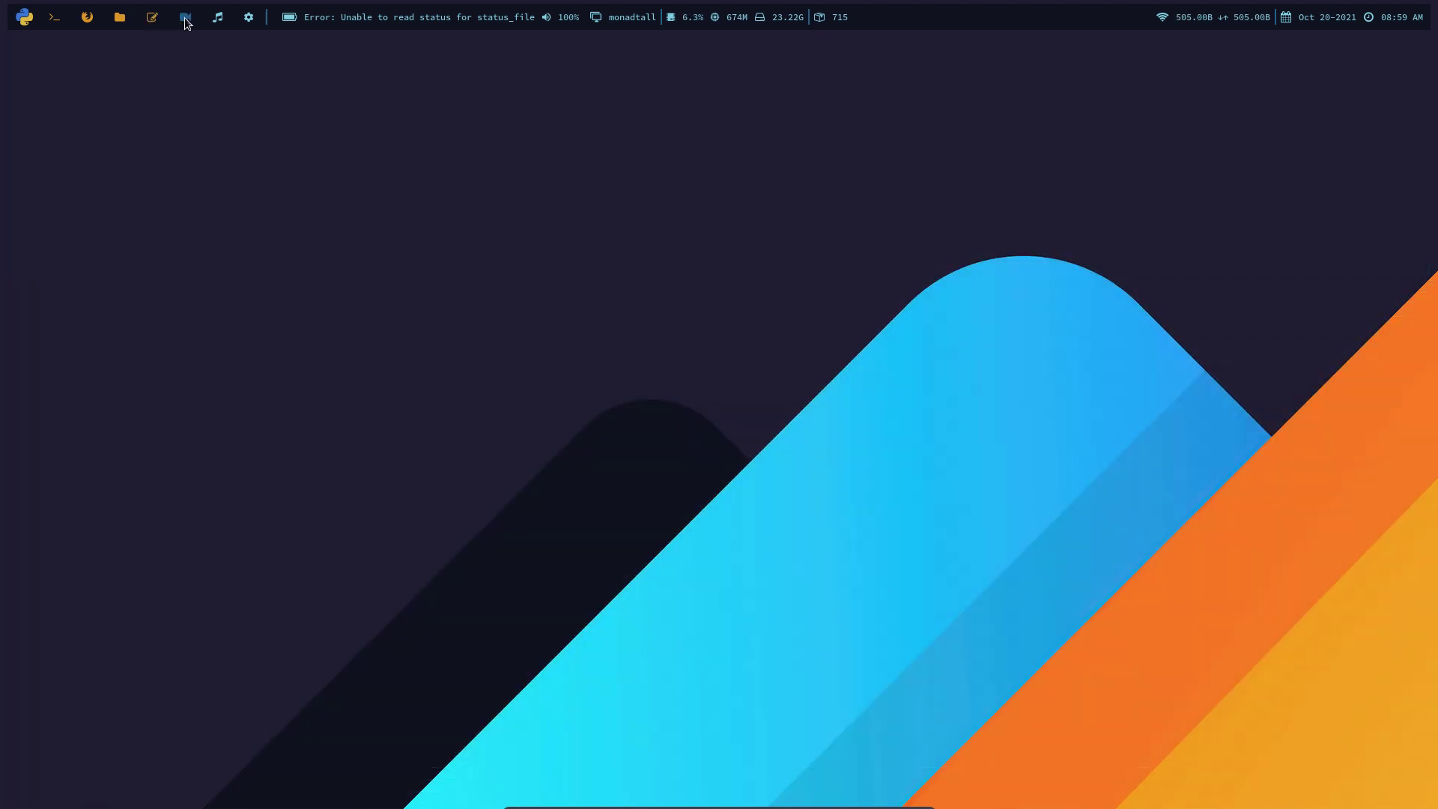
click(185, 19)
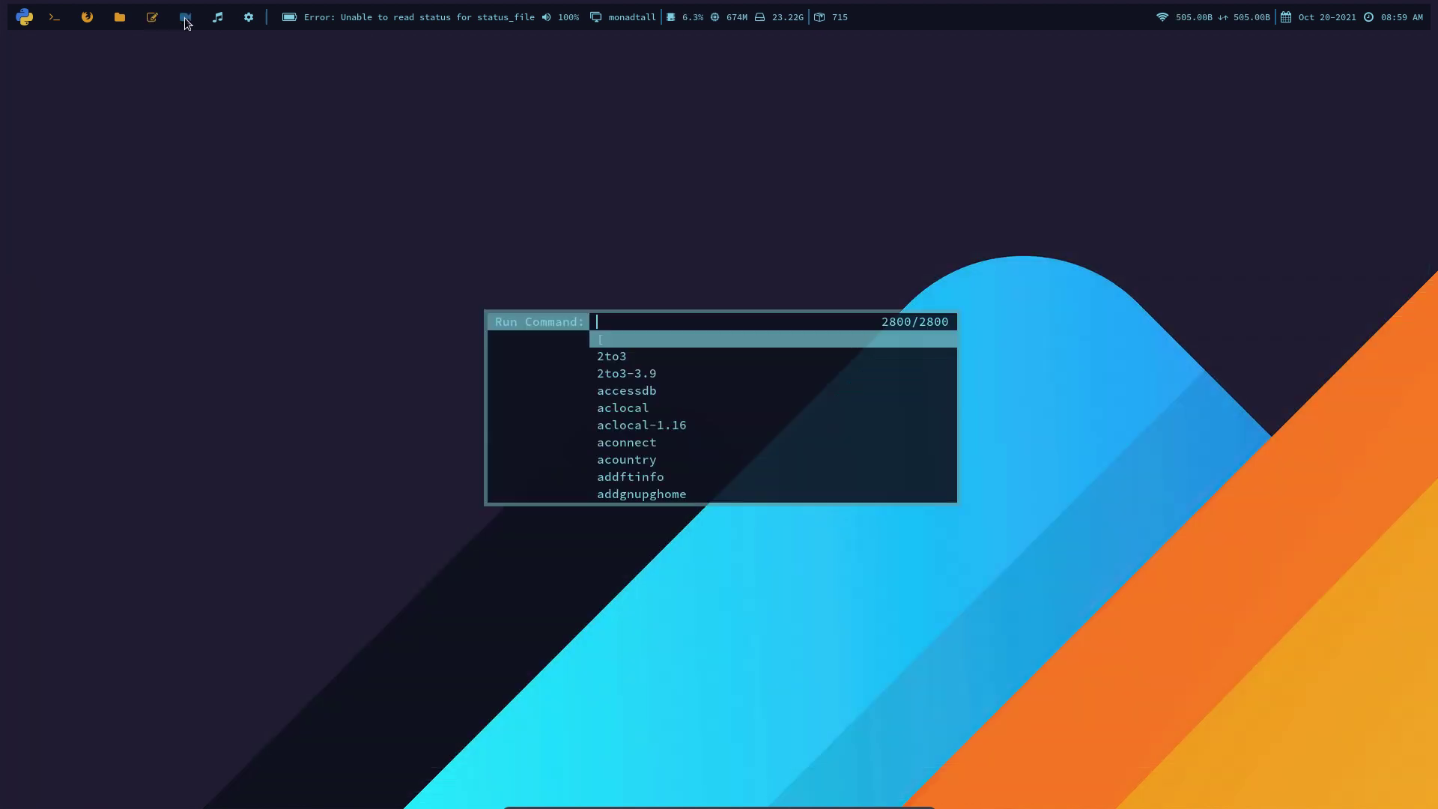
key(Escape)
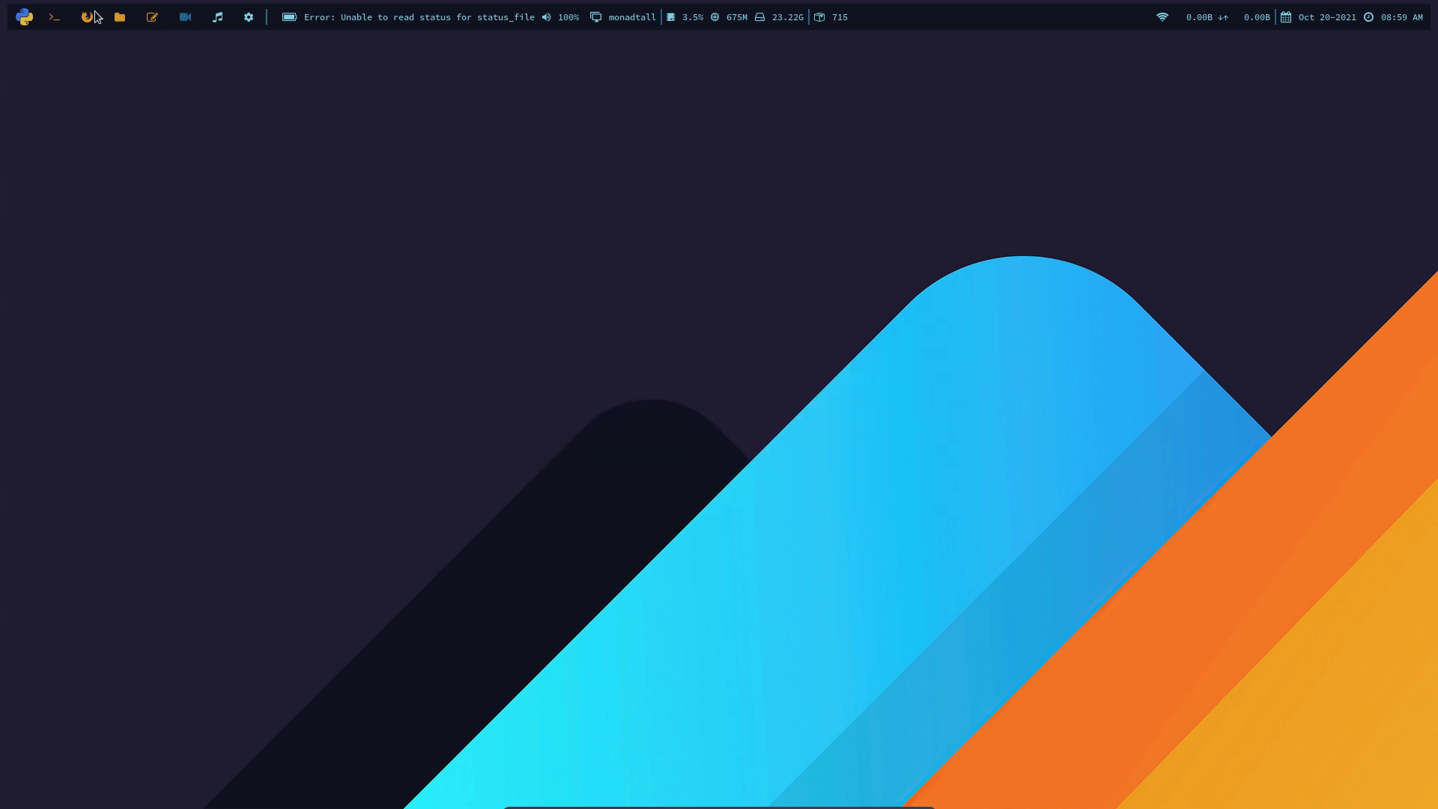
- Step through the terminal, file manager and editor workspaces, landing back on config.py
click(53, 17)
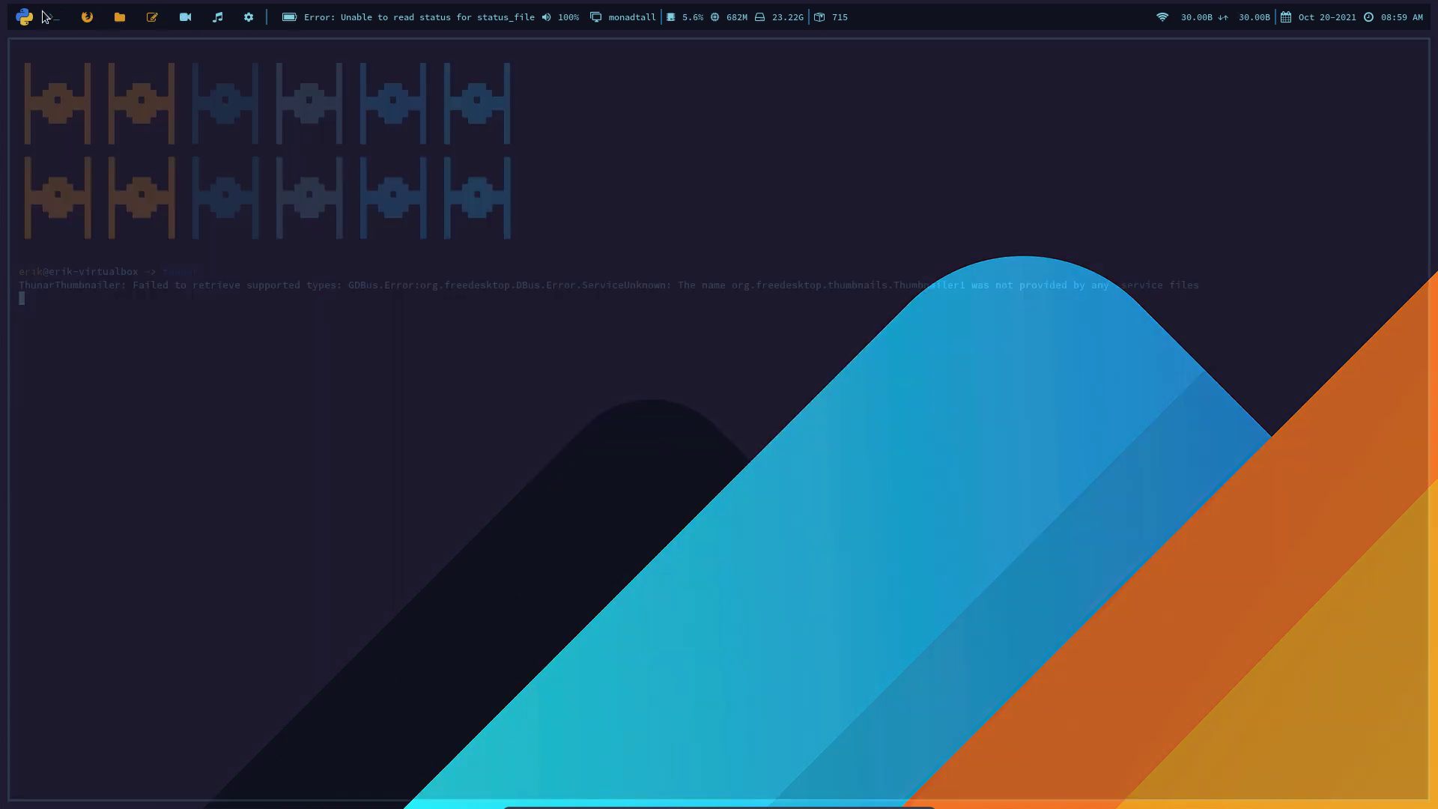
click(87, 17)
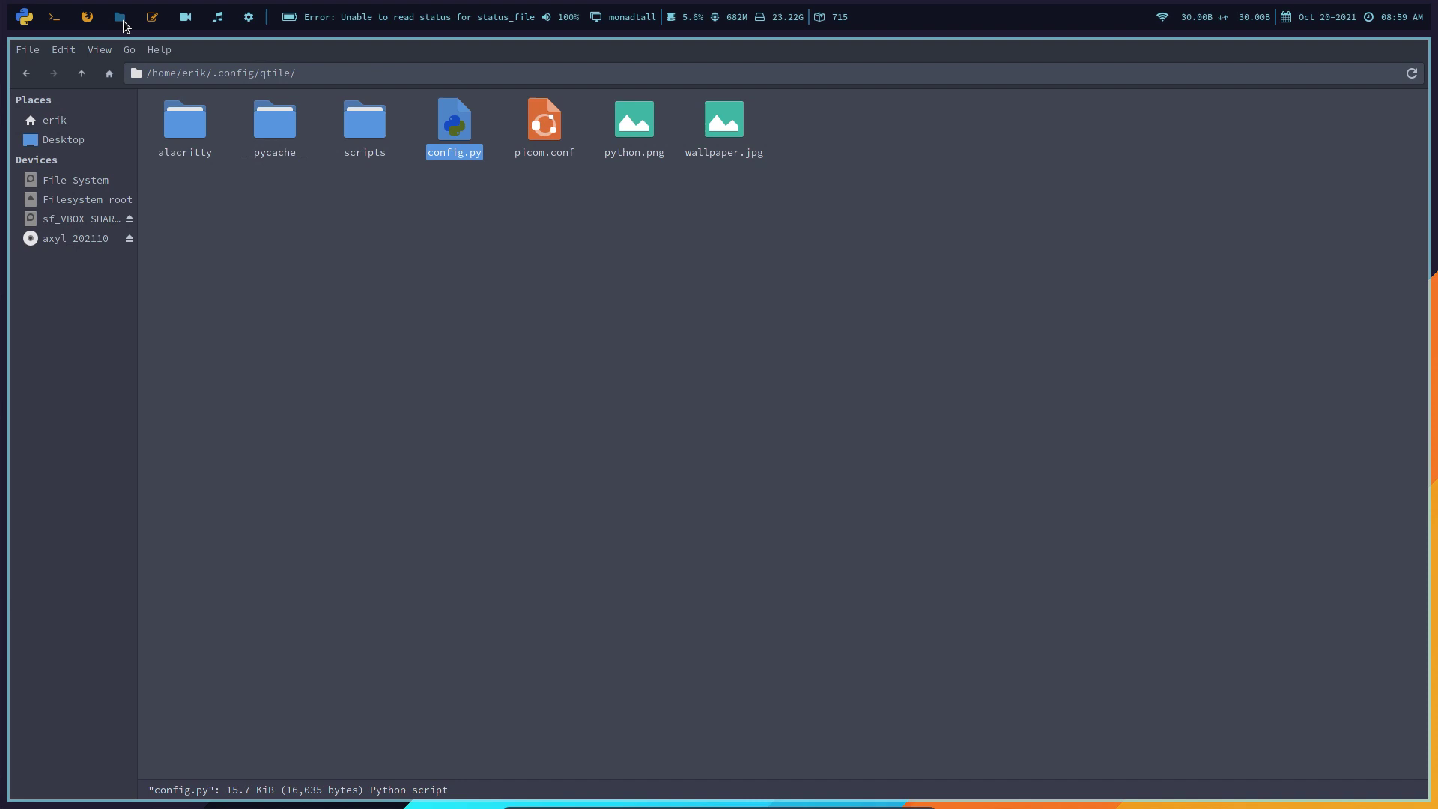
click(152, 18)
scroll(309, 351, down, 10)
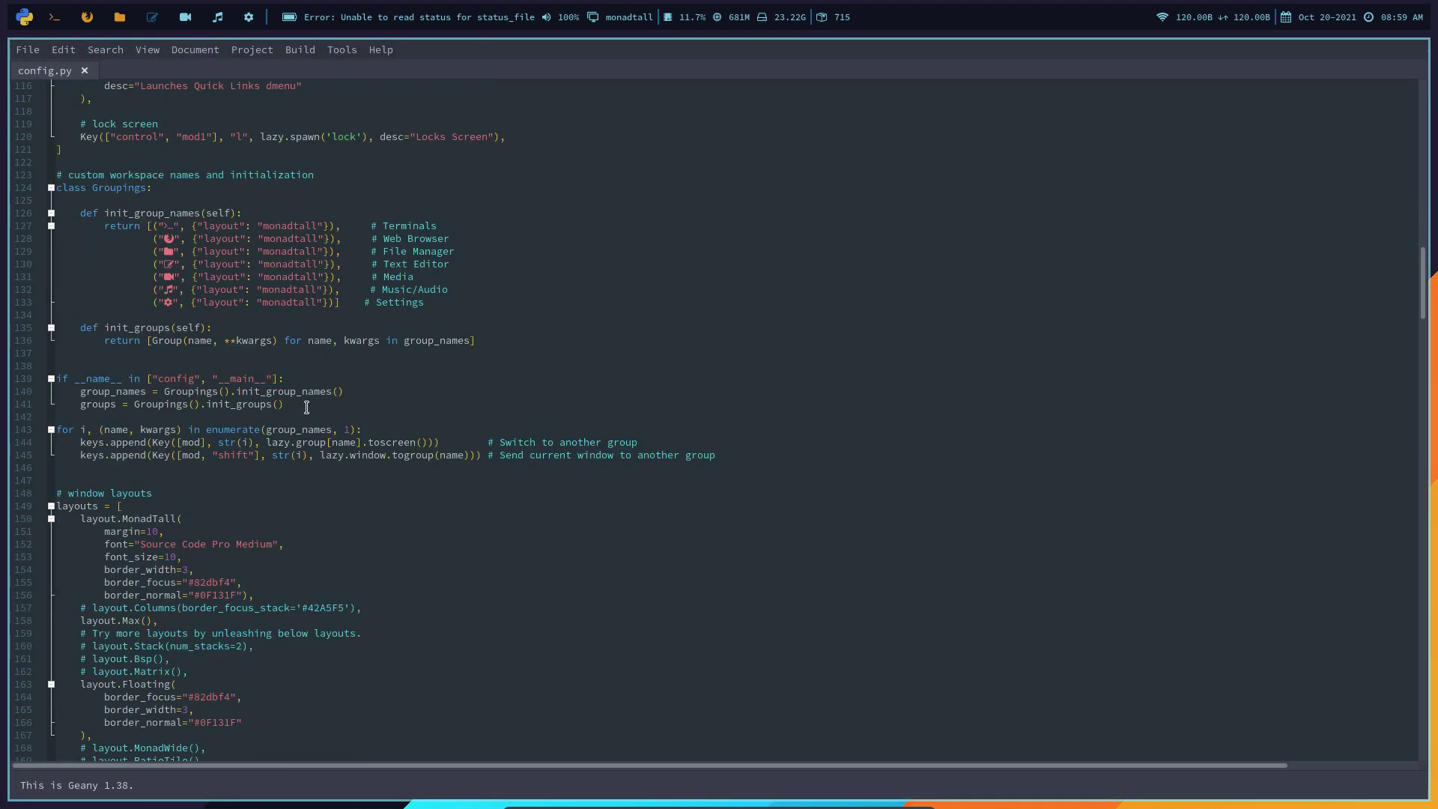
scroll(305, 407, up, 4)
scroll(307, 407, down, 5)
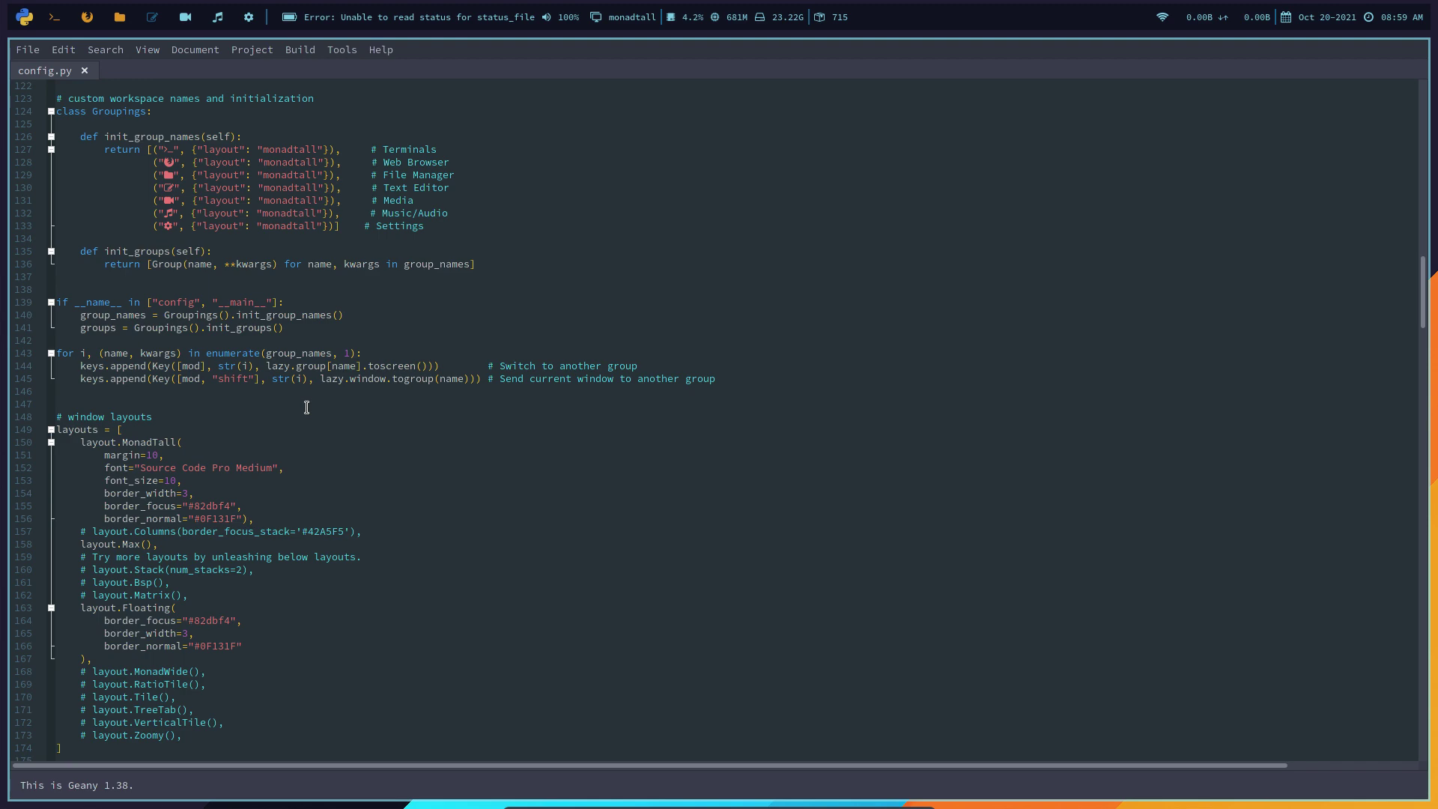
scroll(305, 407, down, 10)
scroll(306, 406, down, 20)
scroll(306, 407, down, 20)
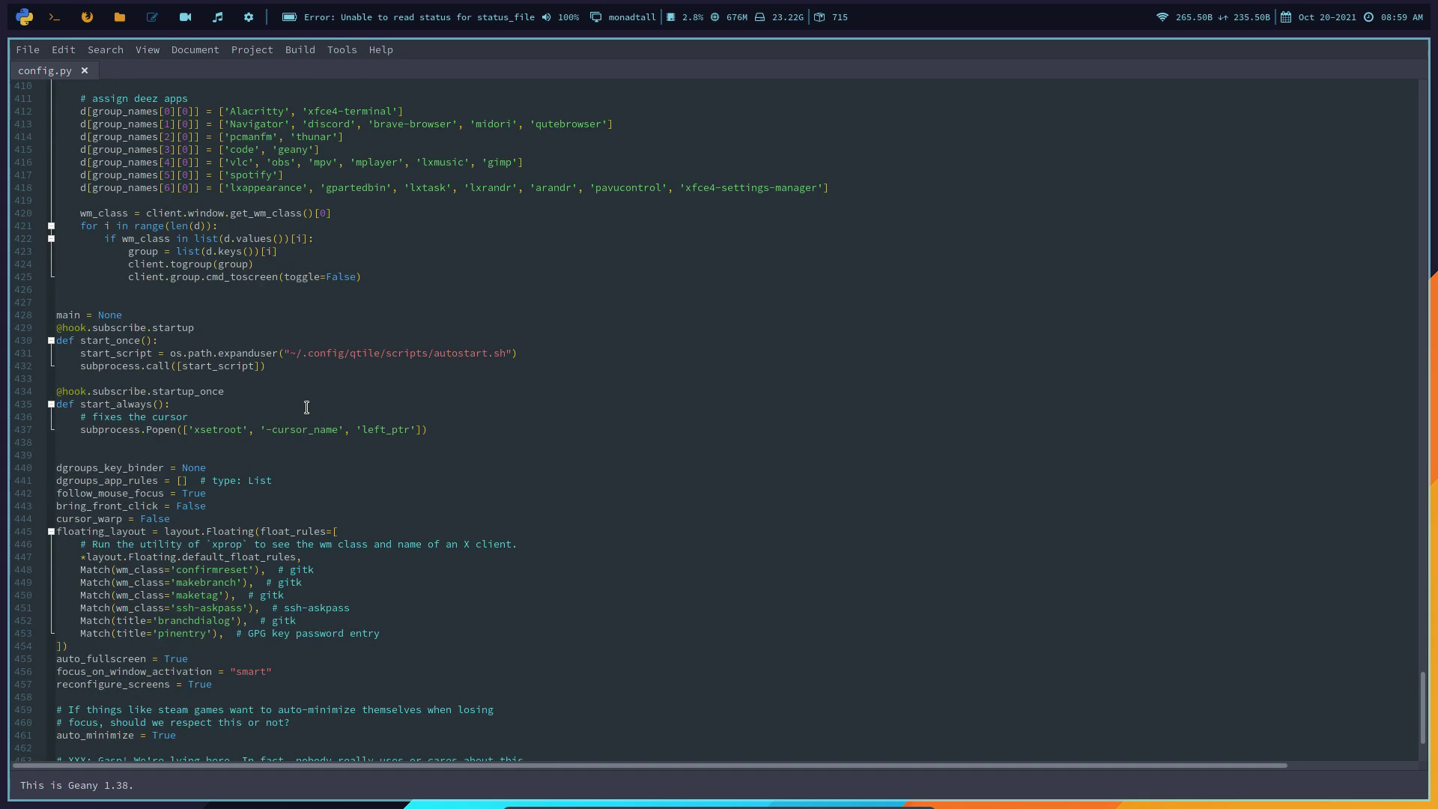
- Remove the stray 'q' from line 1 of config.py and switch to the terminal workspace
key(ctrl+Home)
text(q)
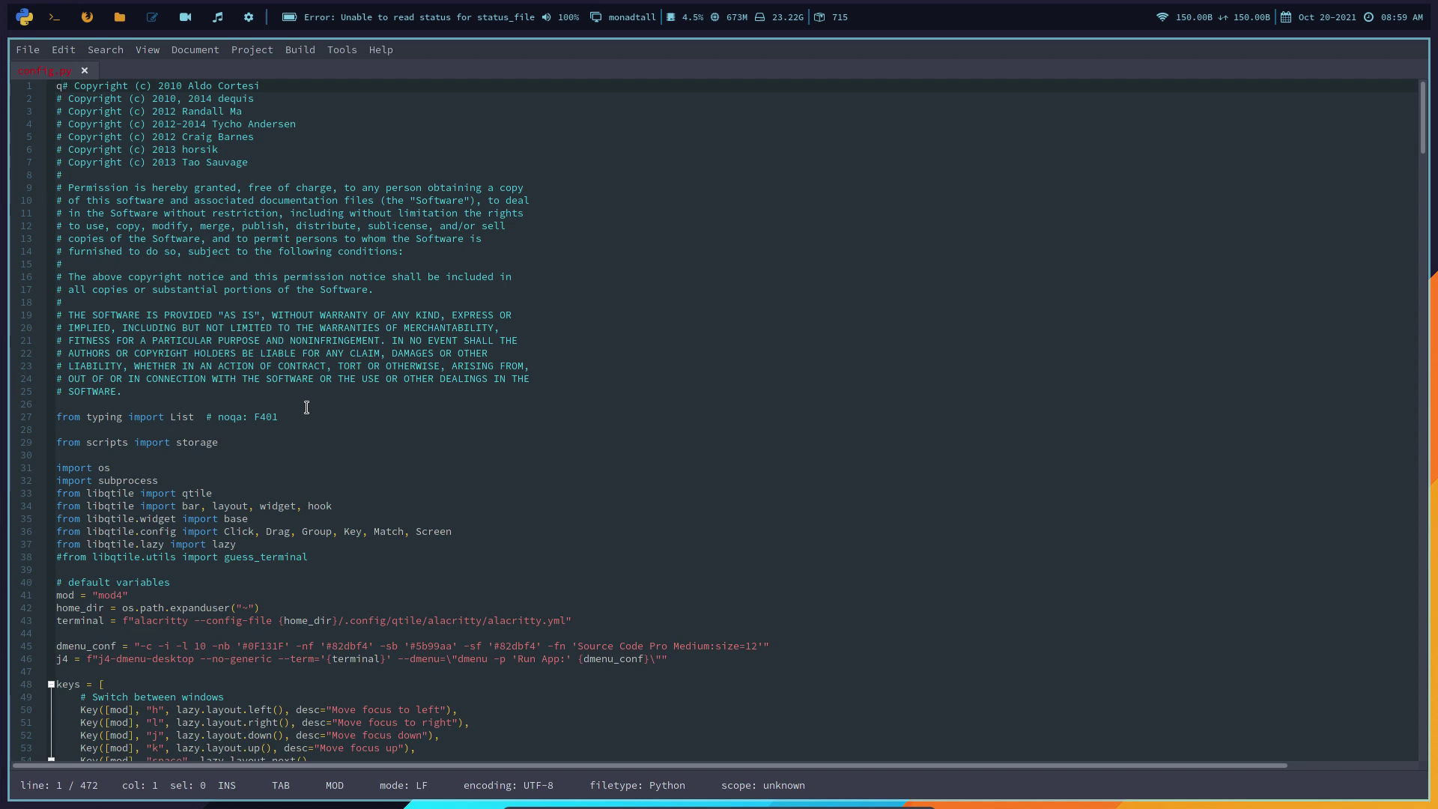
key(BackSpace)
click(55, 17)
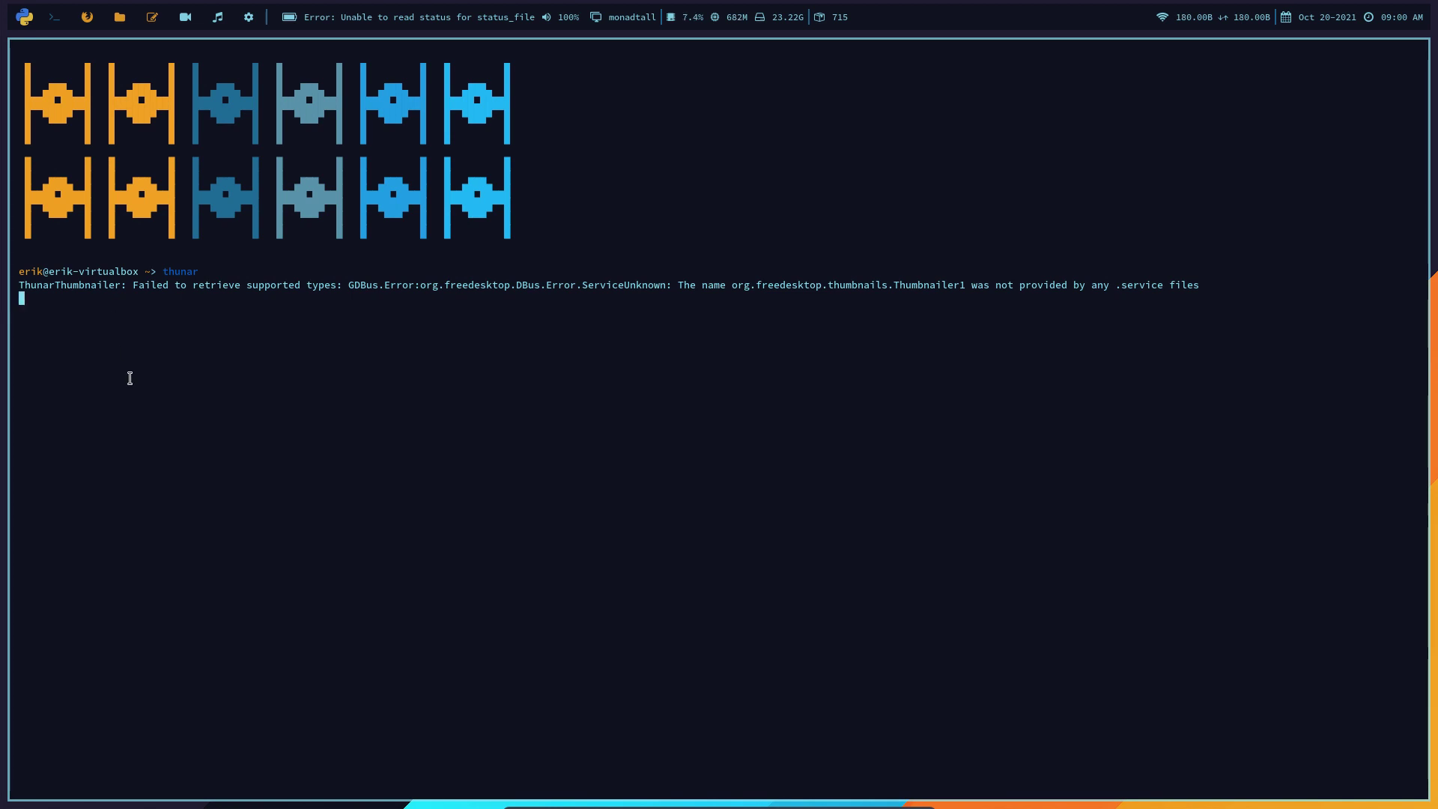
- Interrupt thunar with Ctrl+C, run neofetch and highlight the 'Arch Linux x86_64' OS line
key(ctrl+c)
text(n)
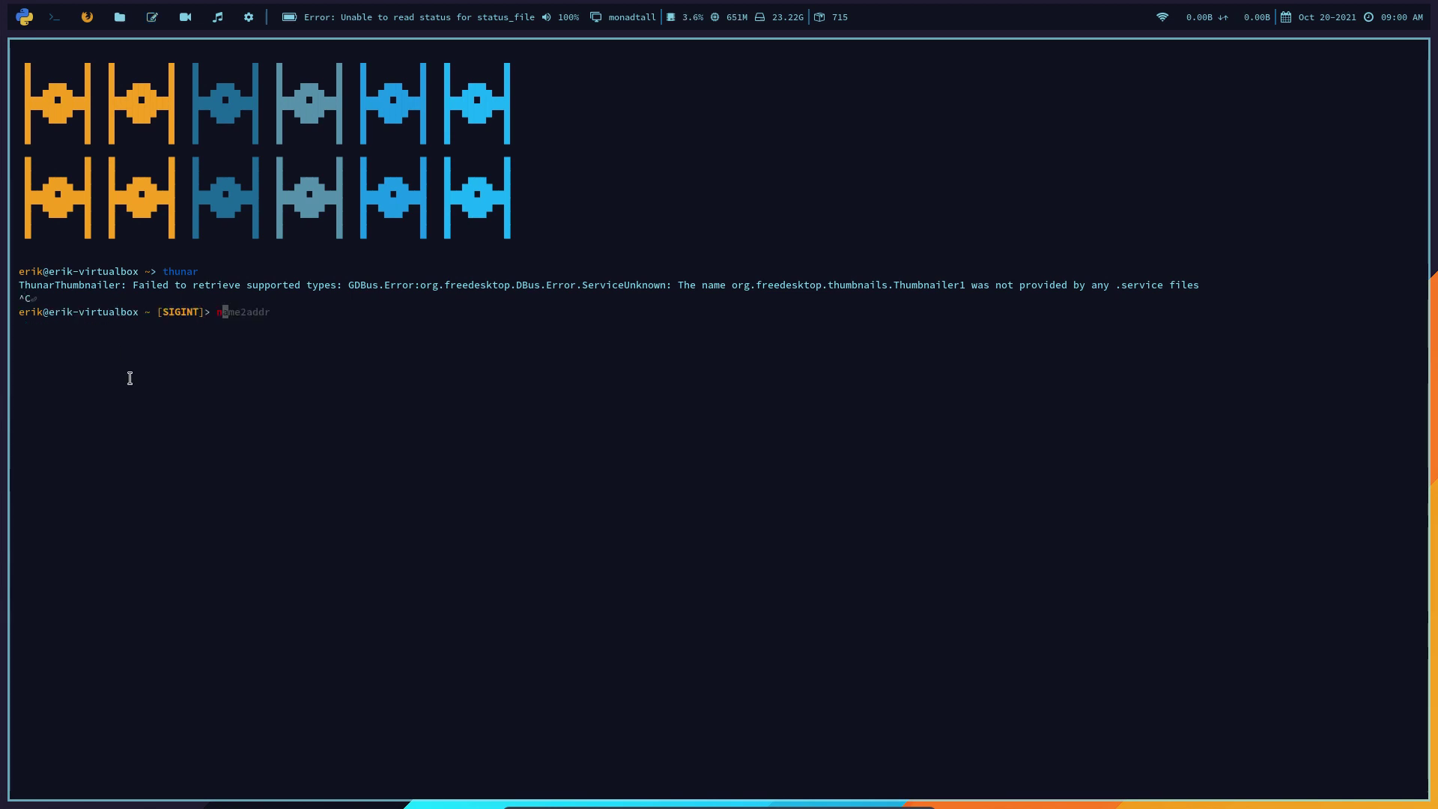
text(eofetch)
key(Return)
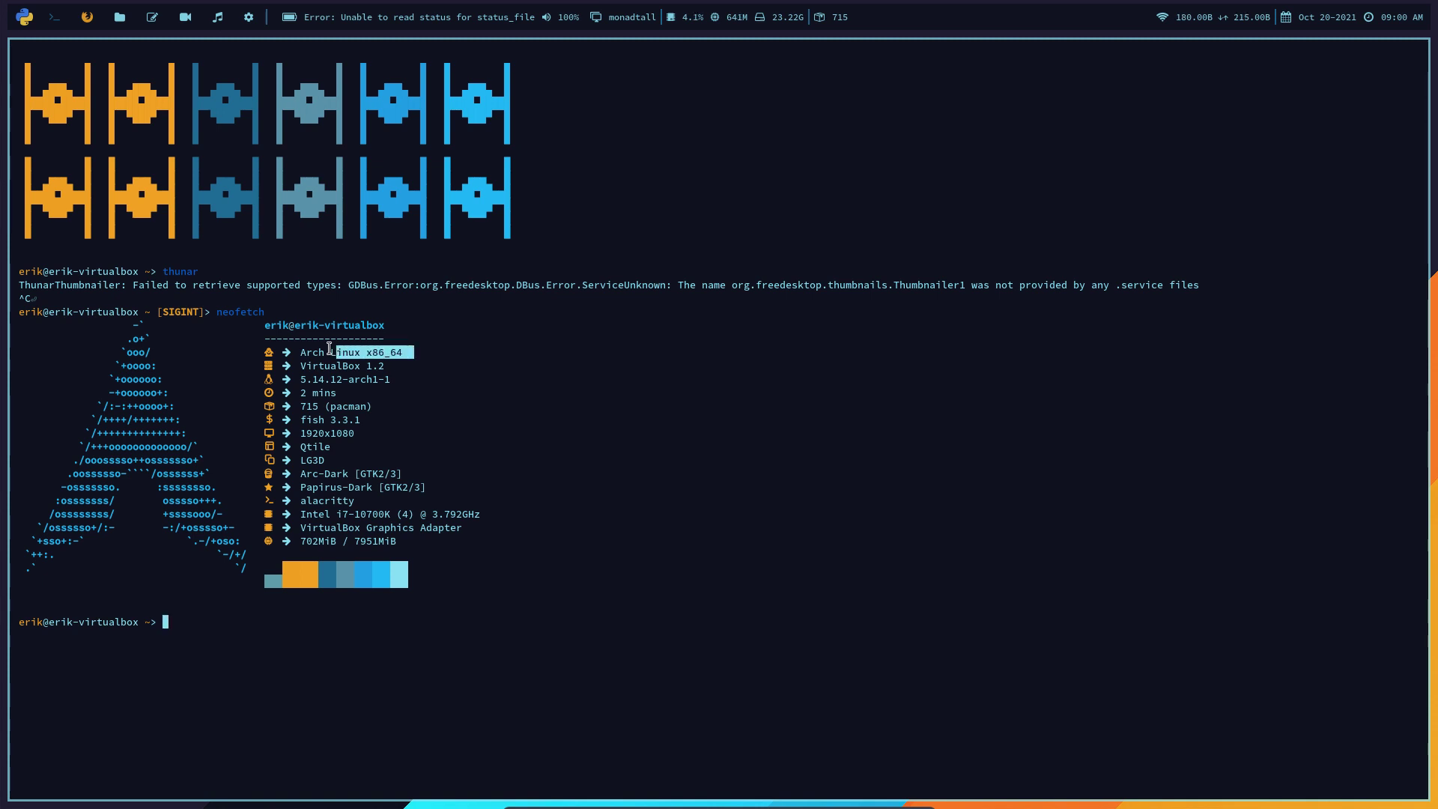
drag(413, 350, 295, 351)
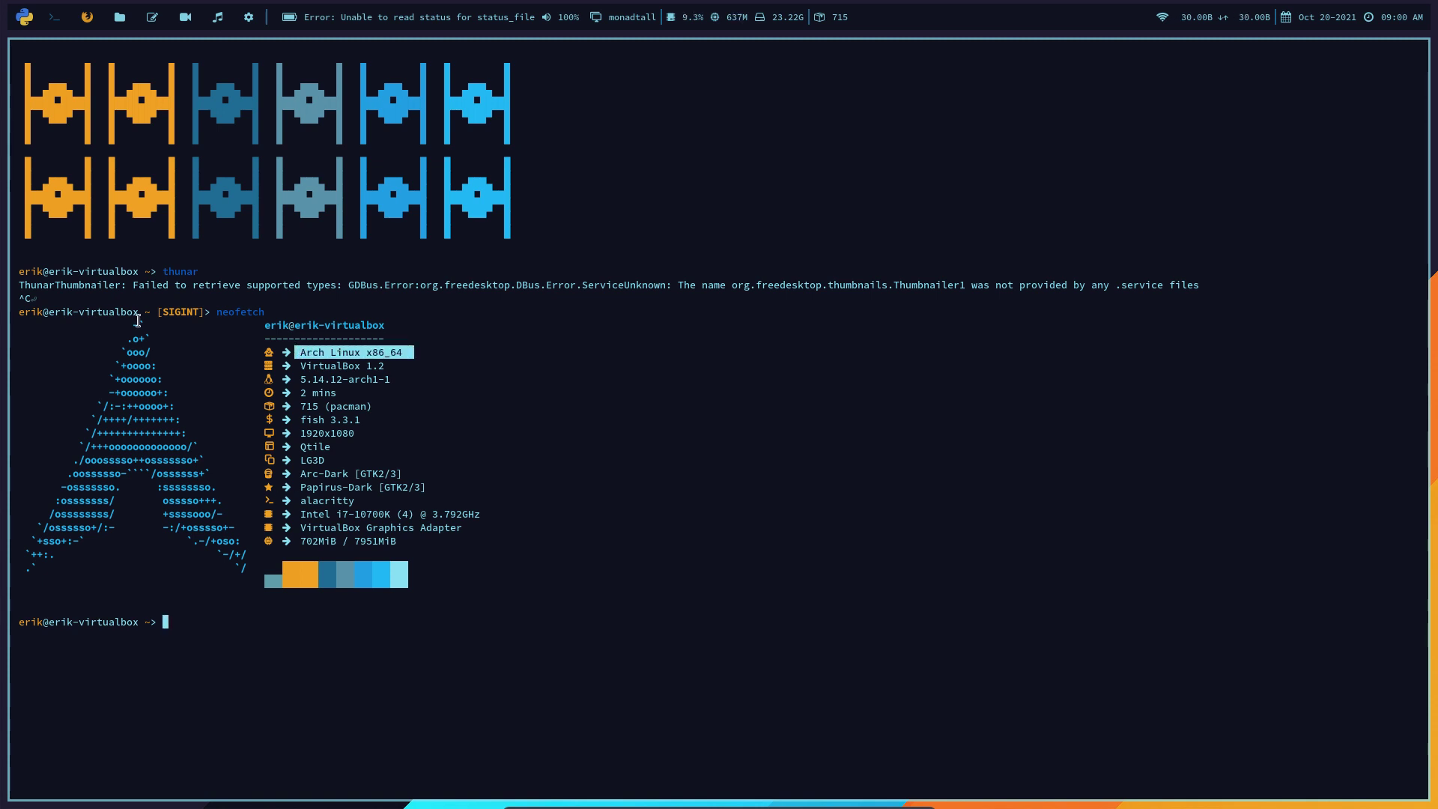